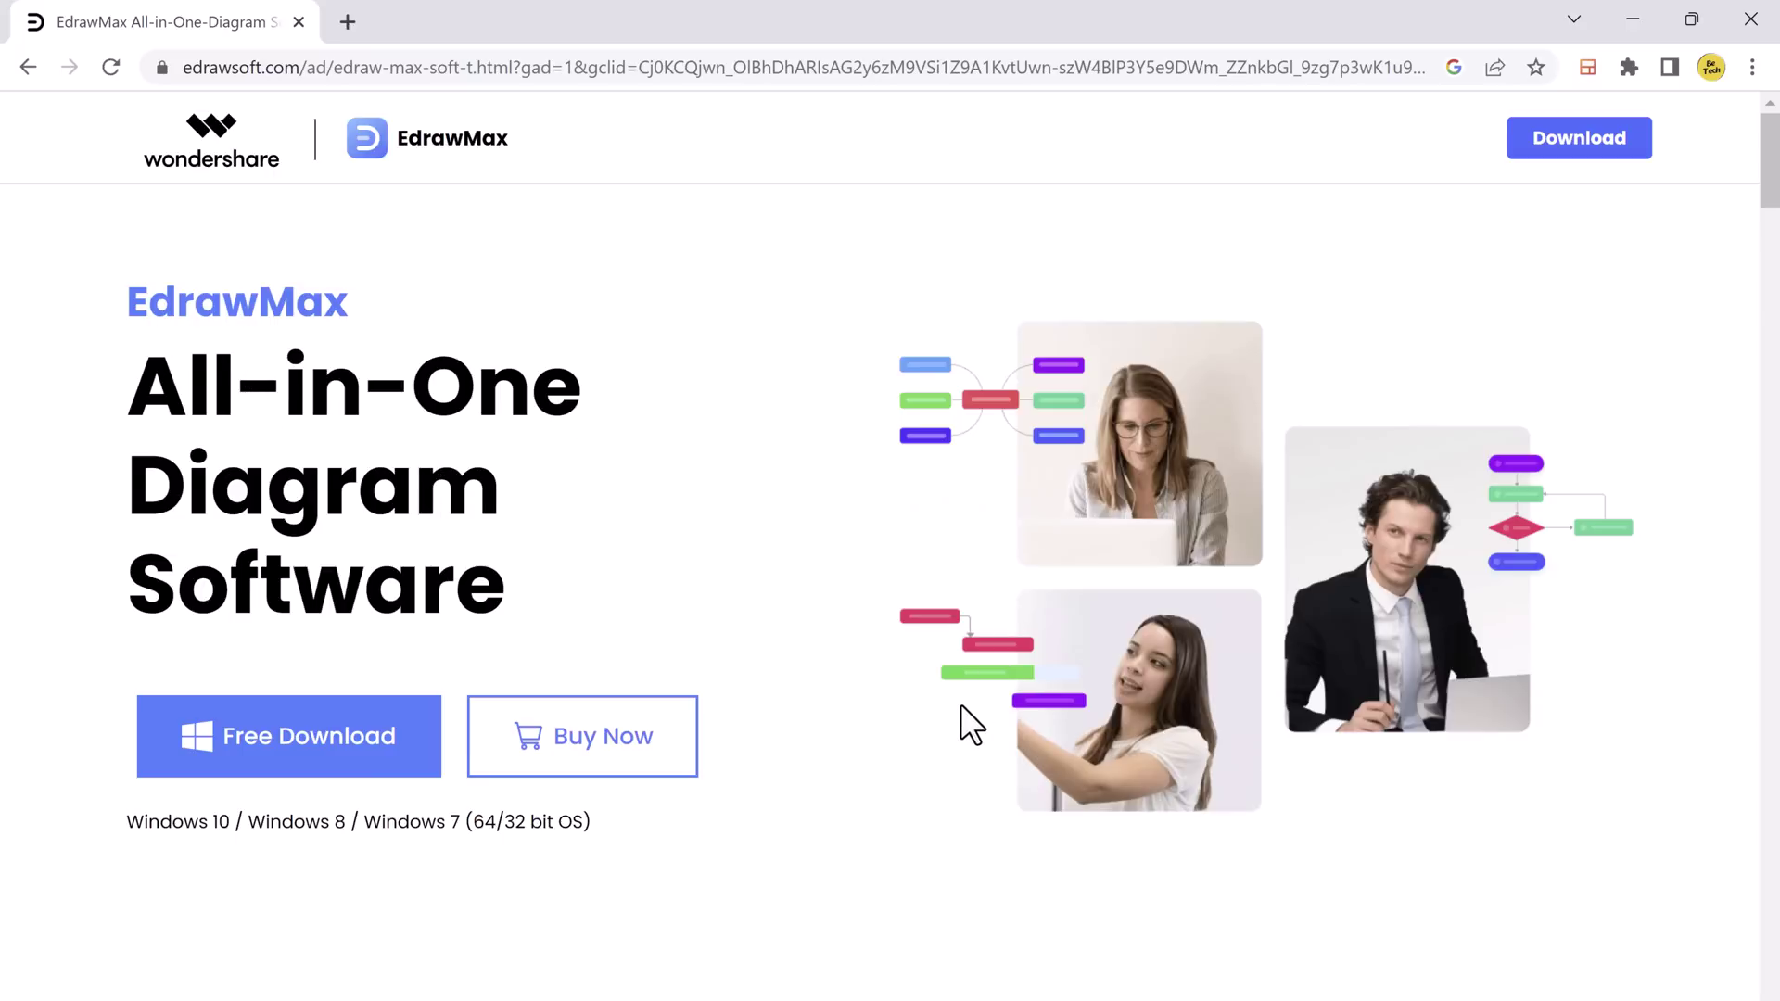
Step: Scroll through the recommended templates, expanding the P&ID Drawing and Strategy & Project Planning sections
scroll(960, 703, down, 10)
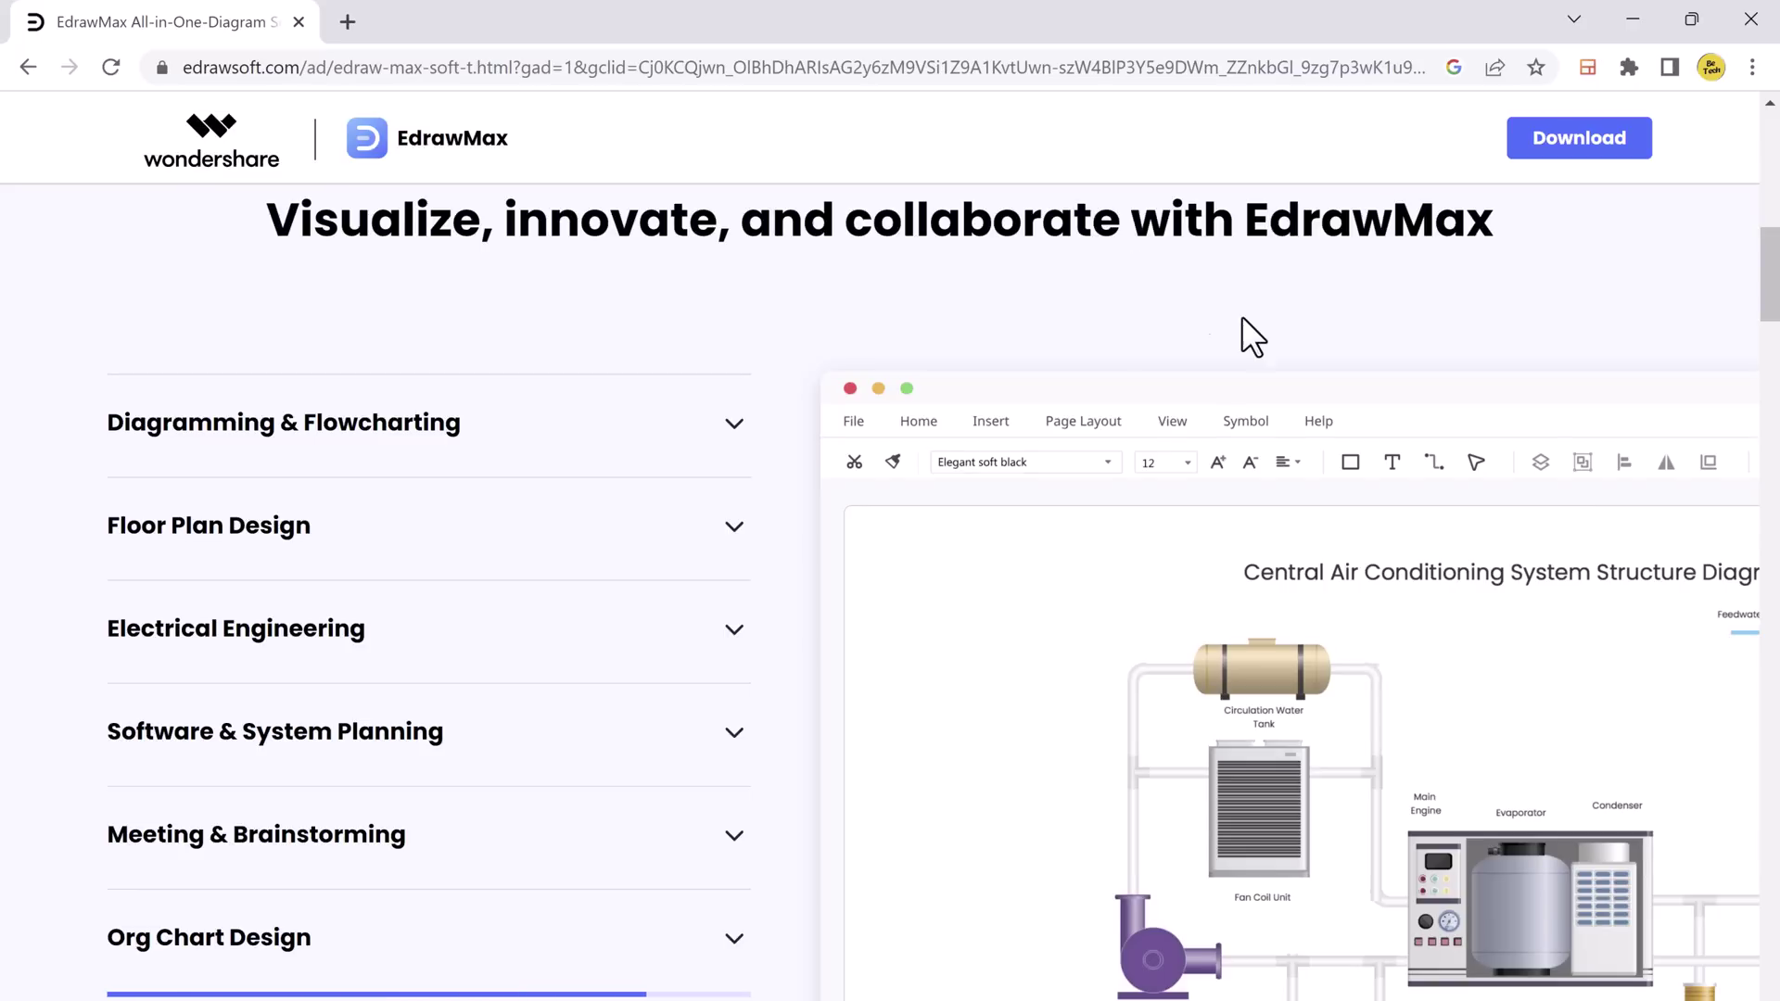
scroll(1249, 330, down, 1)
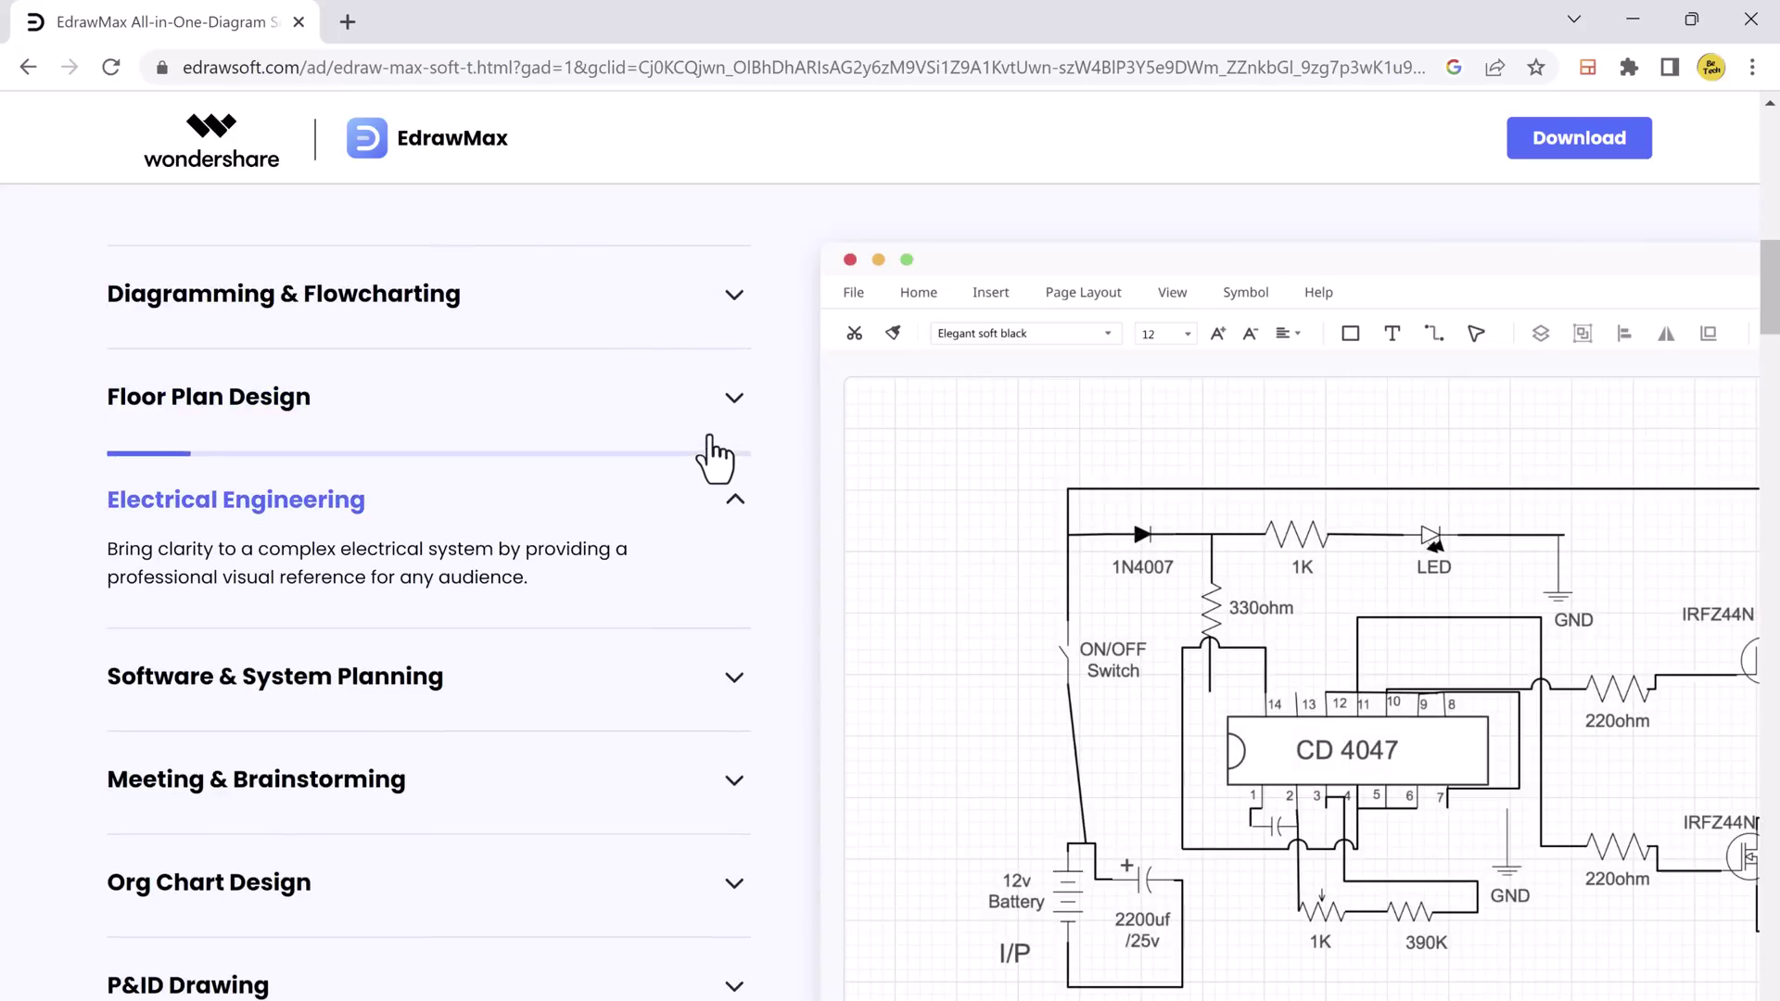
scroll(570, 565, down, 1)
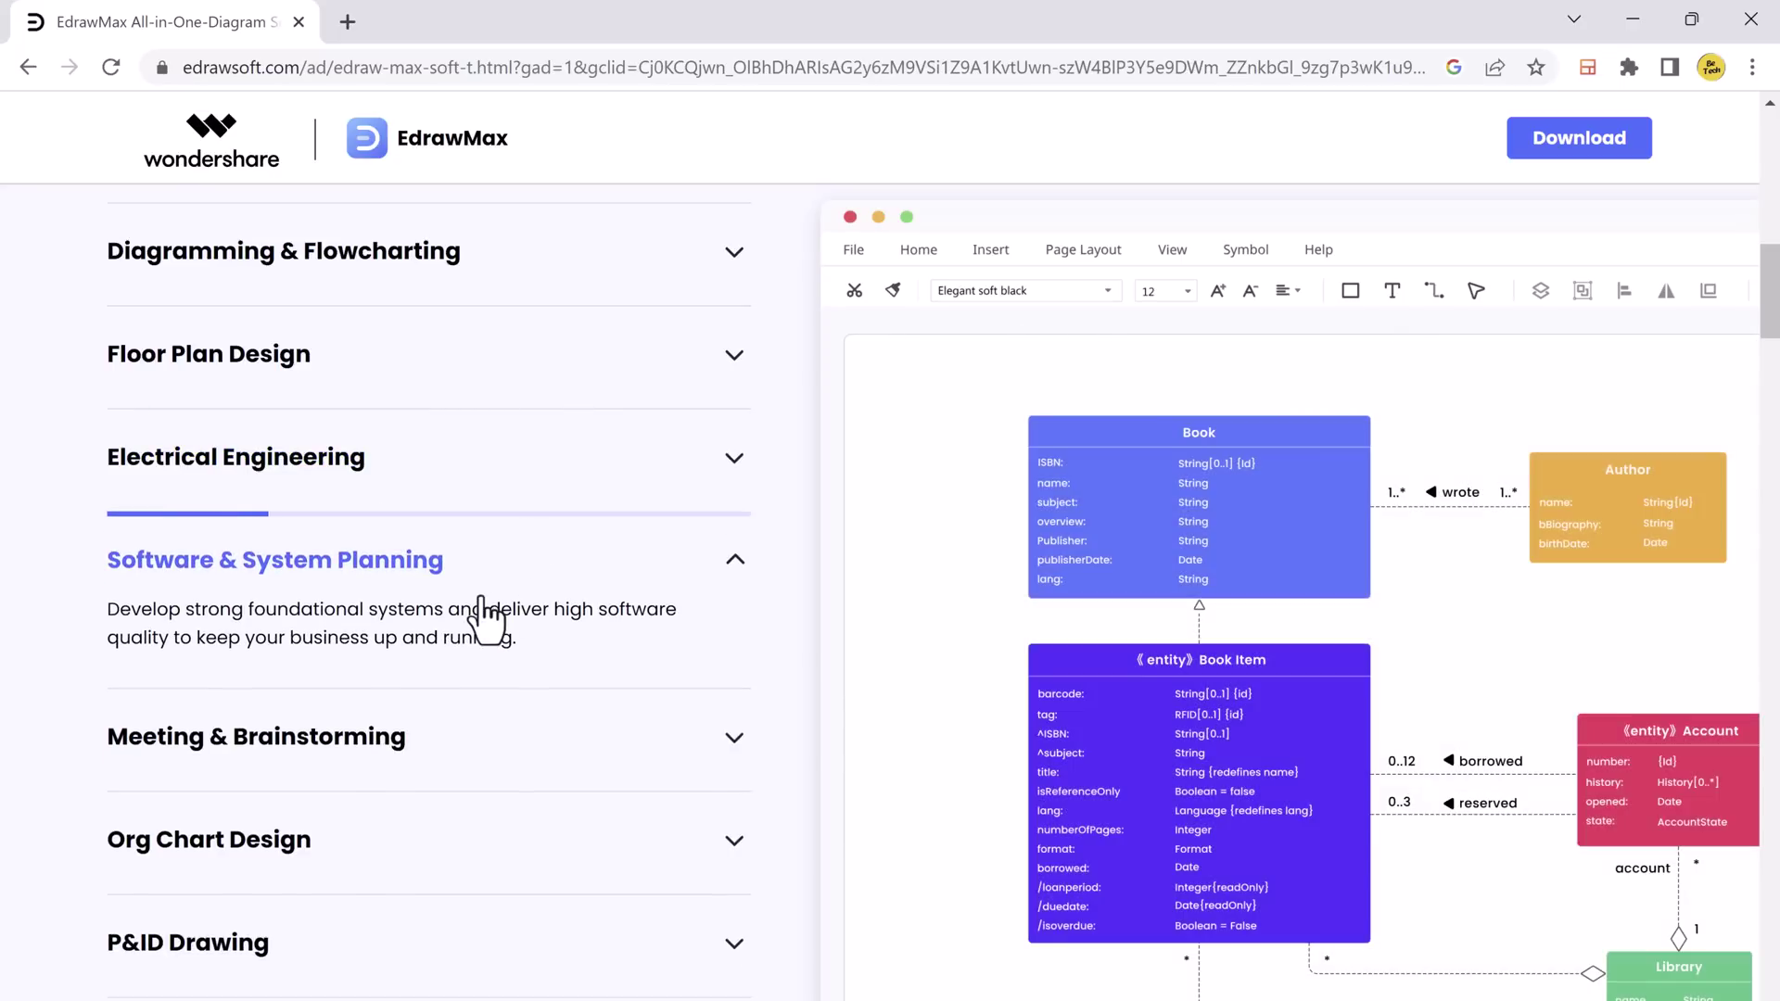
scroll(487, 612, down, 1)
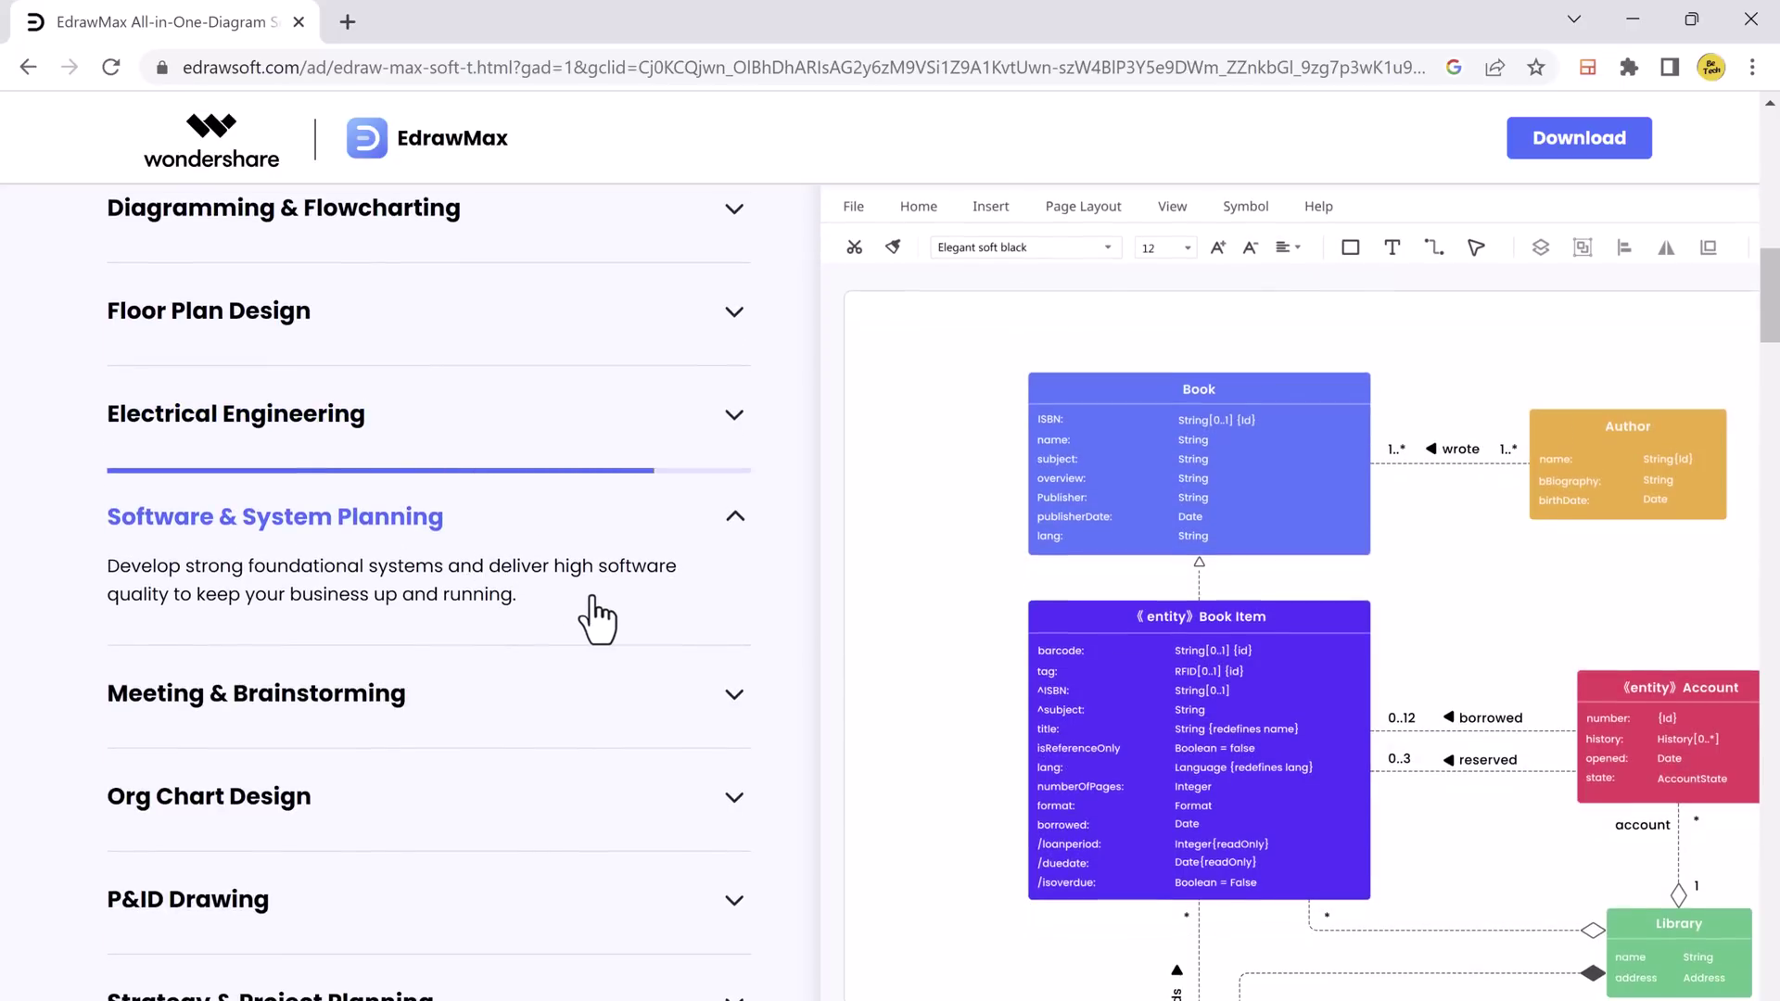
scroll(469, 668, down, 2)
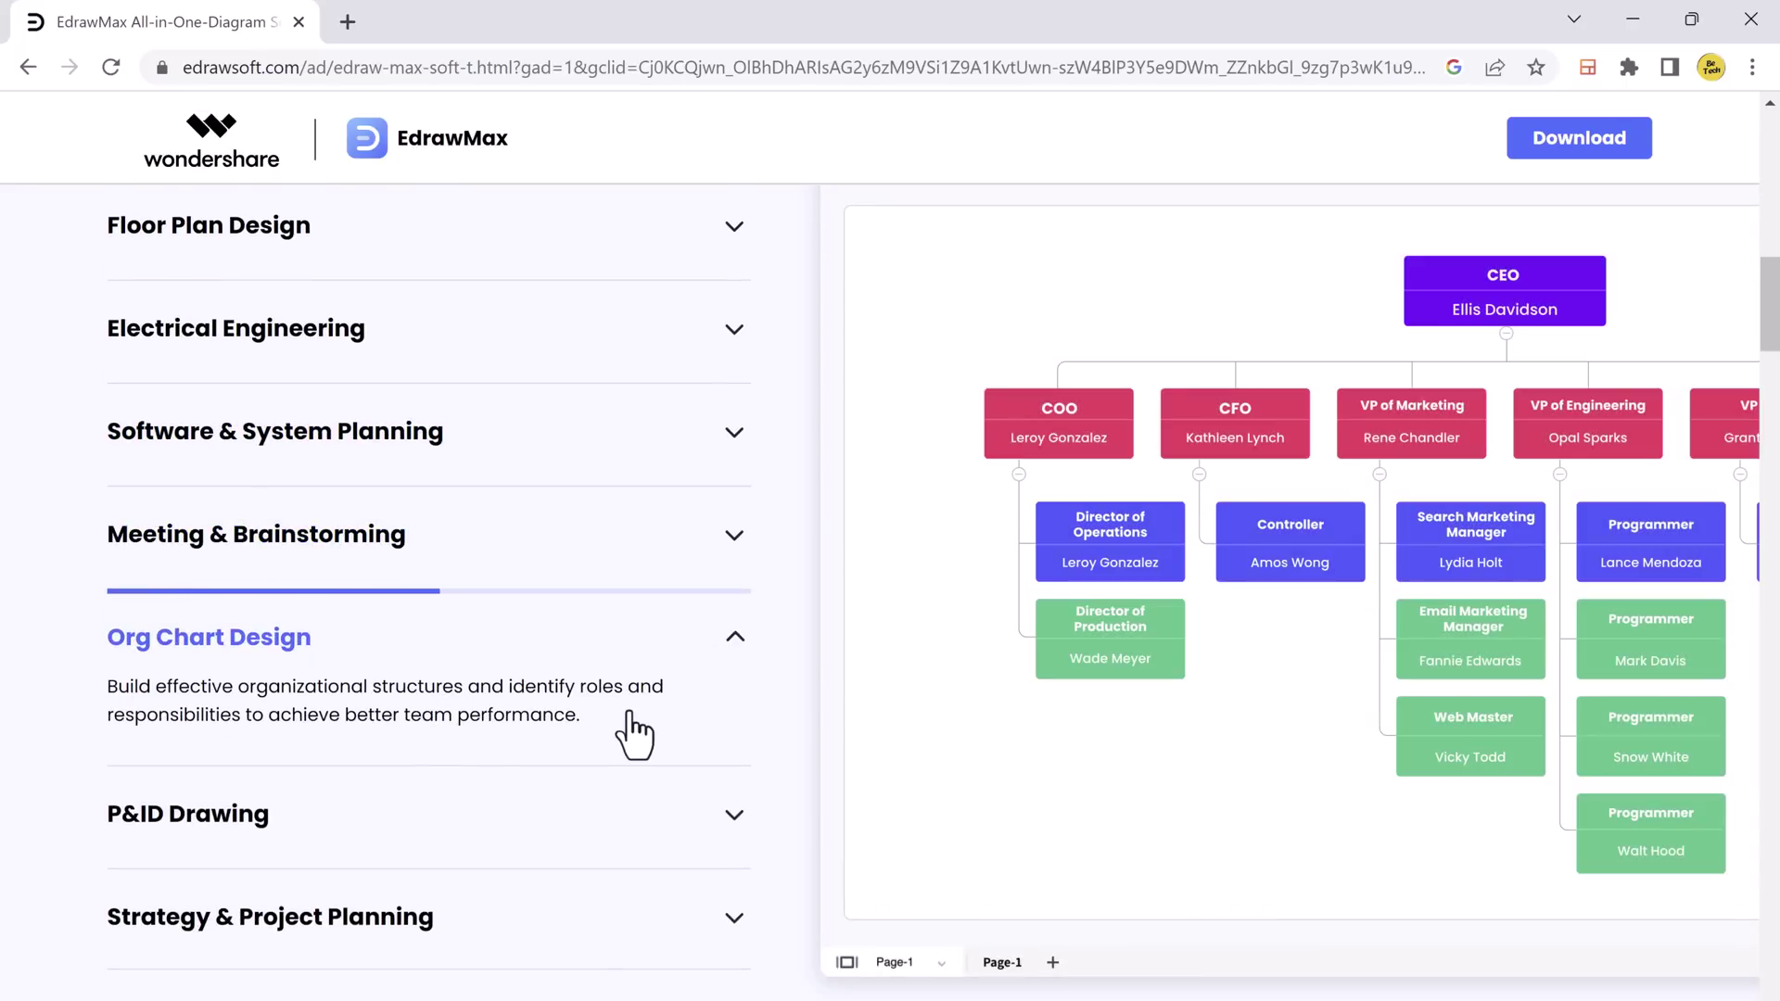
scroll(628, 710, down, 1)
click(537, 737)
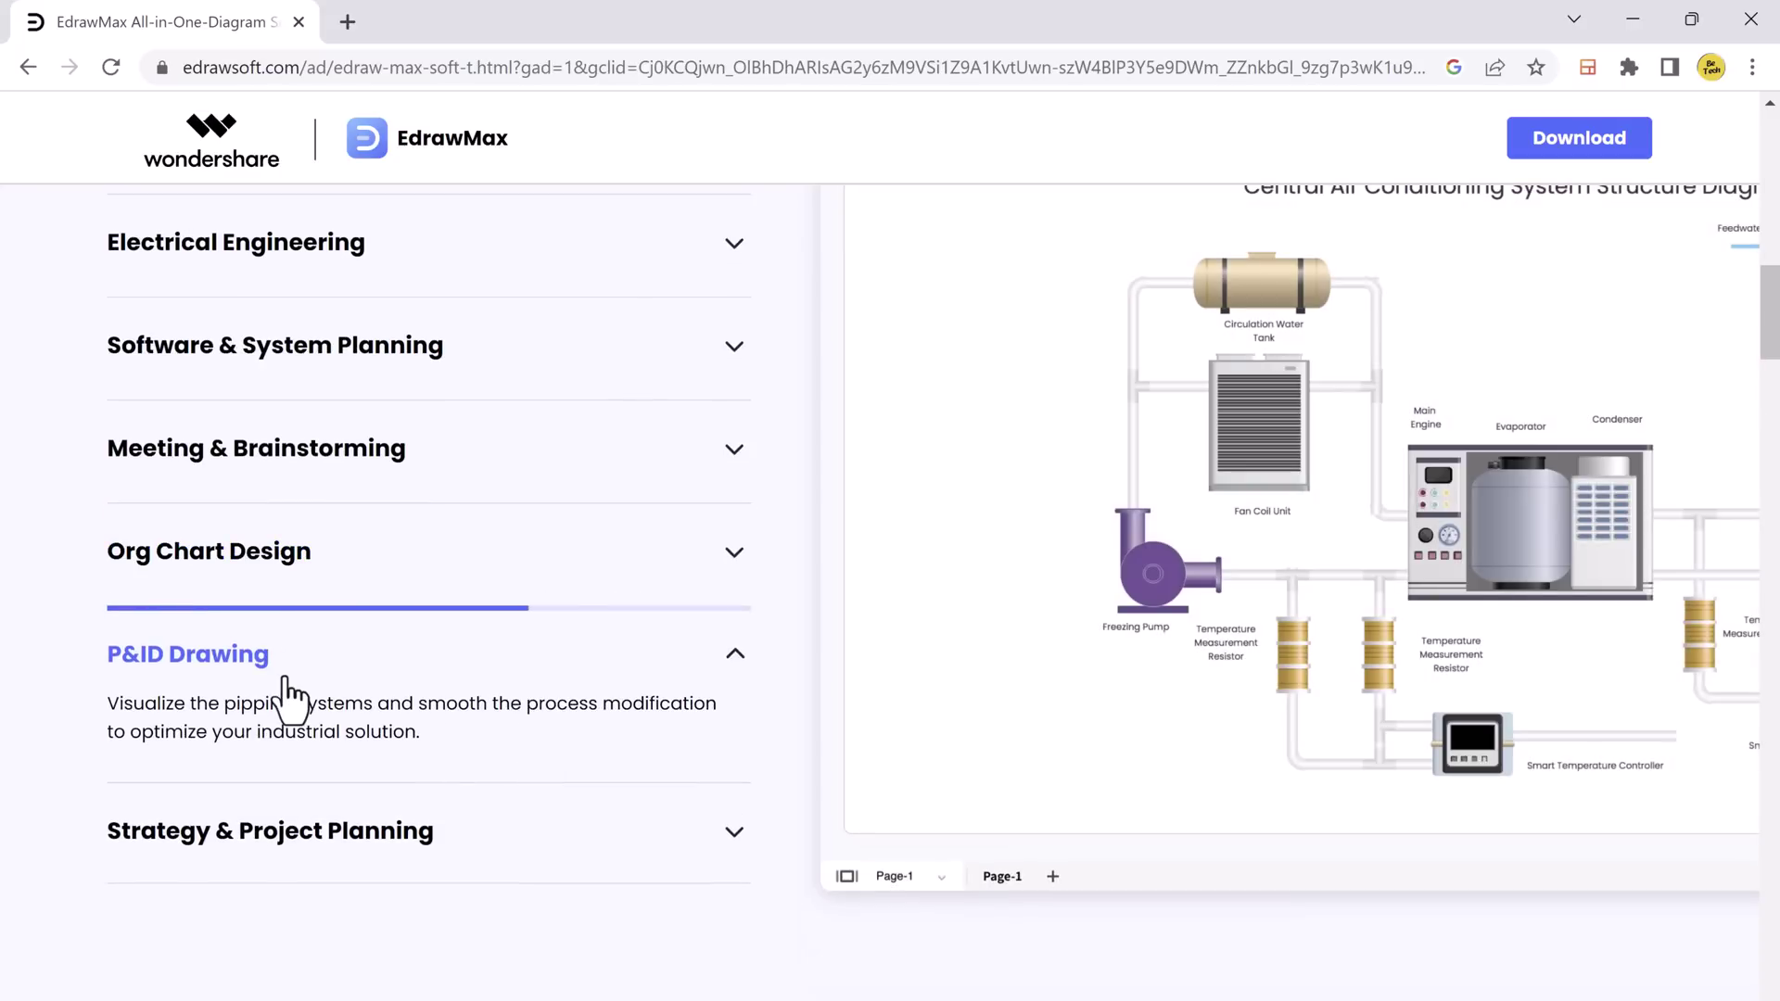
click(568, 839)
scroll(565, 815, down, 6)
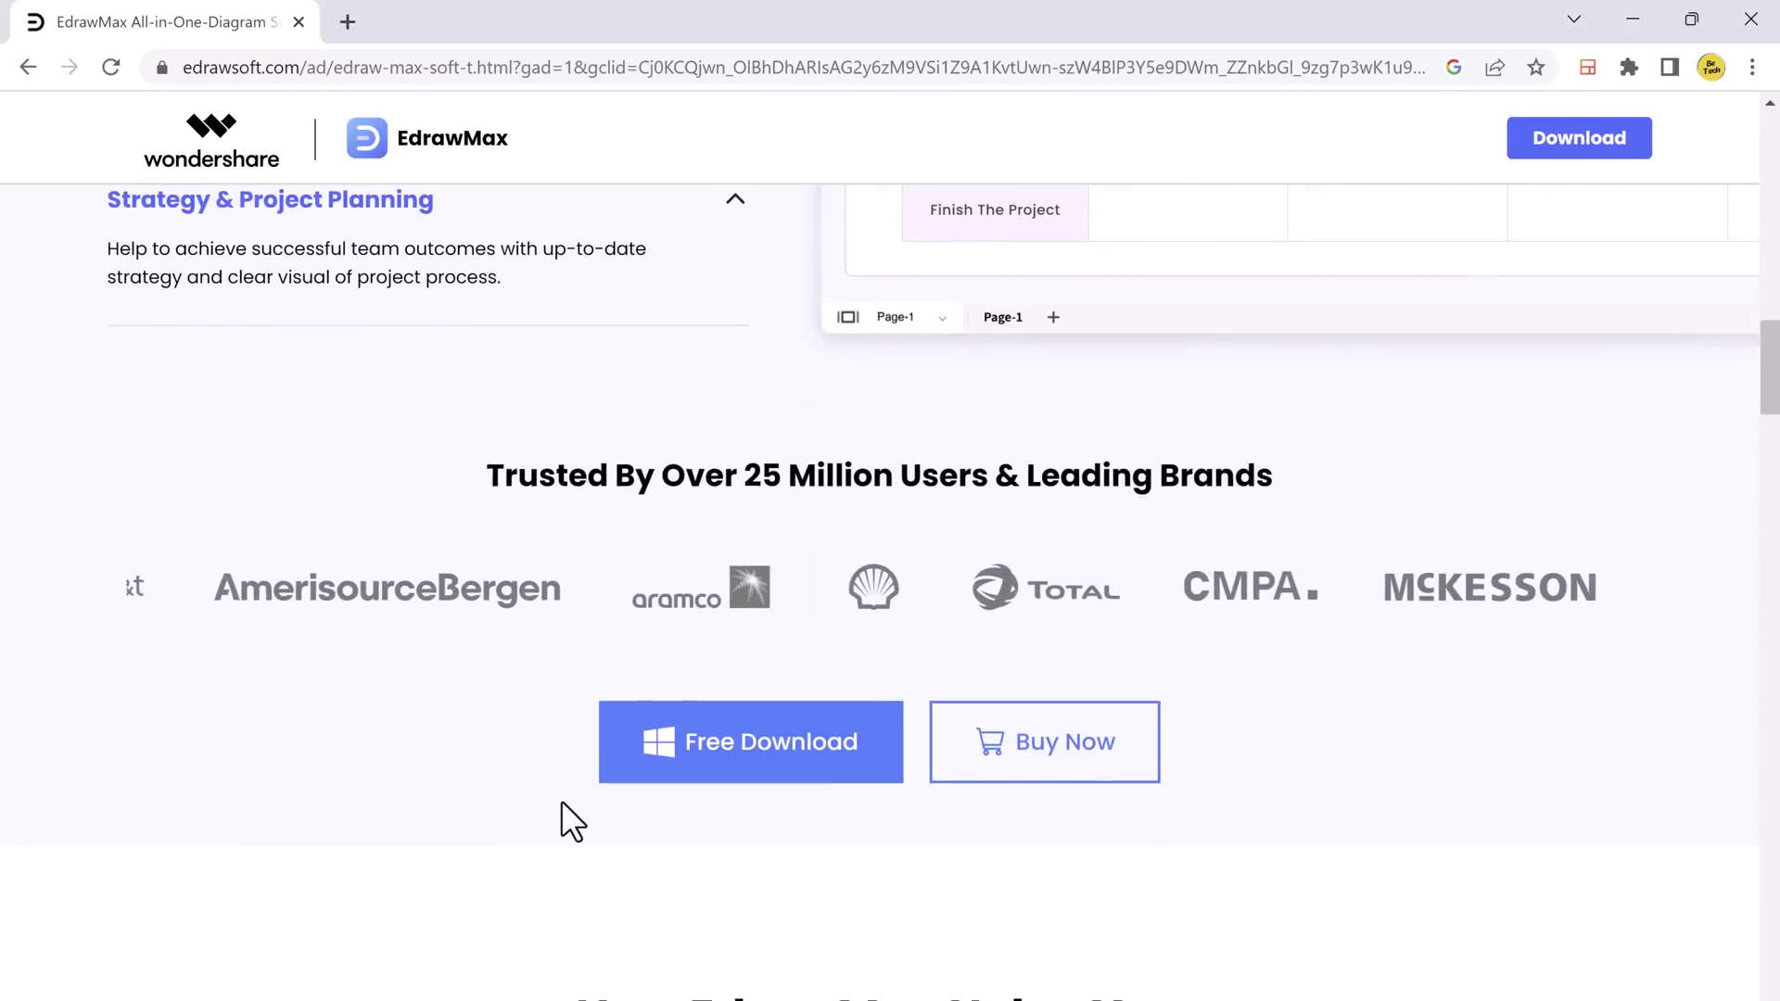
scroll(563, 802, down, 15)
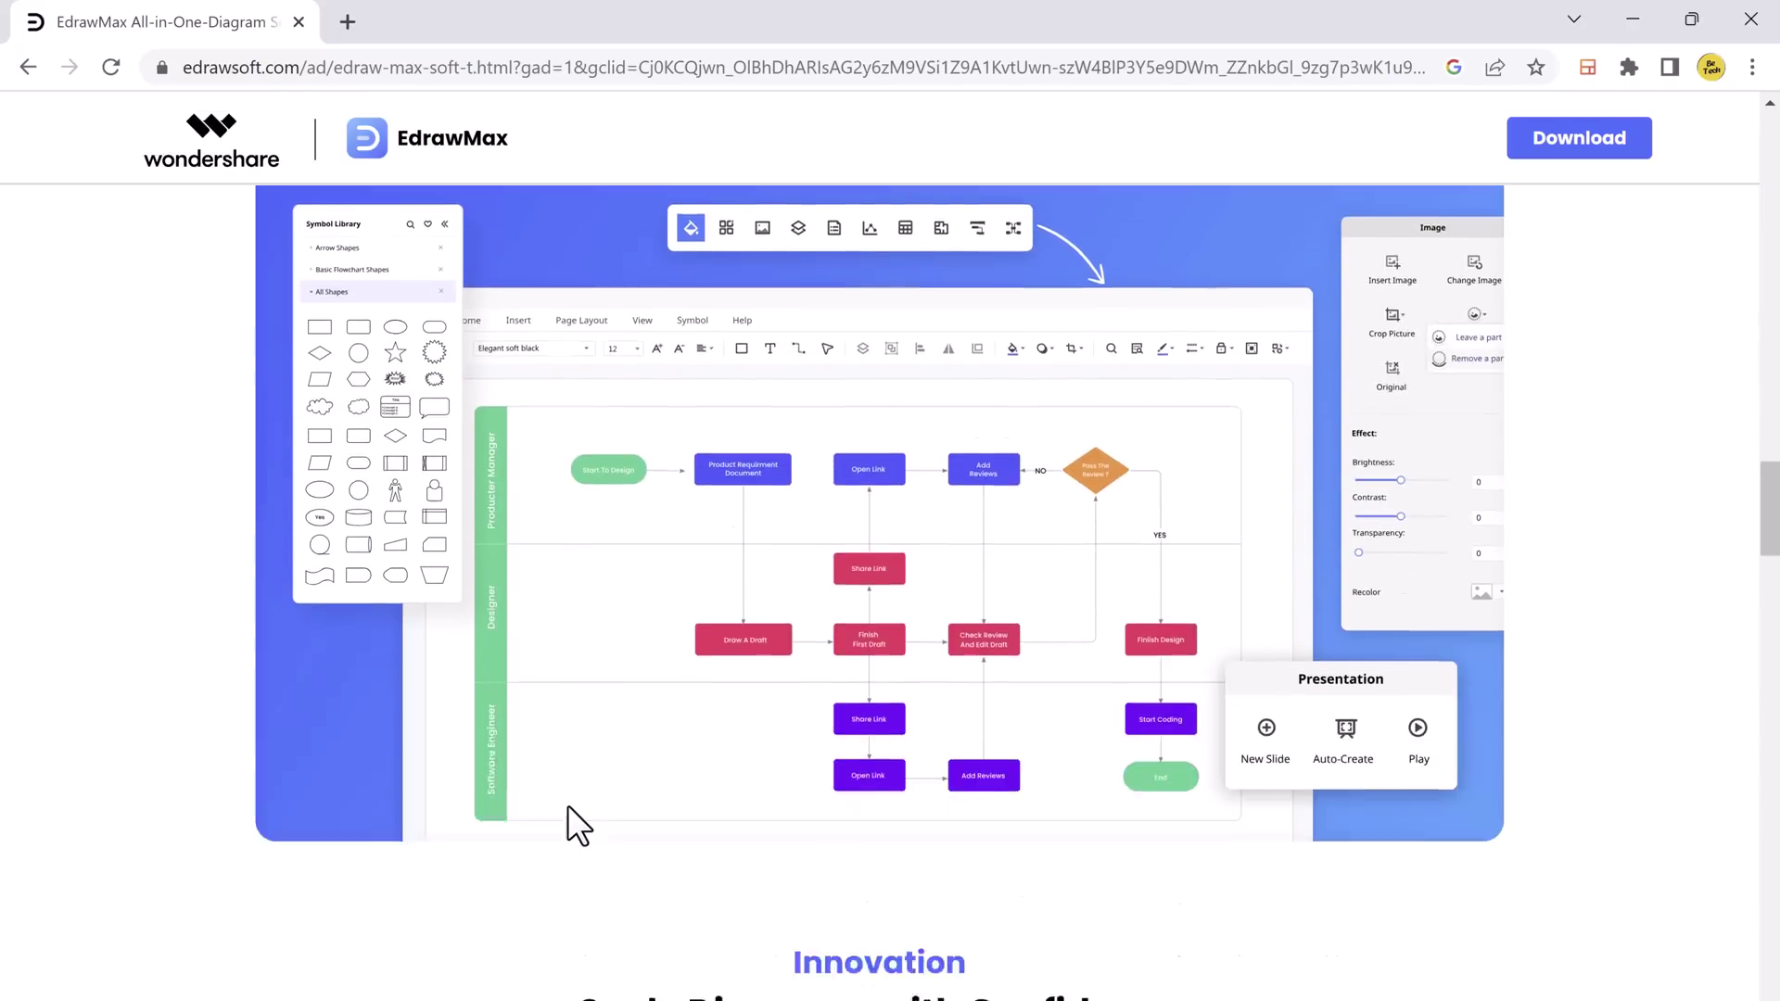
scroll(567, 804, down, 12)
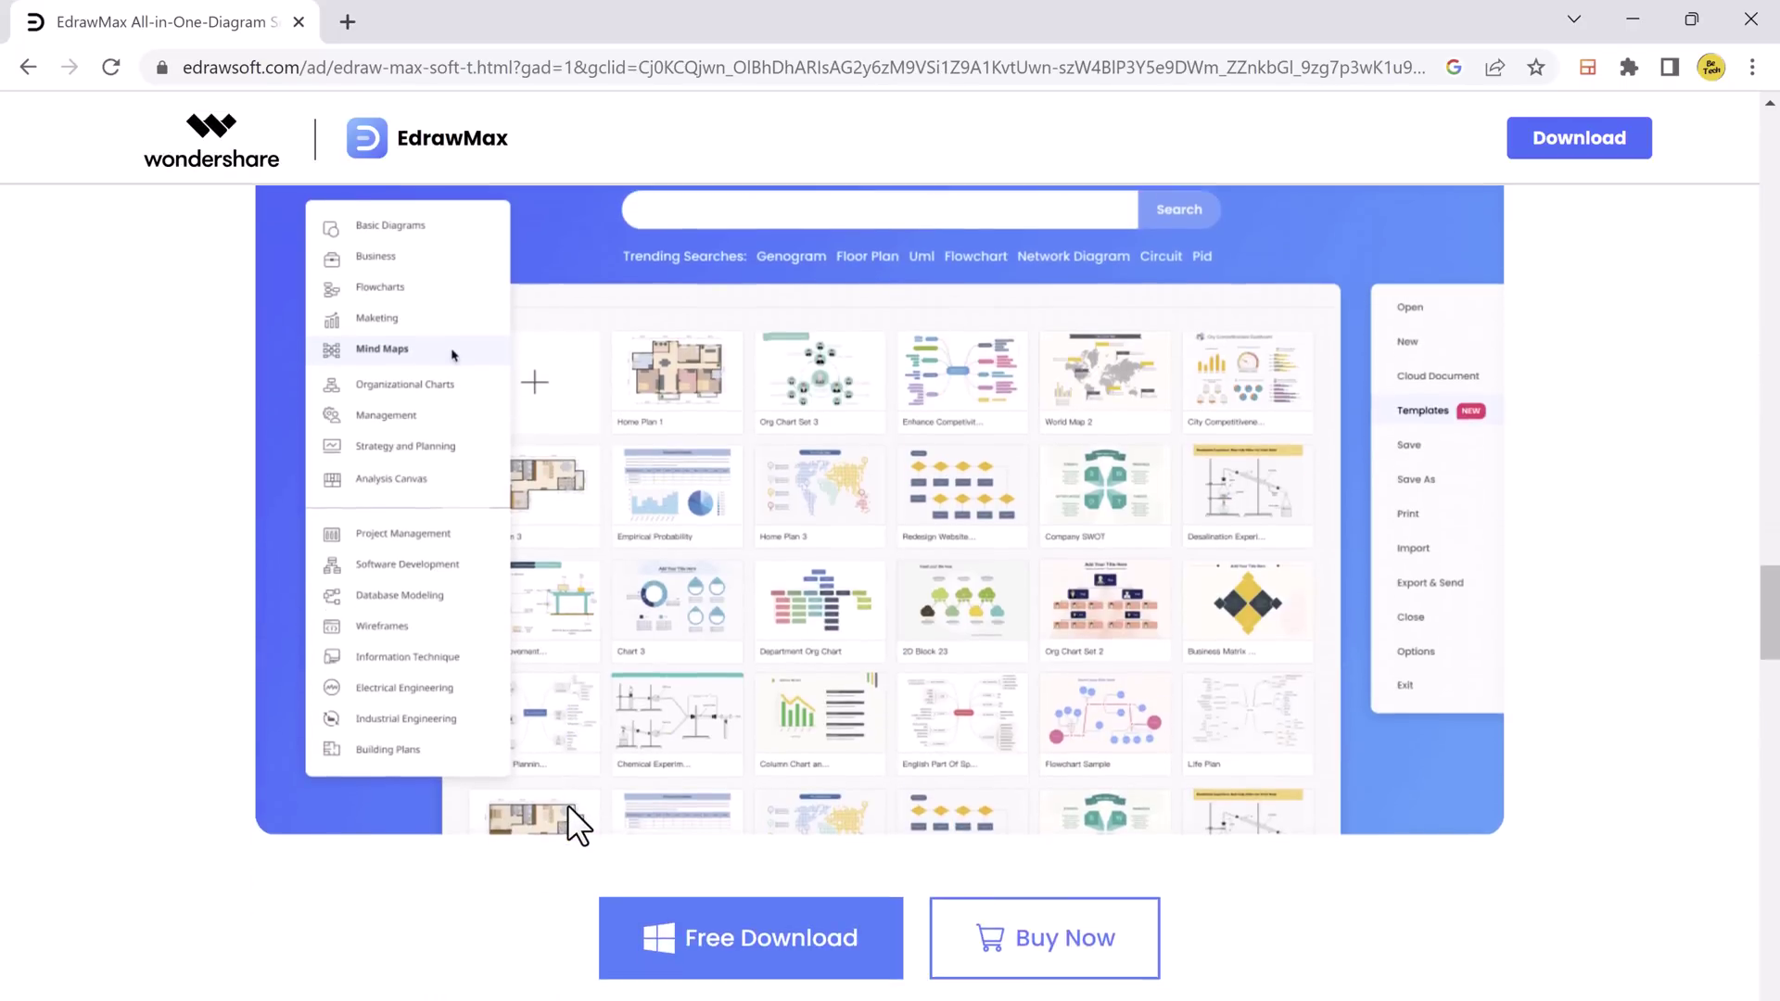
scroll(360, 691, down, 15)
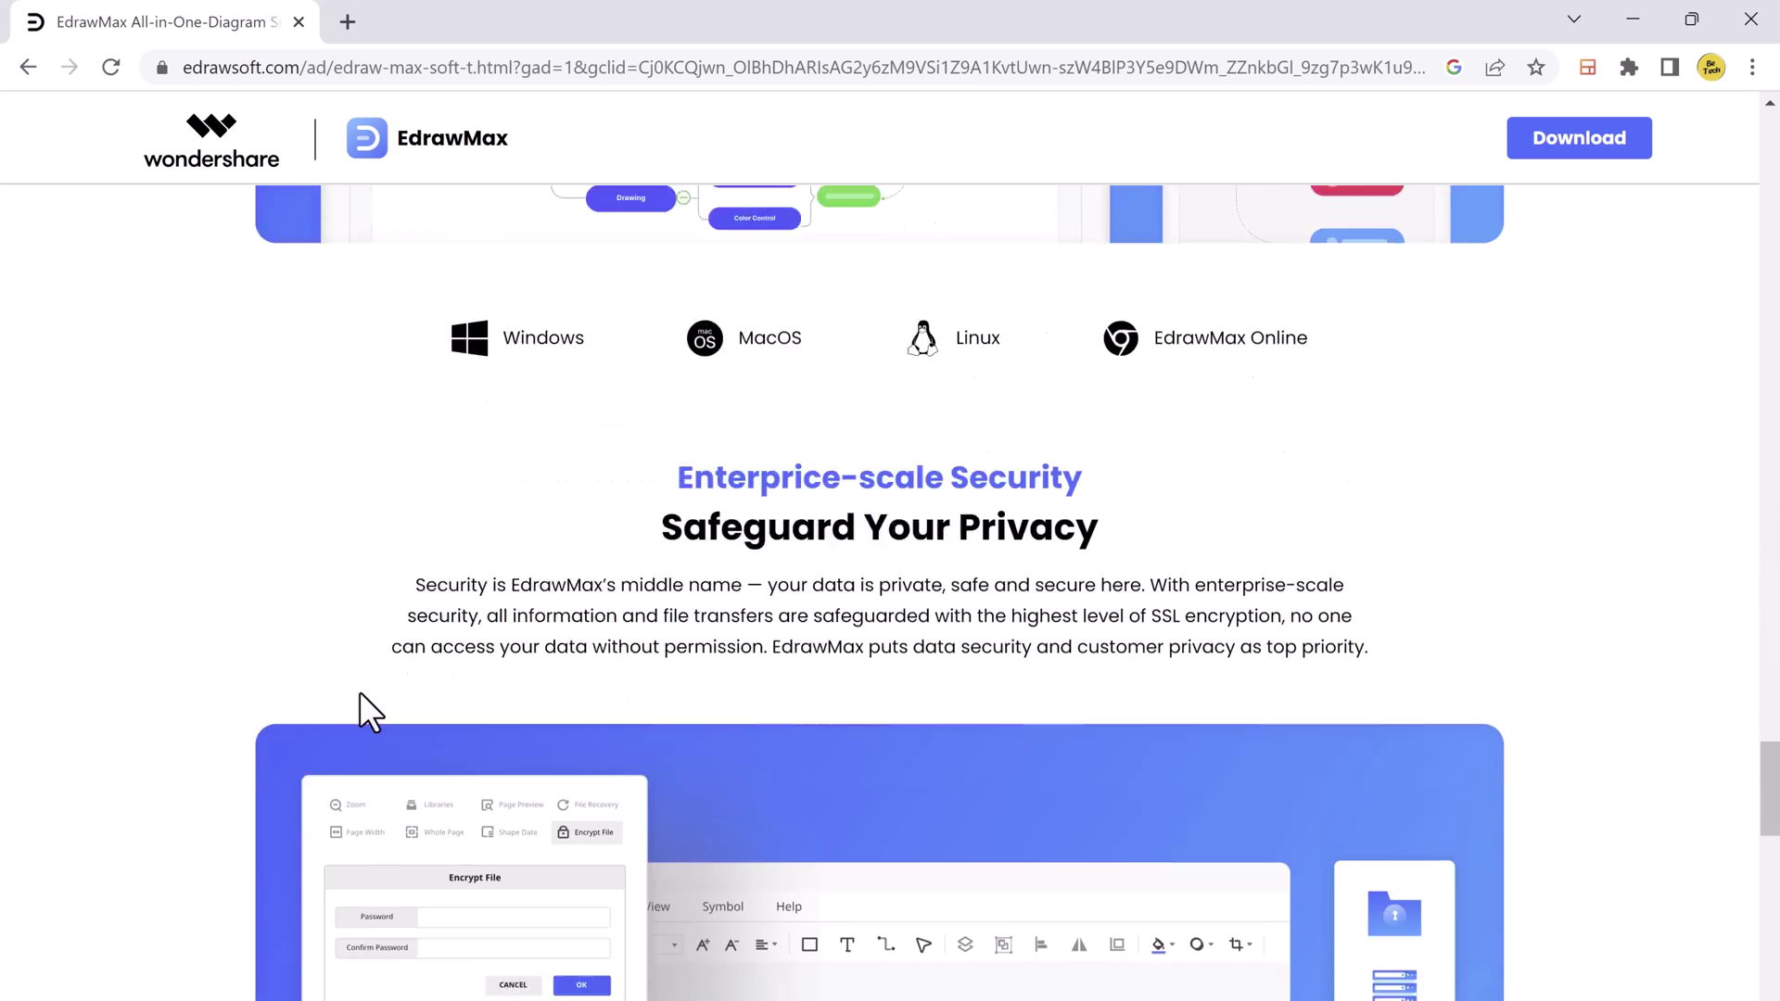
scroll(360, 692, down, 15)
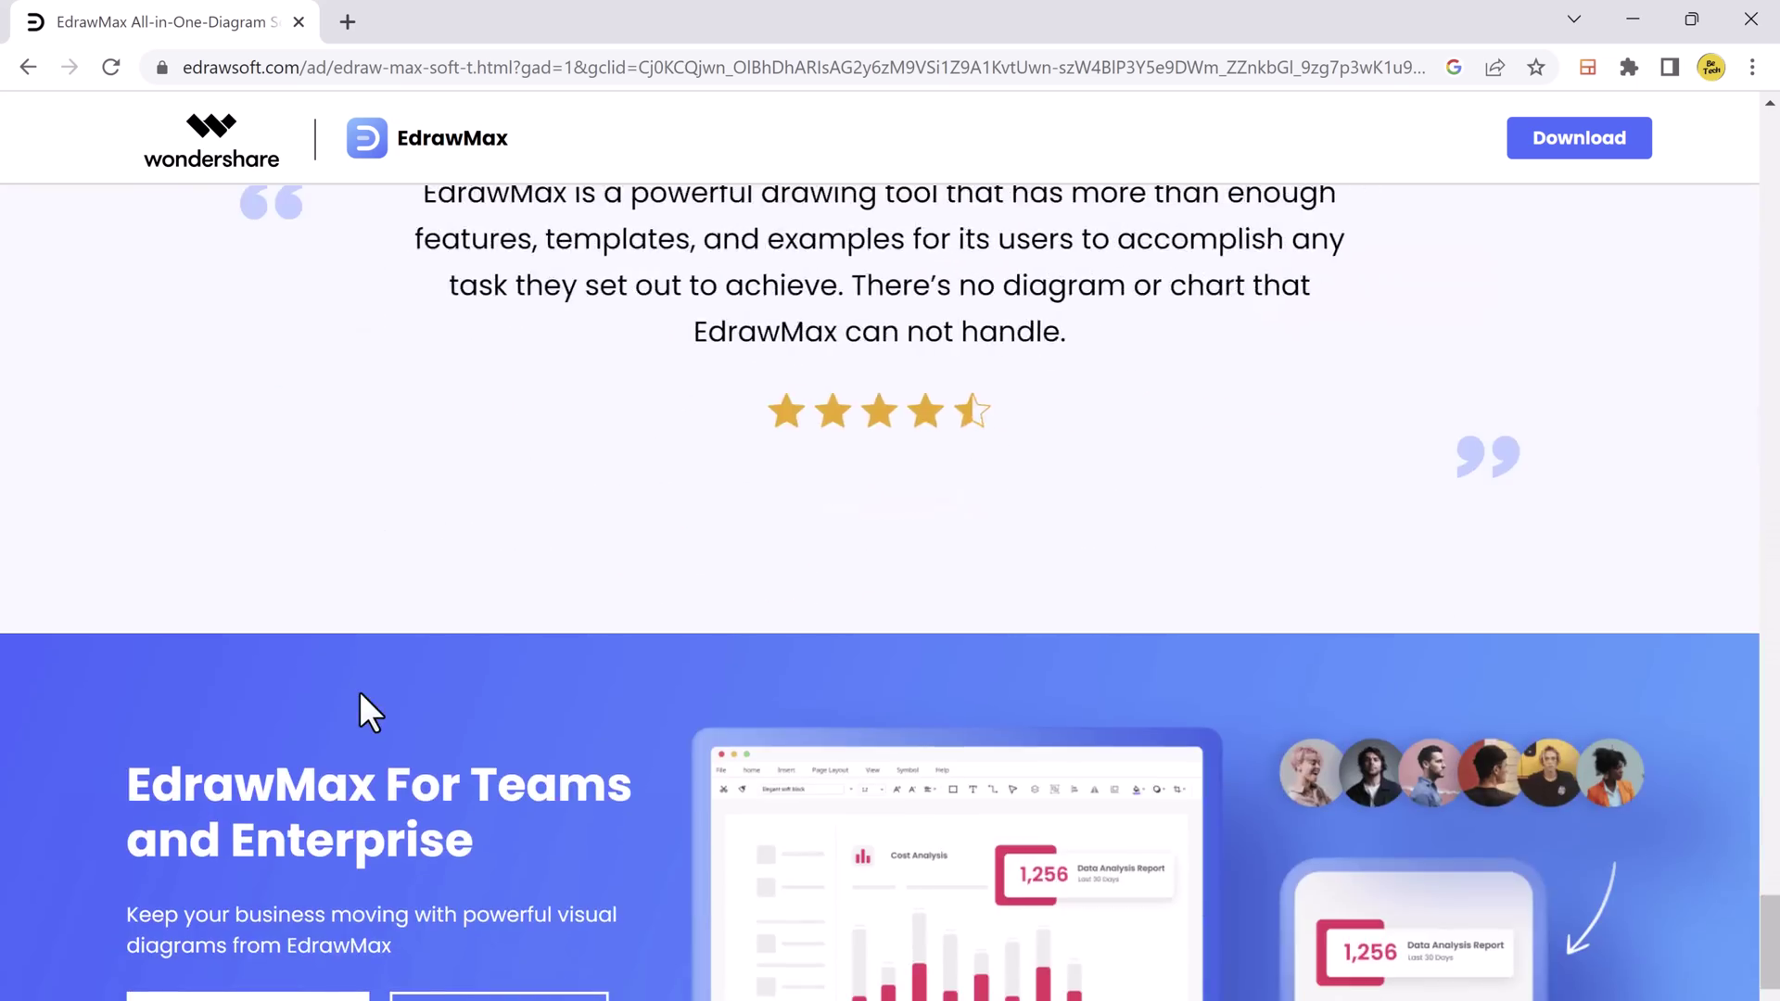
scroll(359, 691, up, 20)
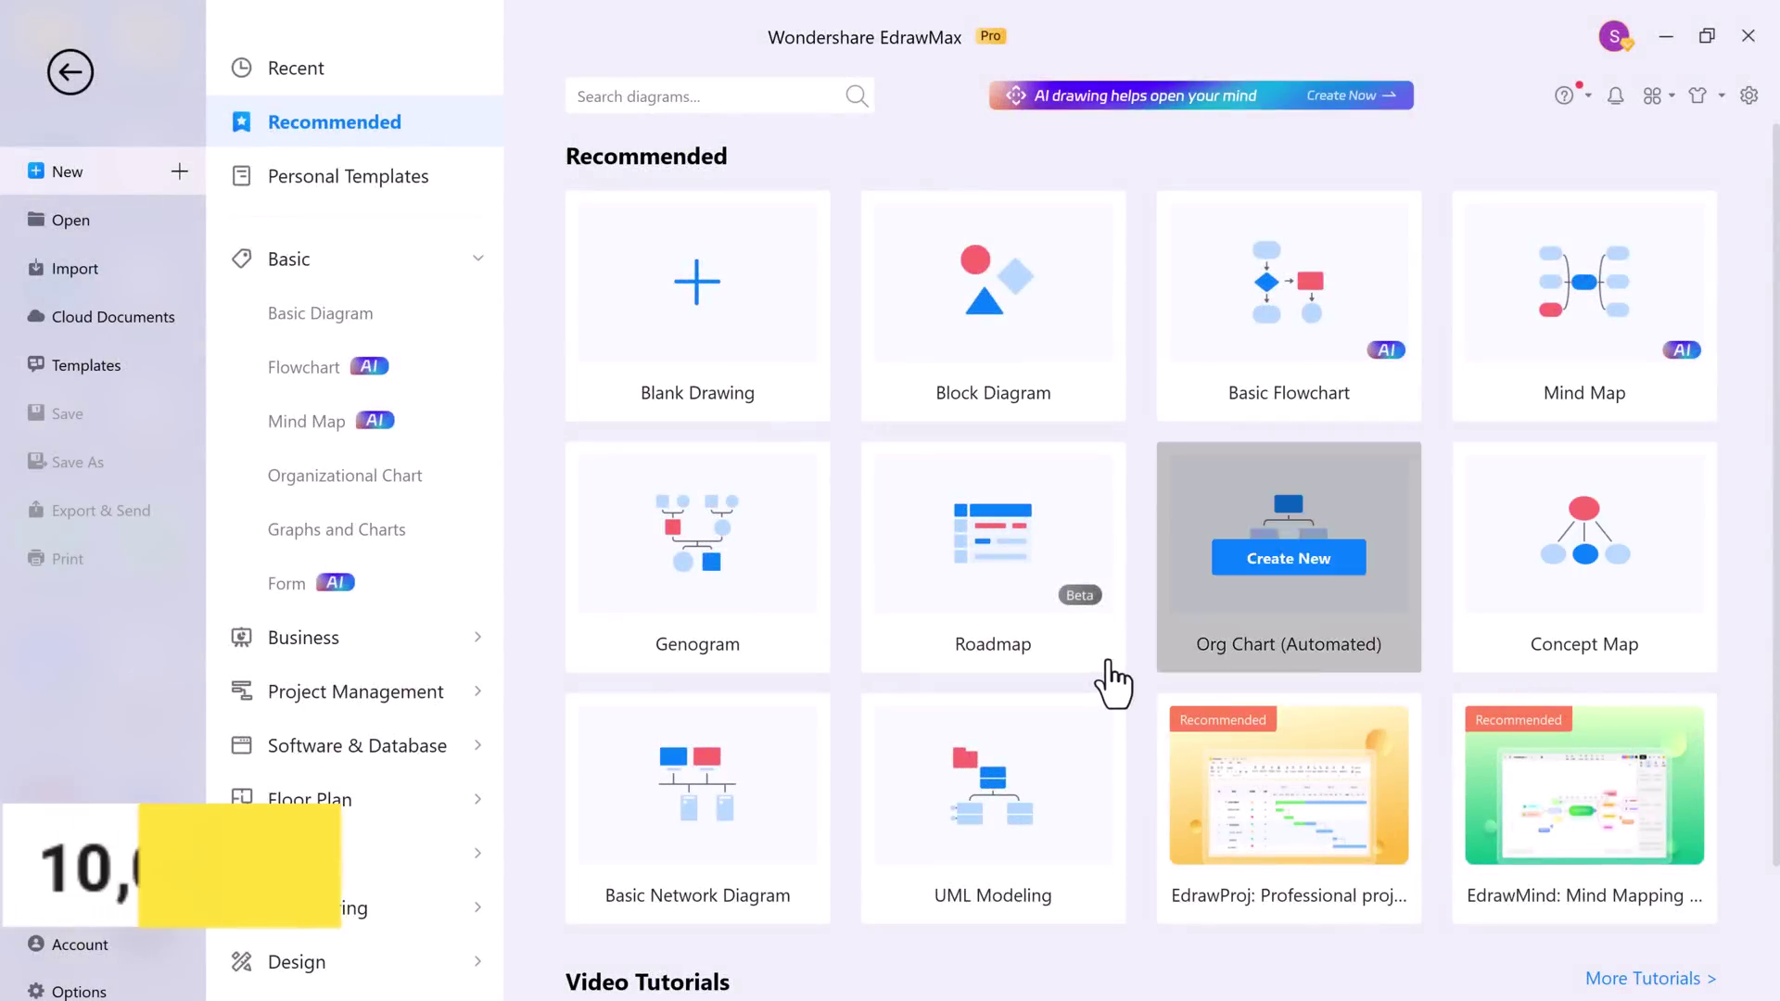
mouse_move(1100, 683)
scroll(1116, 686, down, 3)
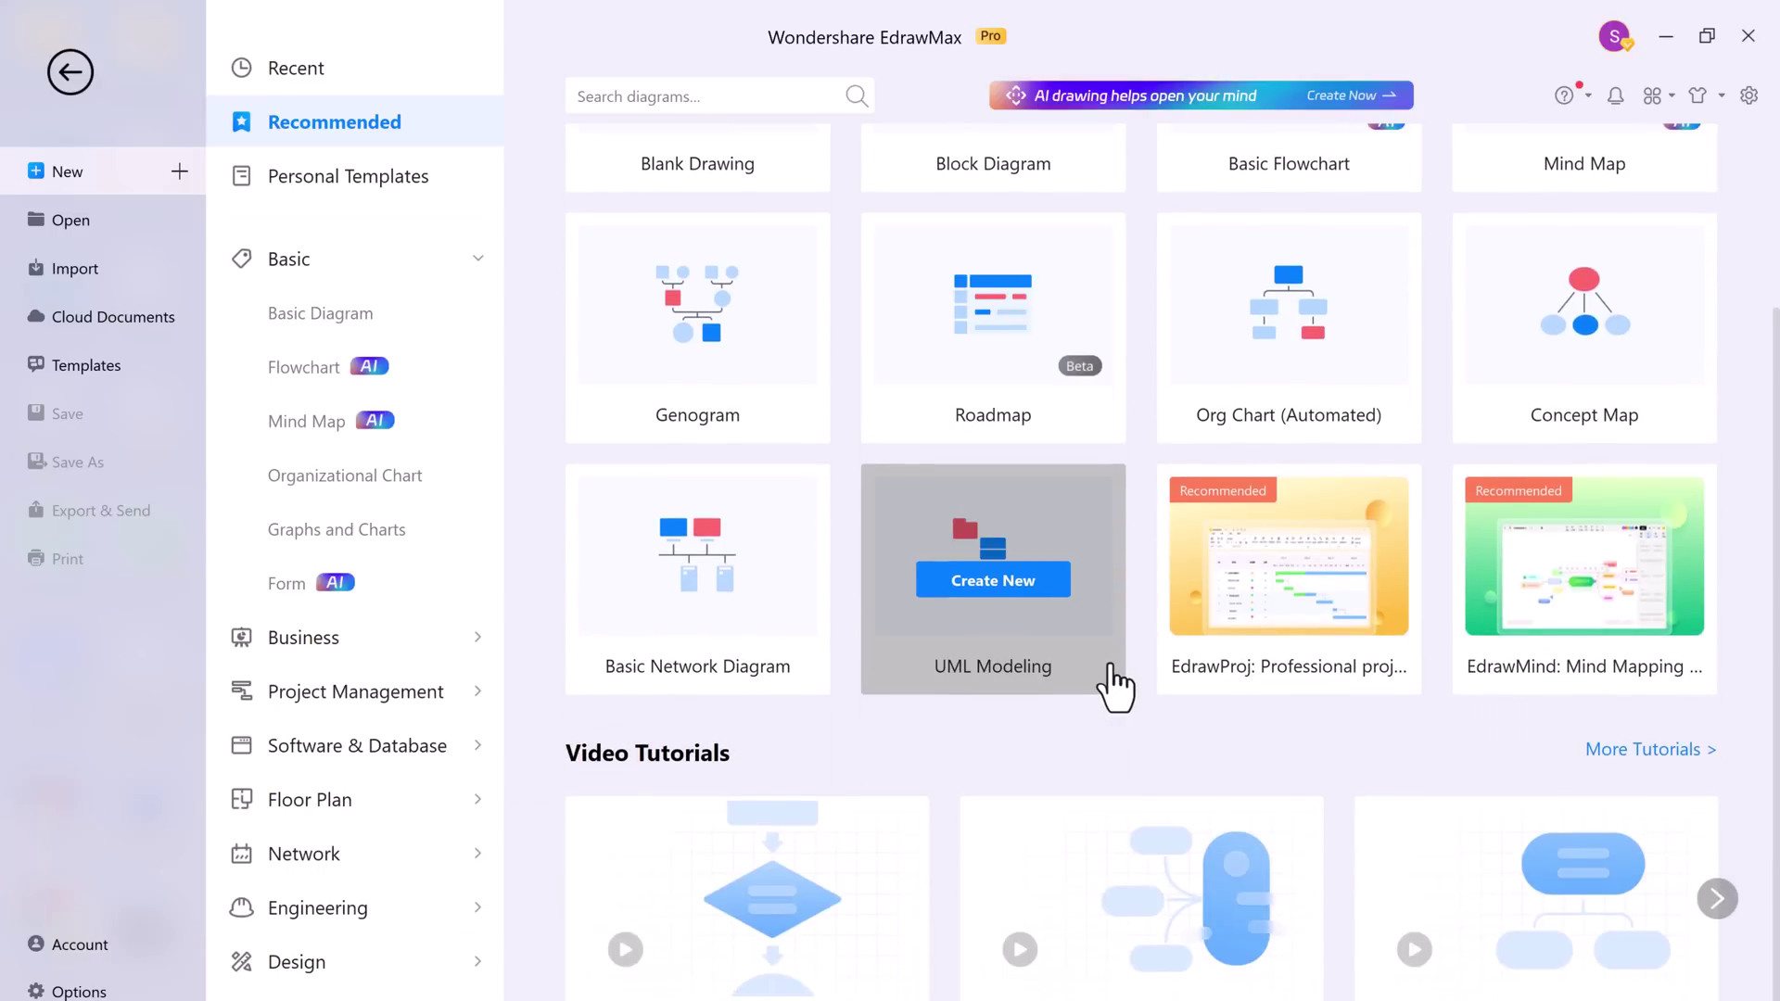
Step: Preview the Basic Diagram, Flowchart and Mind Map template categories
click(331, 321)
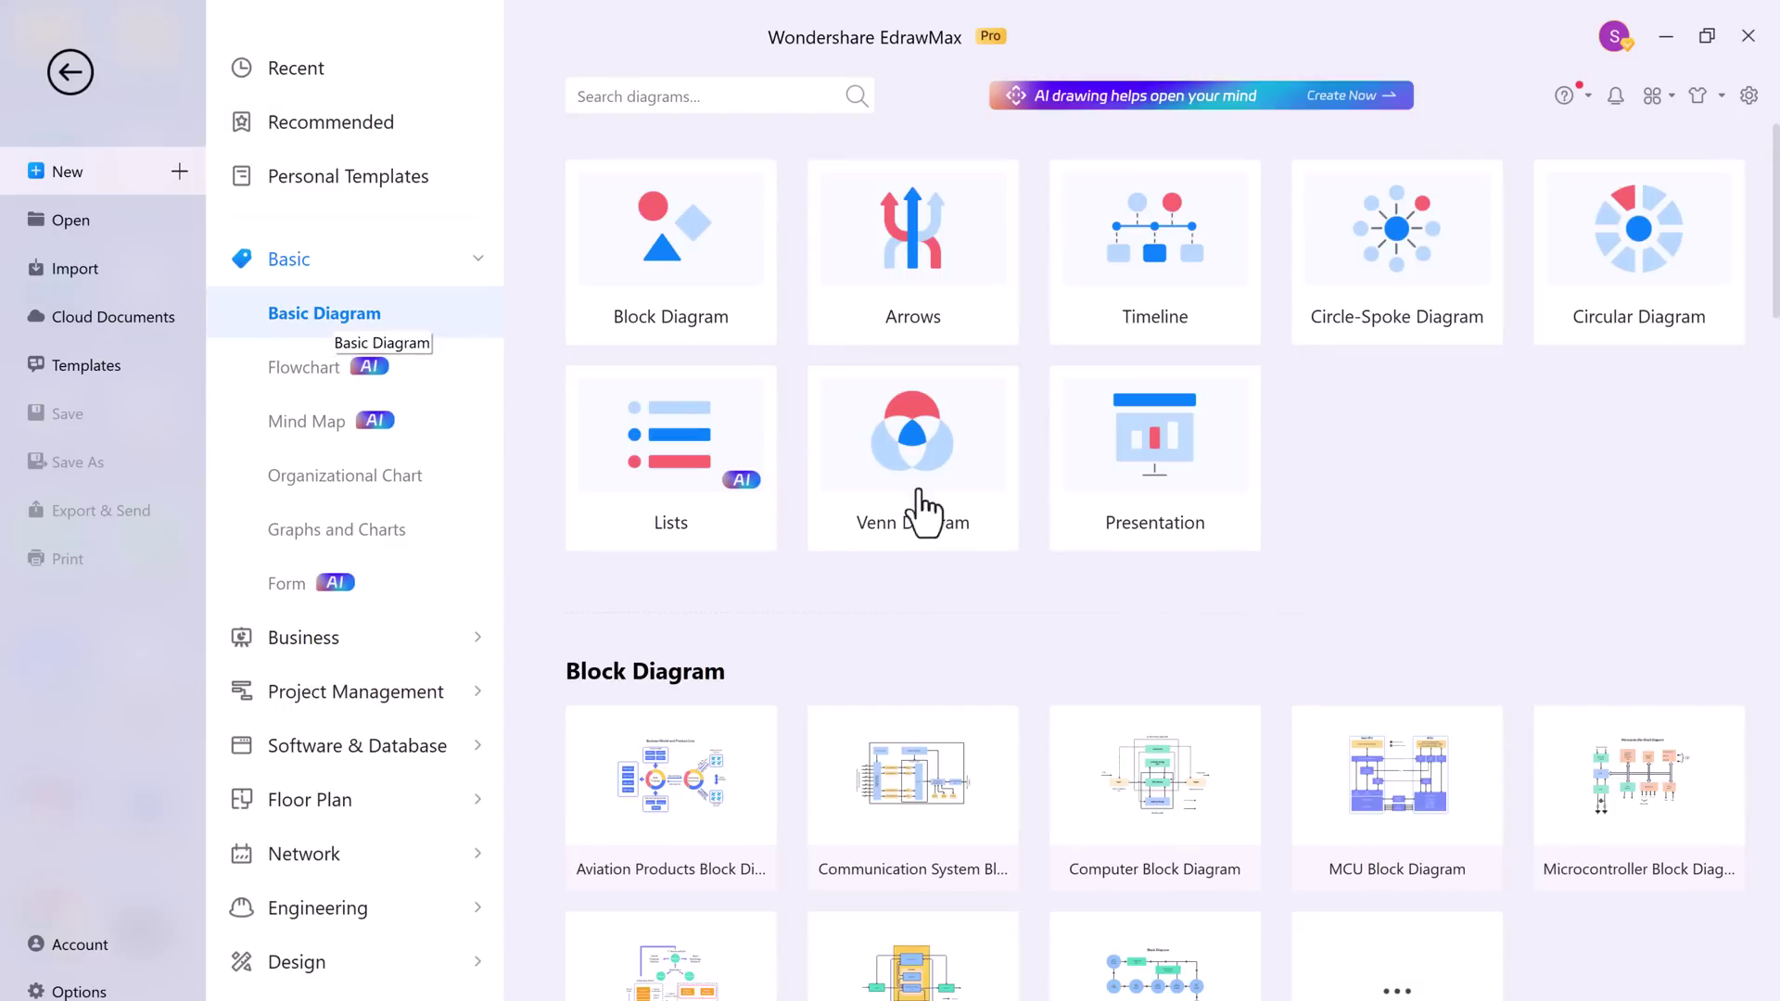
scroll(1001, 556, down, 15)
scroll(1003, 556, down, 4)
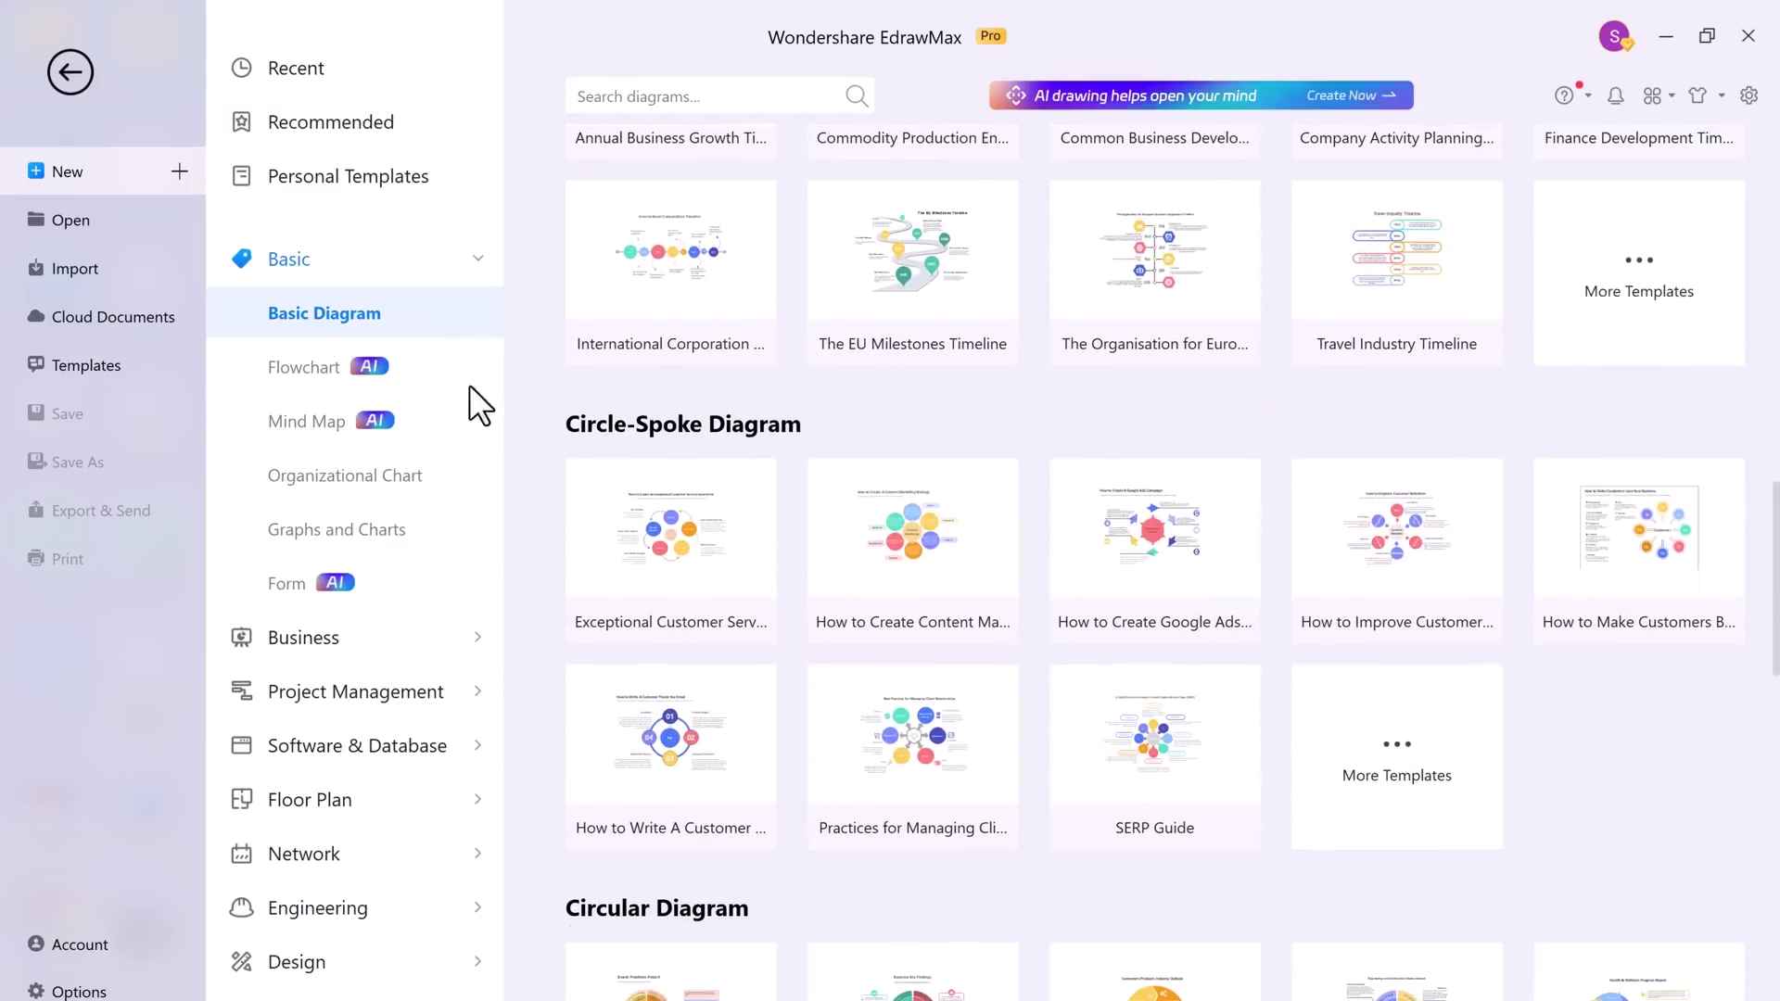
click(315, 368)
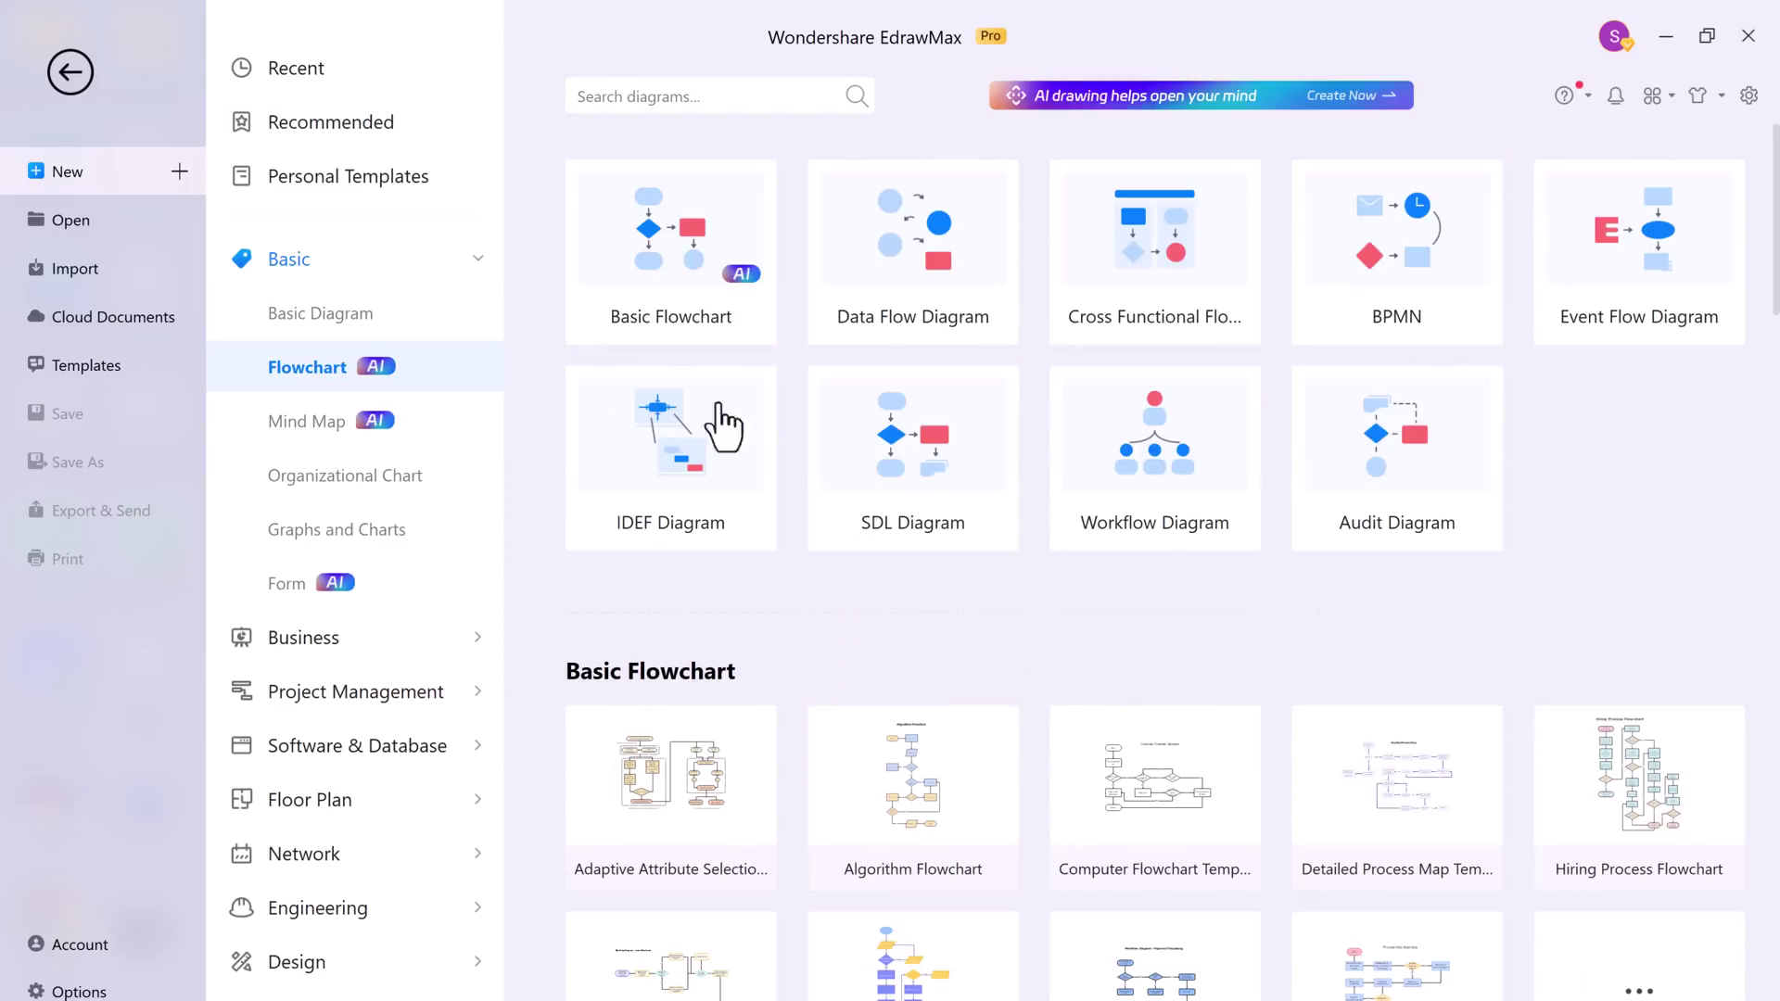
click(370, 428)
scroll(553, 510, down, 1)
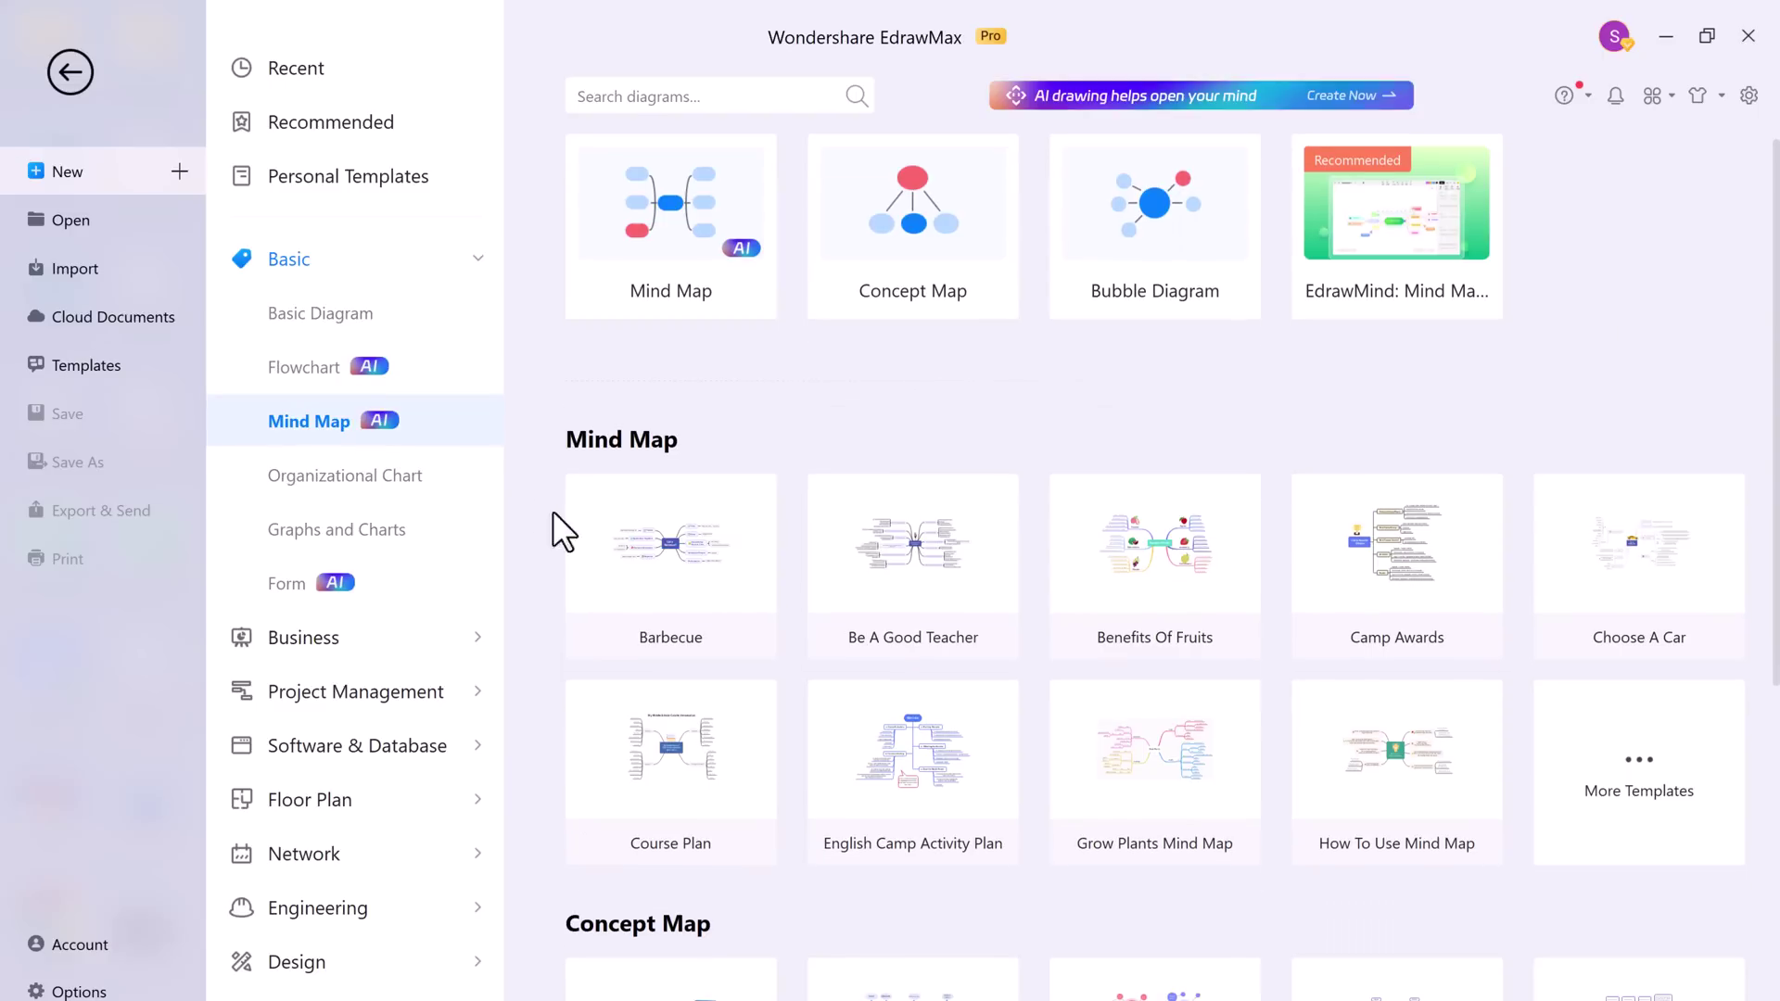
Step: Check Organizational Chart, Graphs and Charts and Form, then settle on Basic Diagram's Flowchart types
click(421, 482)
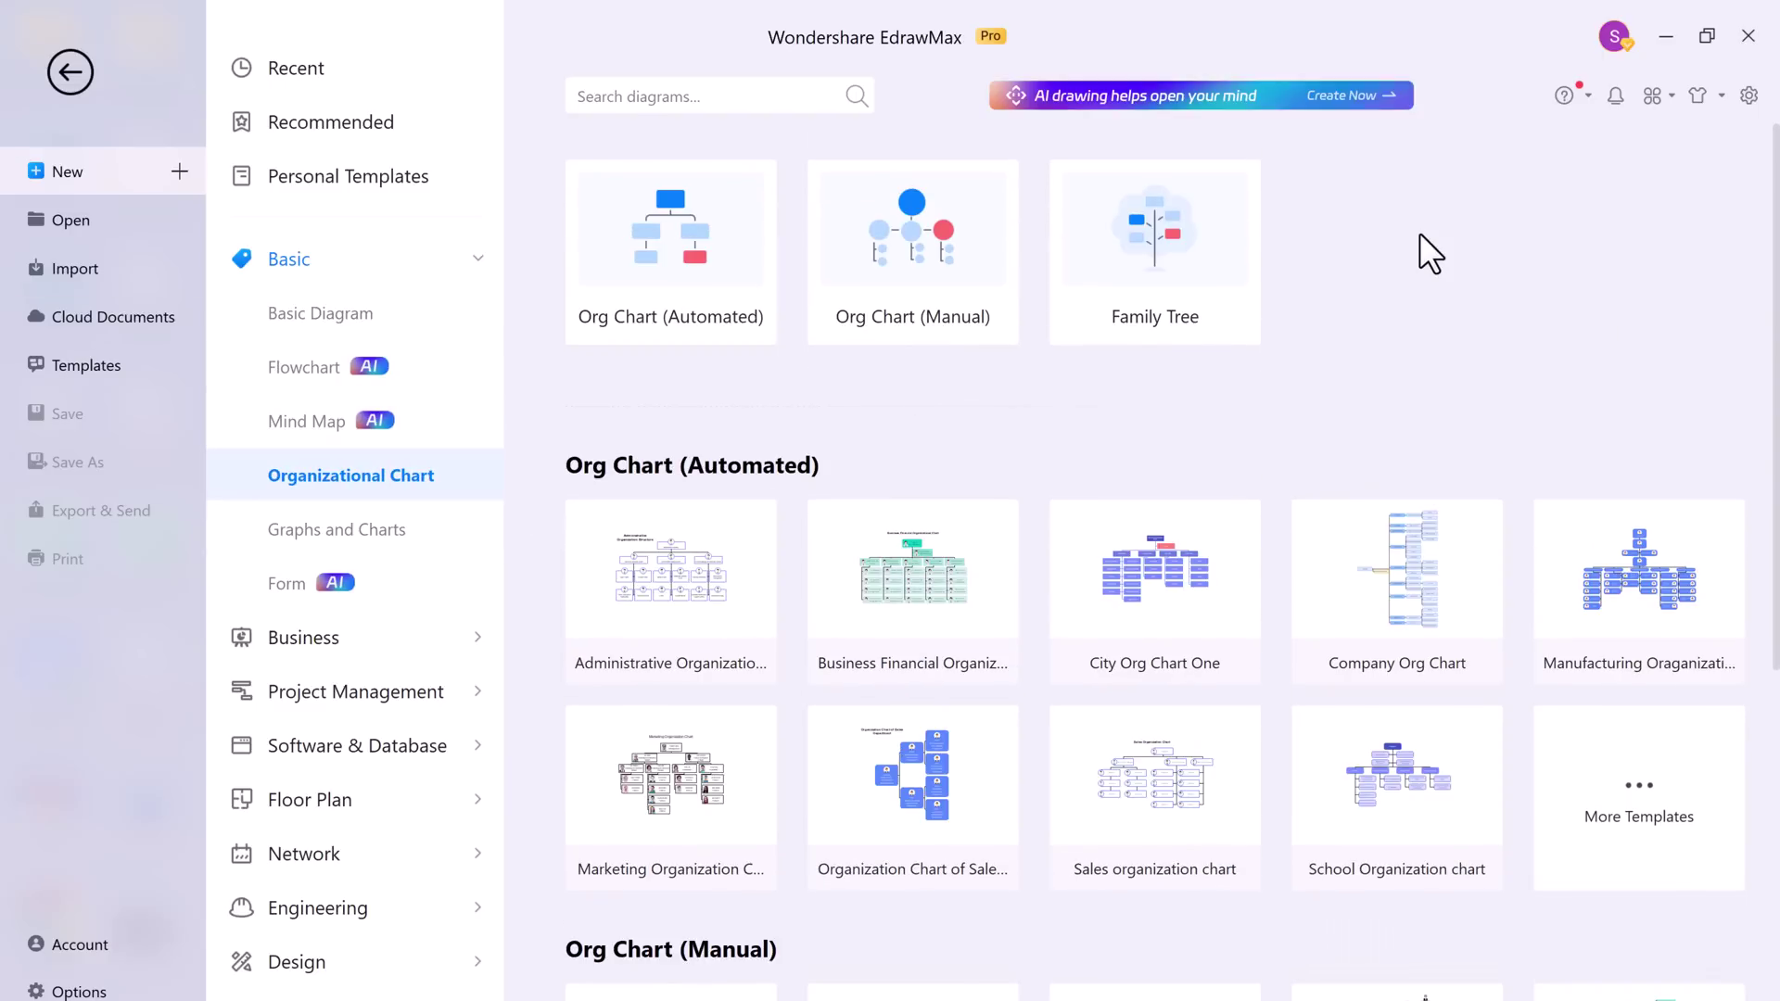
scroll(1423, 237, down, 1)
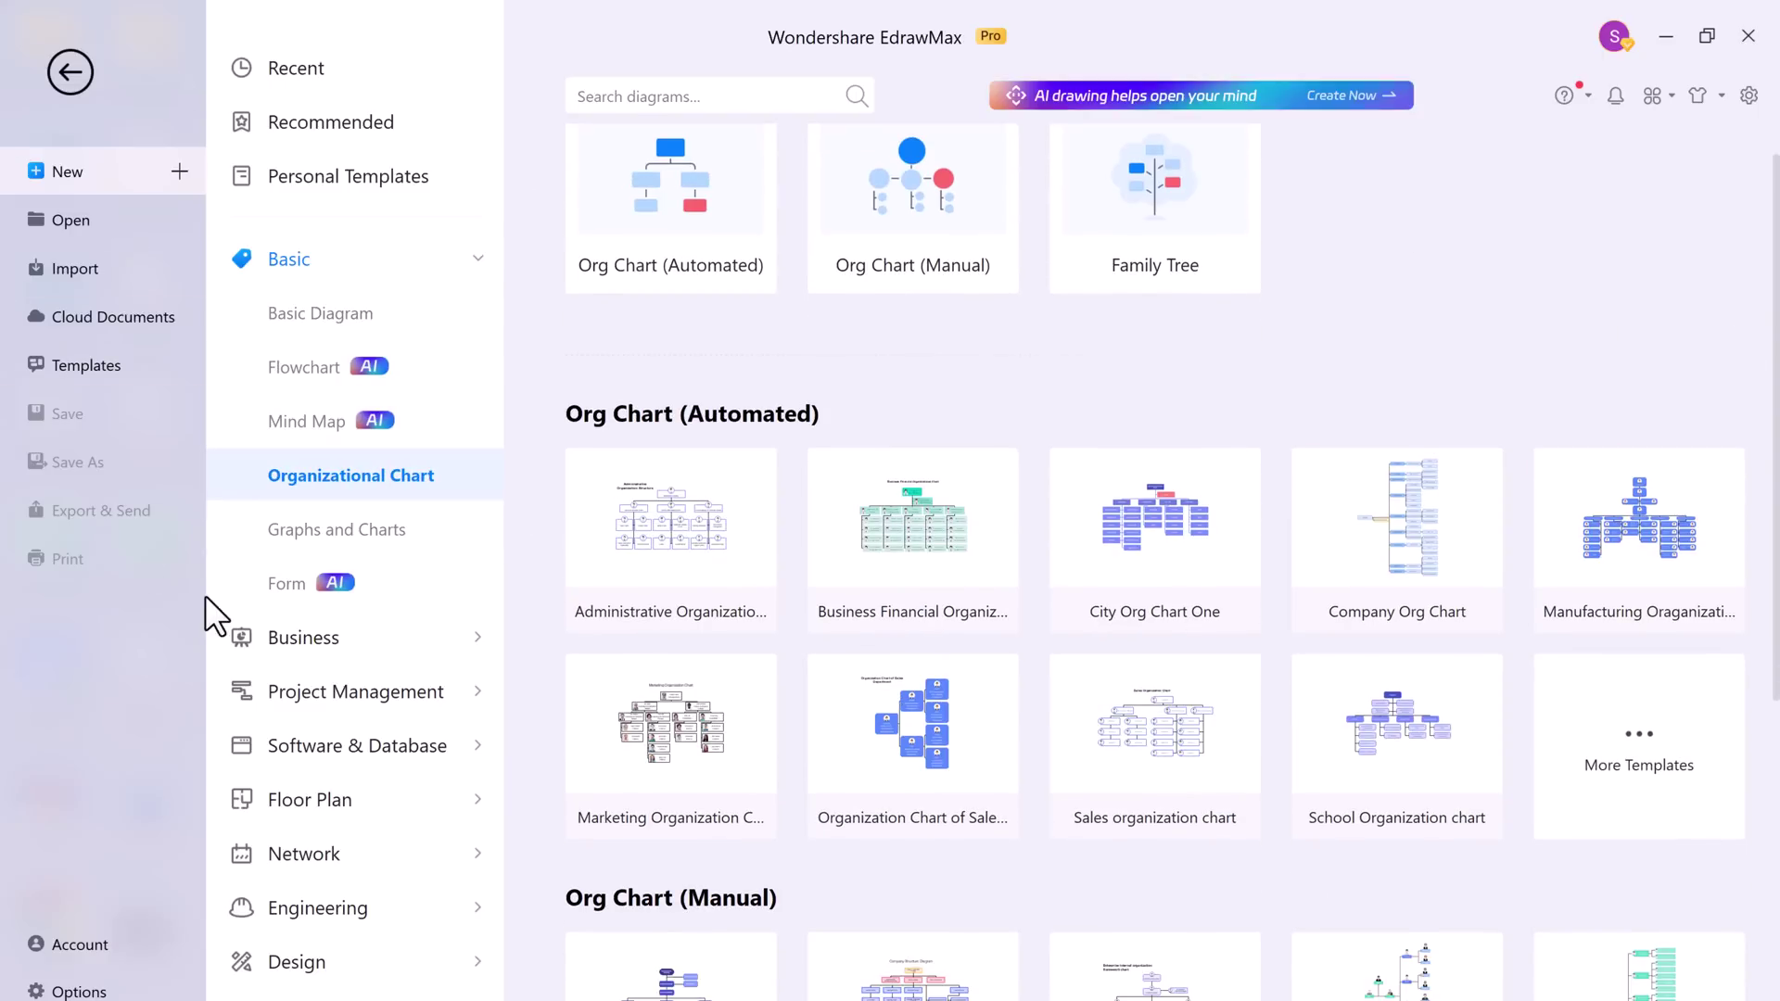
click(377, 534)
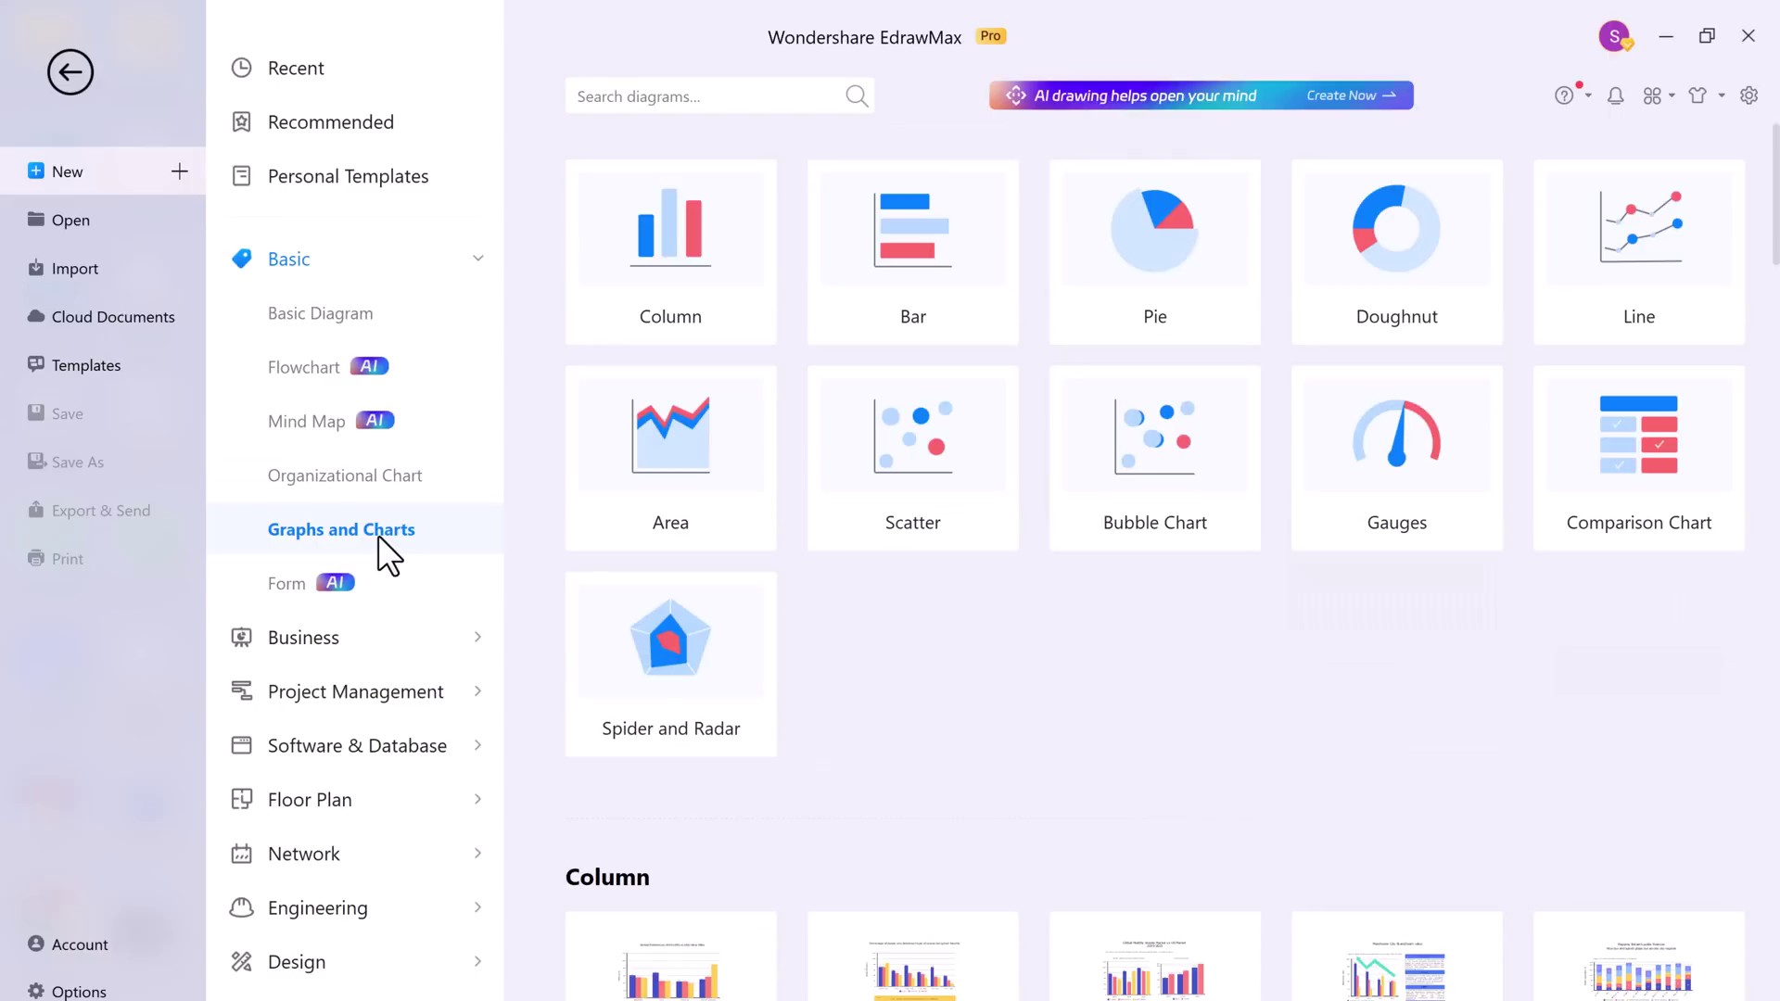
click(340, 593)
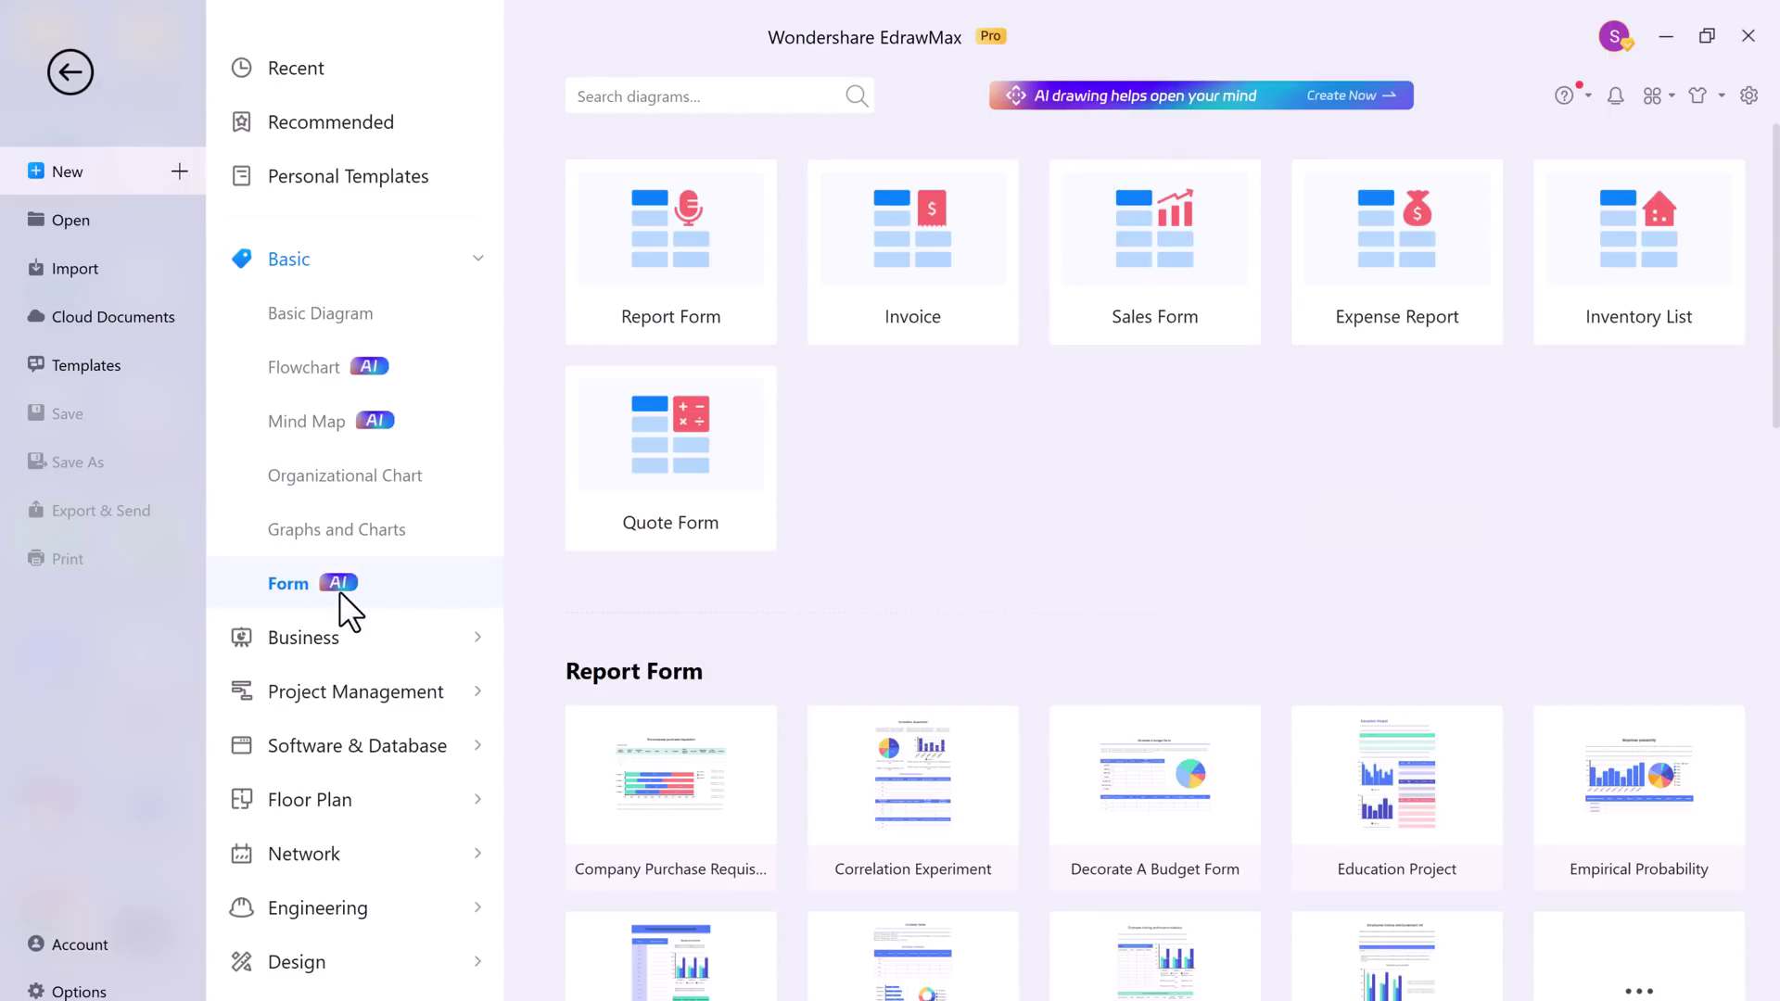
click(376, 315)
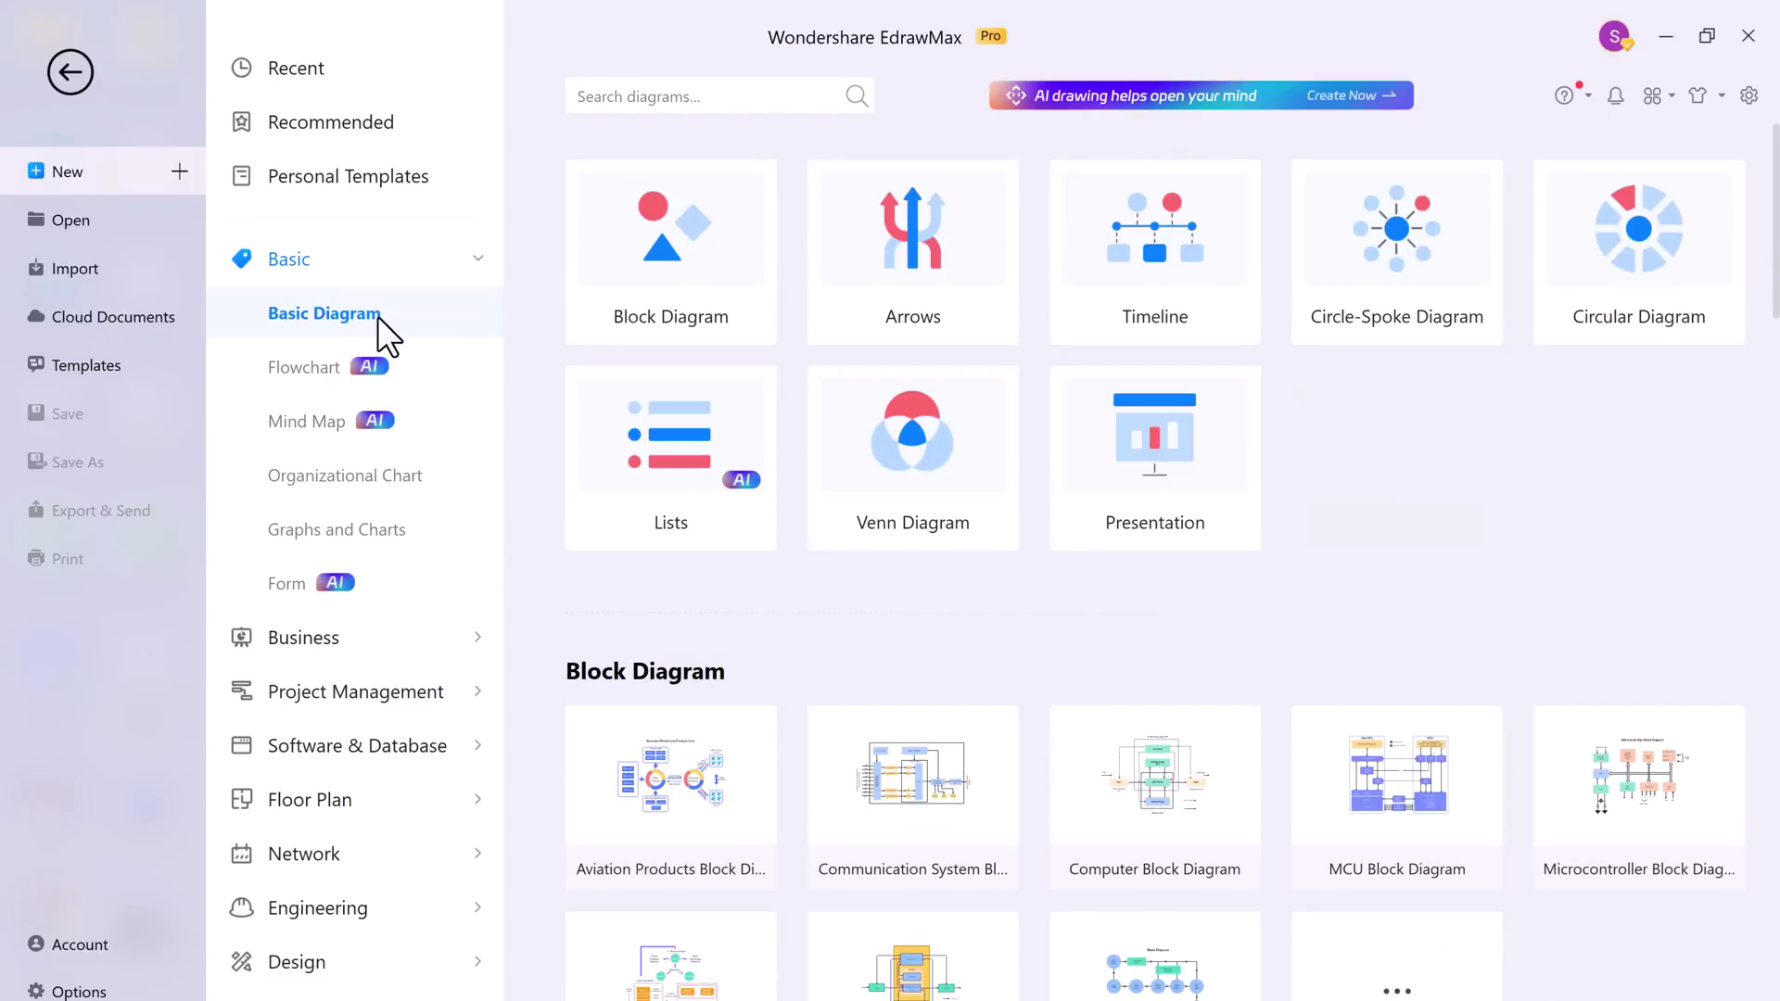
click(355, 362)
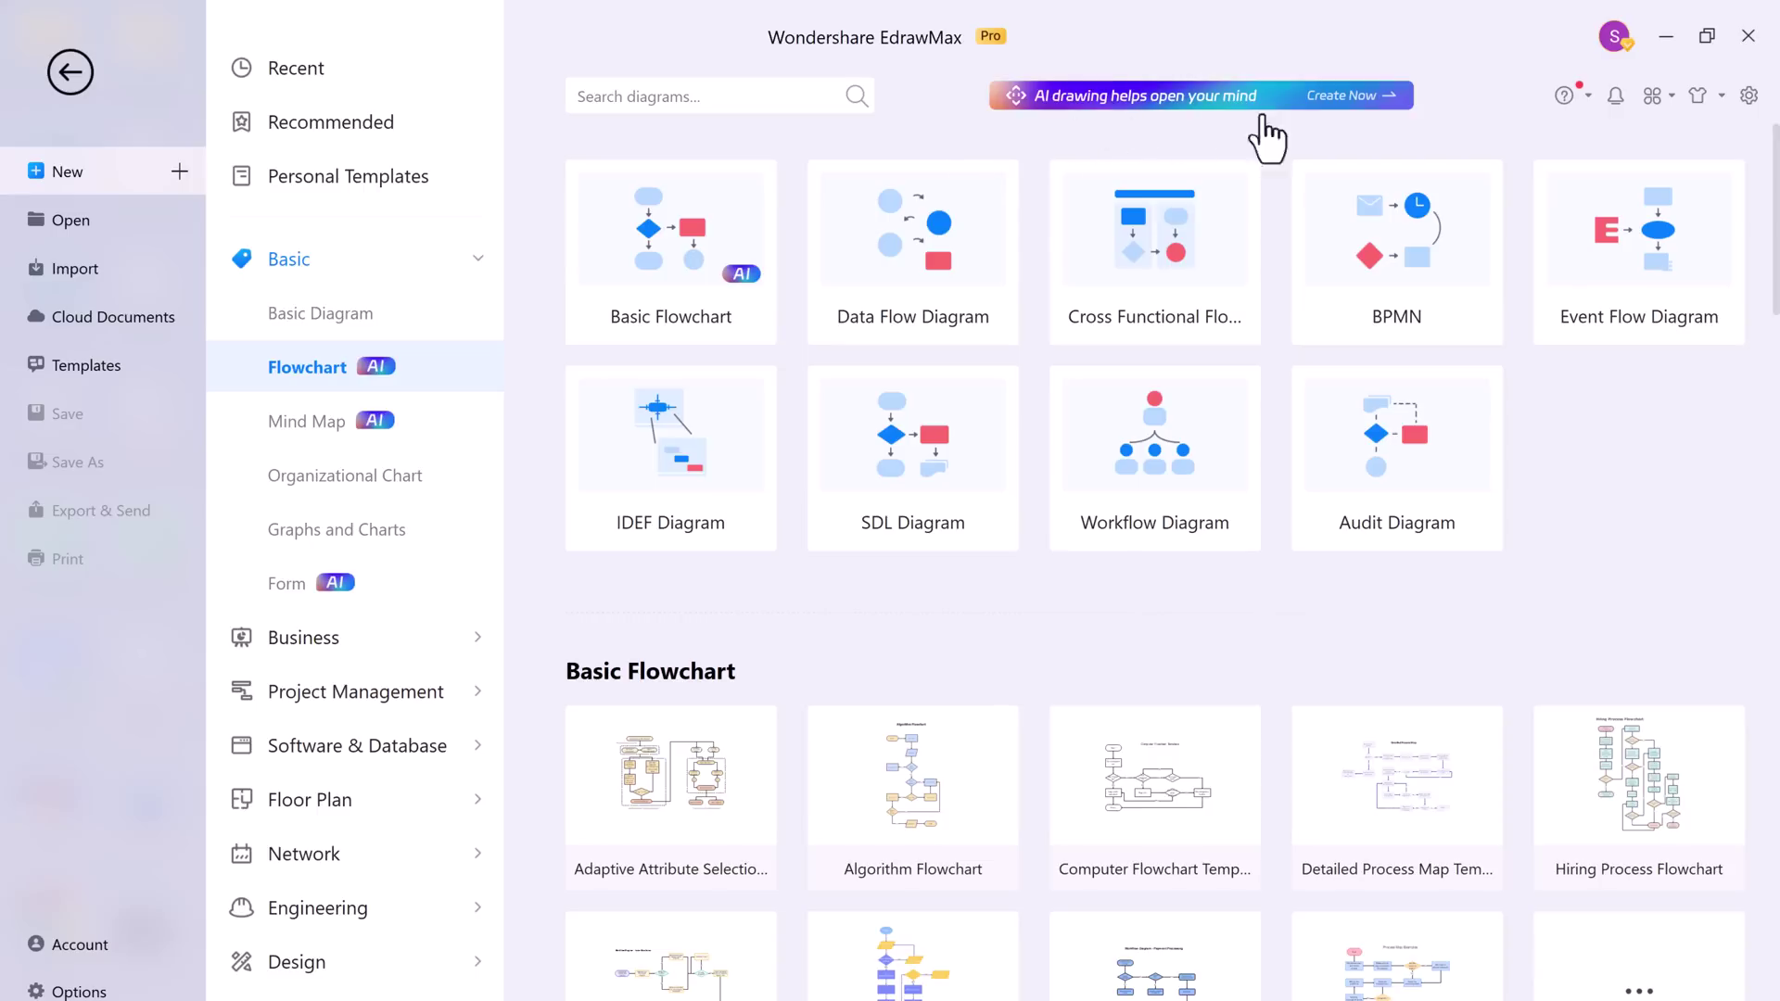
Step: Ask Edraw AI to create a flowchart about 'student registration for test'
click(1382, 99)
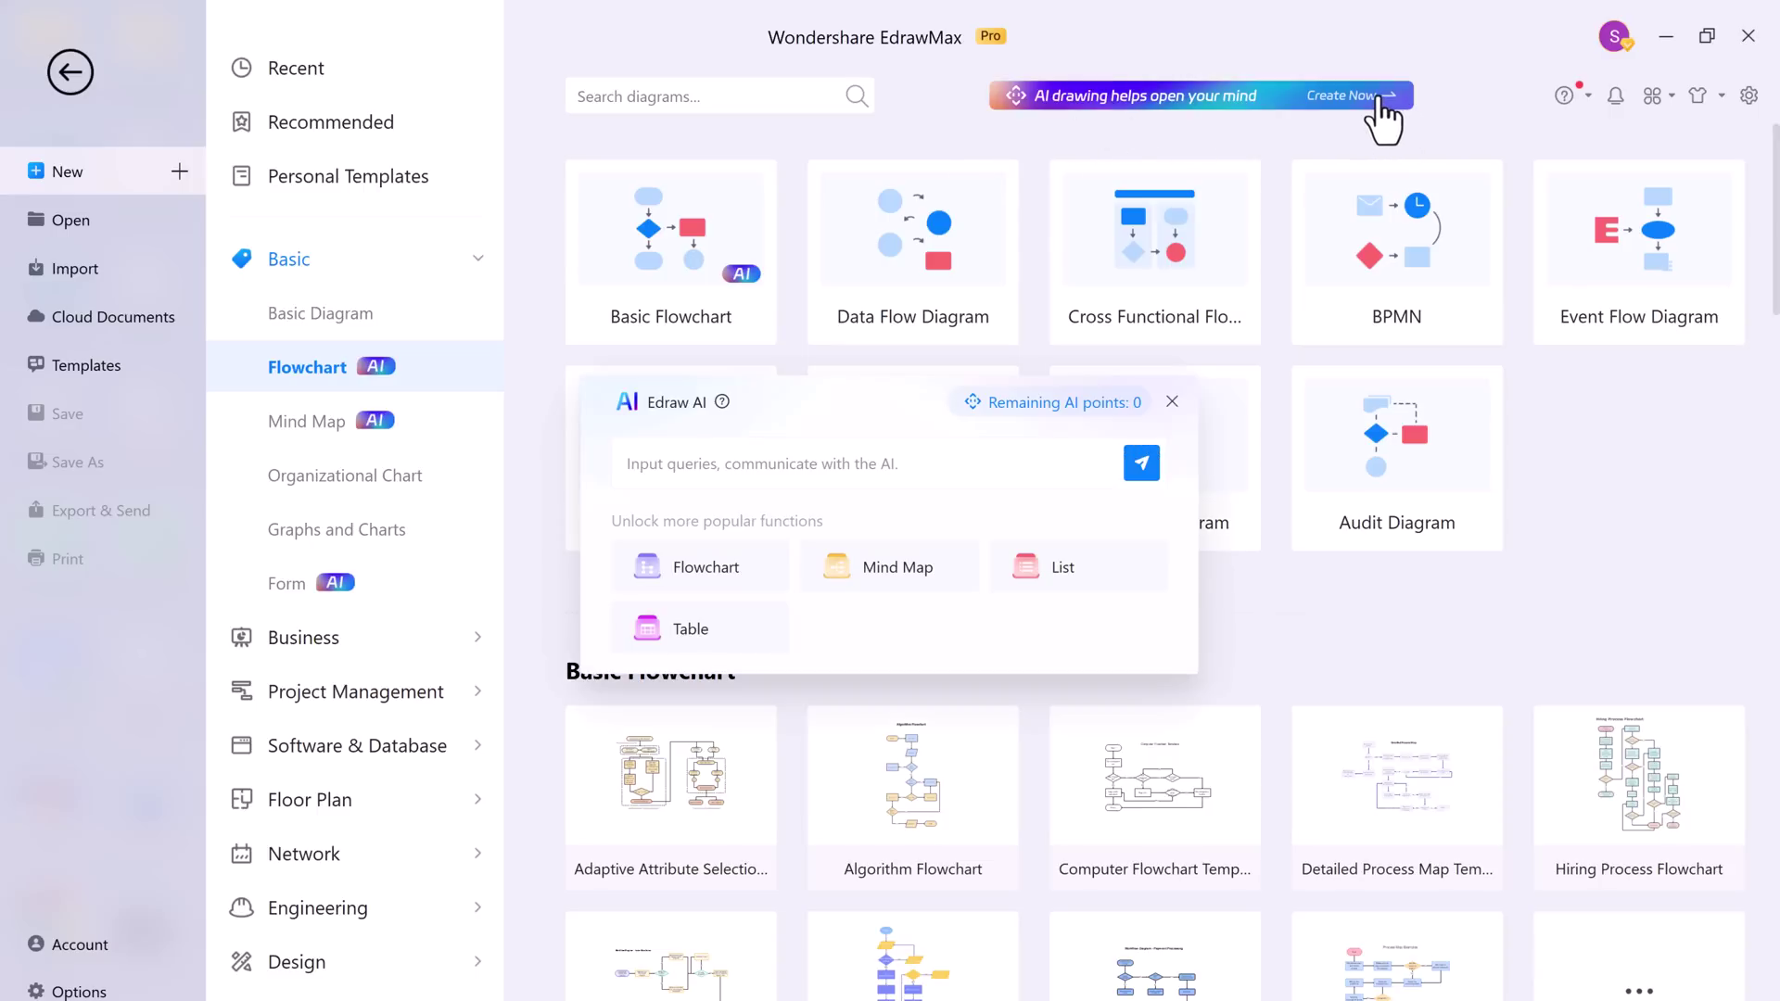
click(941, 464)
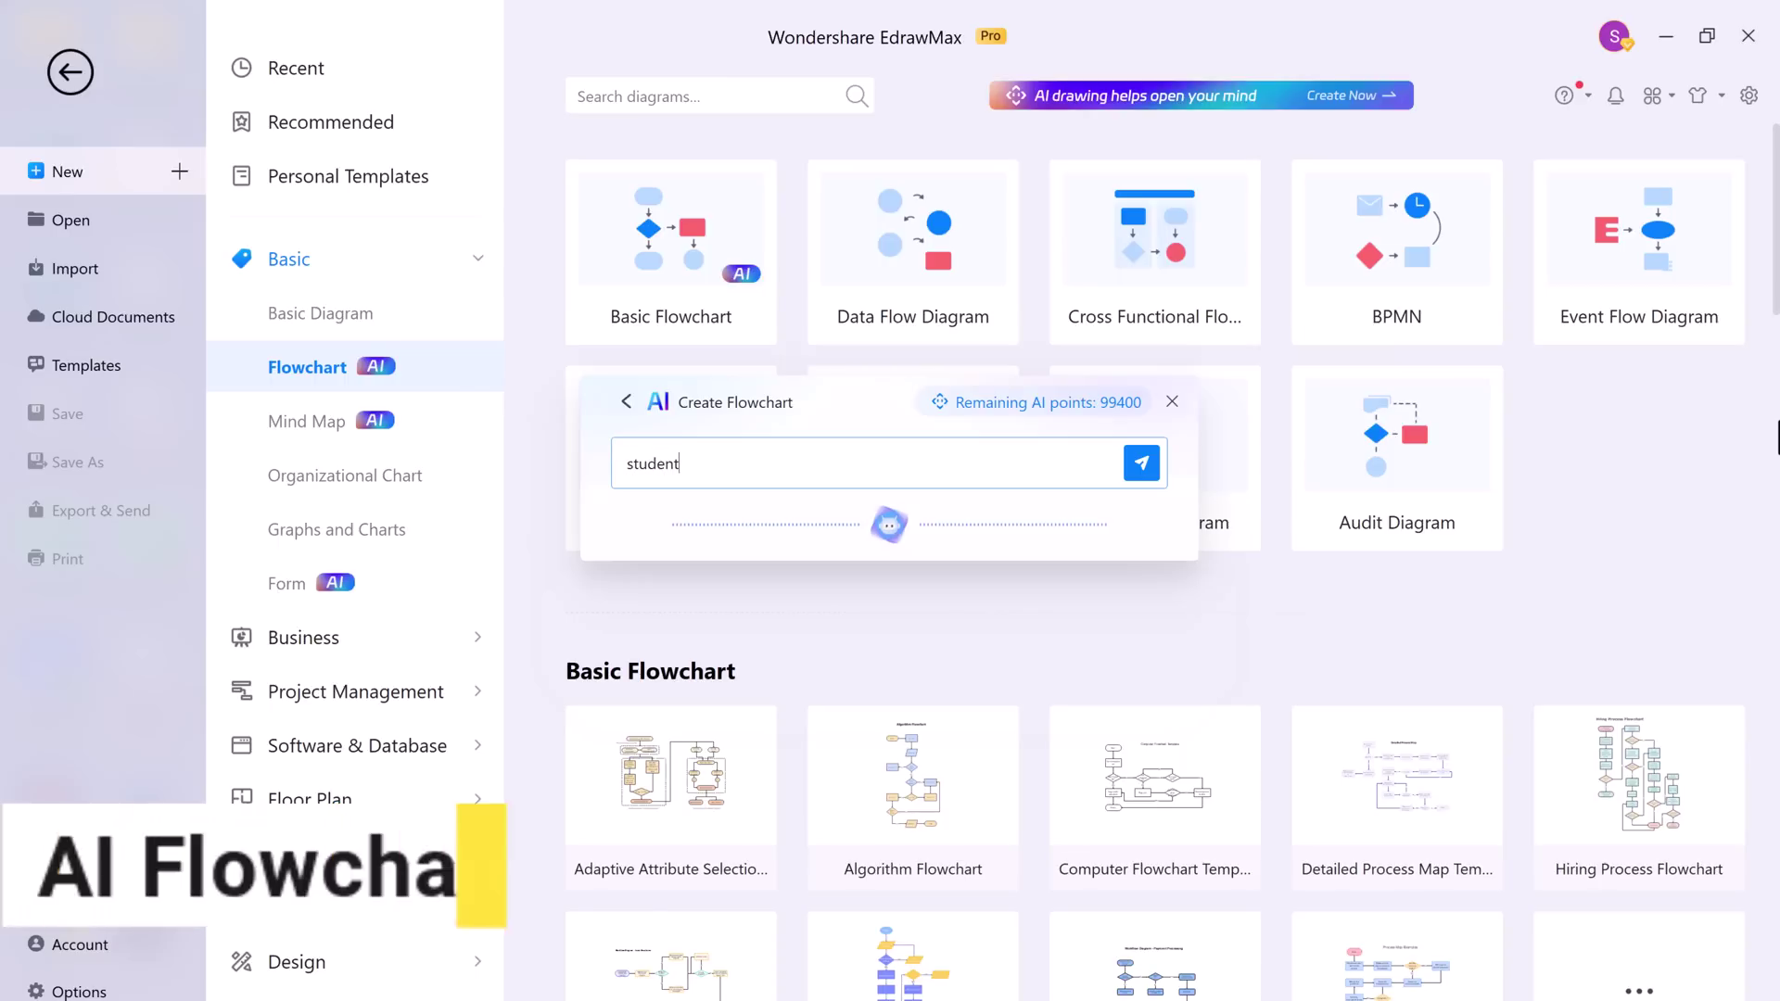
text(registration for test)
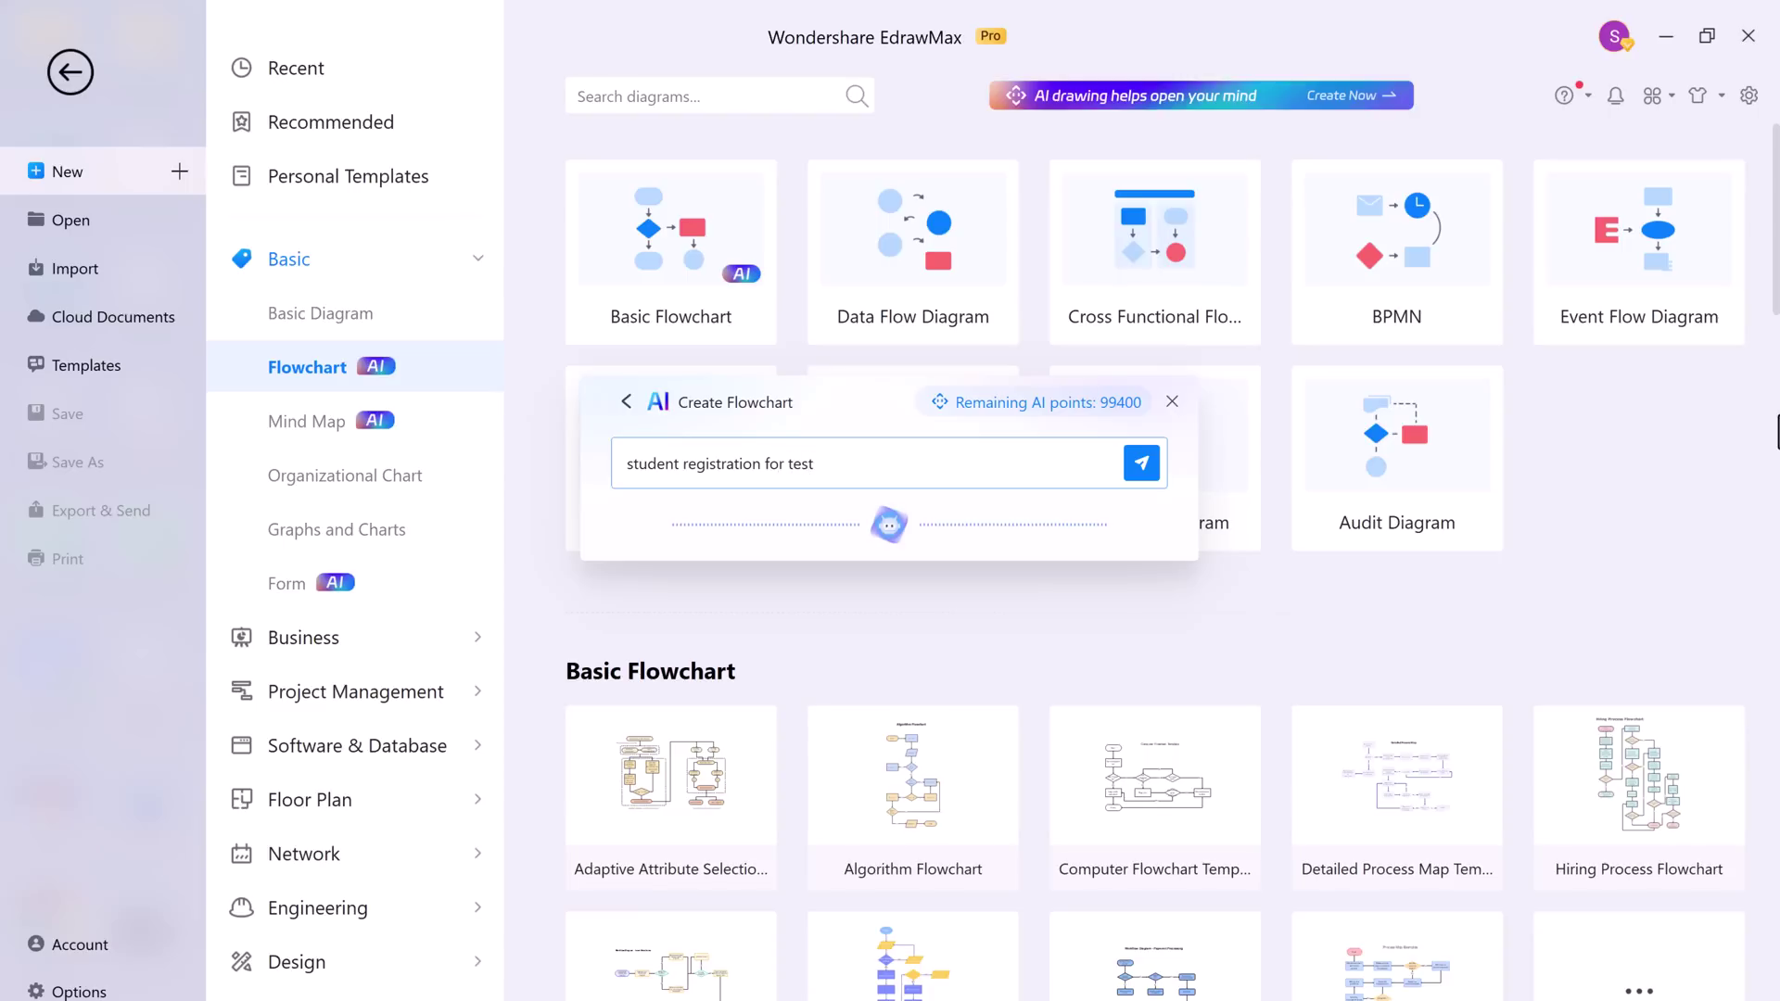
click(1143, 464)
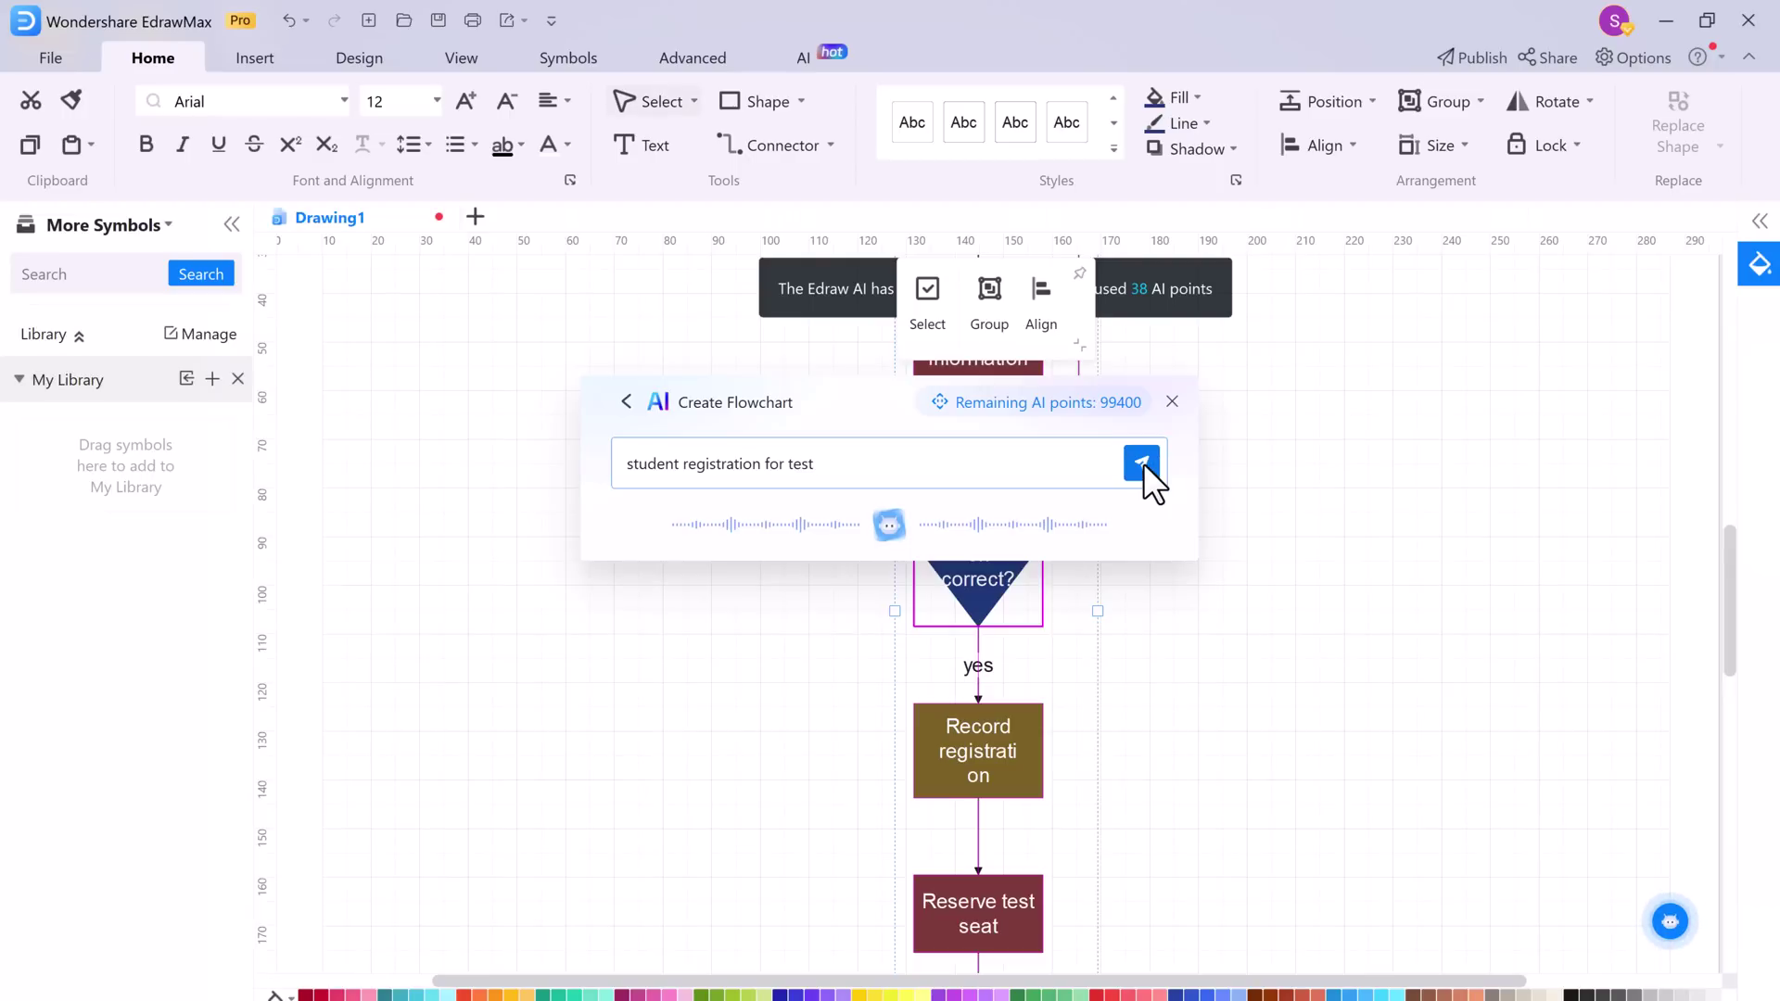
Step: Review the generated registration flowchart, then bring up the Basic Mind Map templates from File
drag(914, 408, 344, 412)
scroll(1238, 514, up, 7)
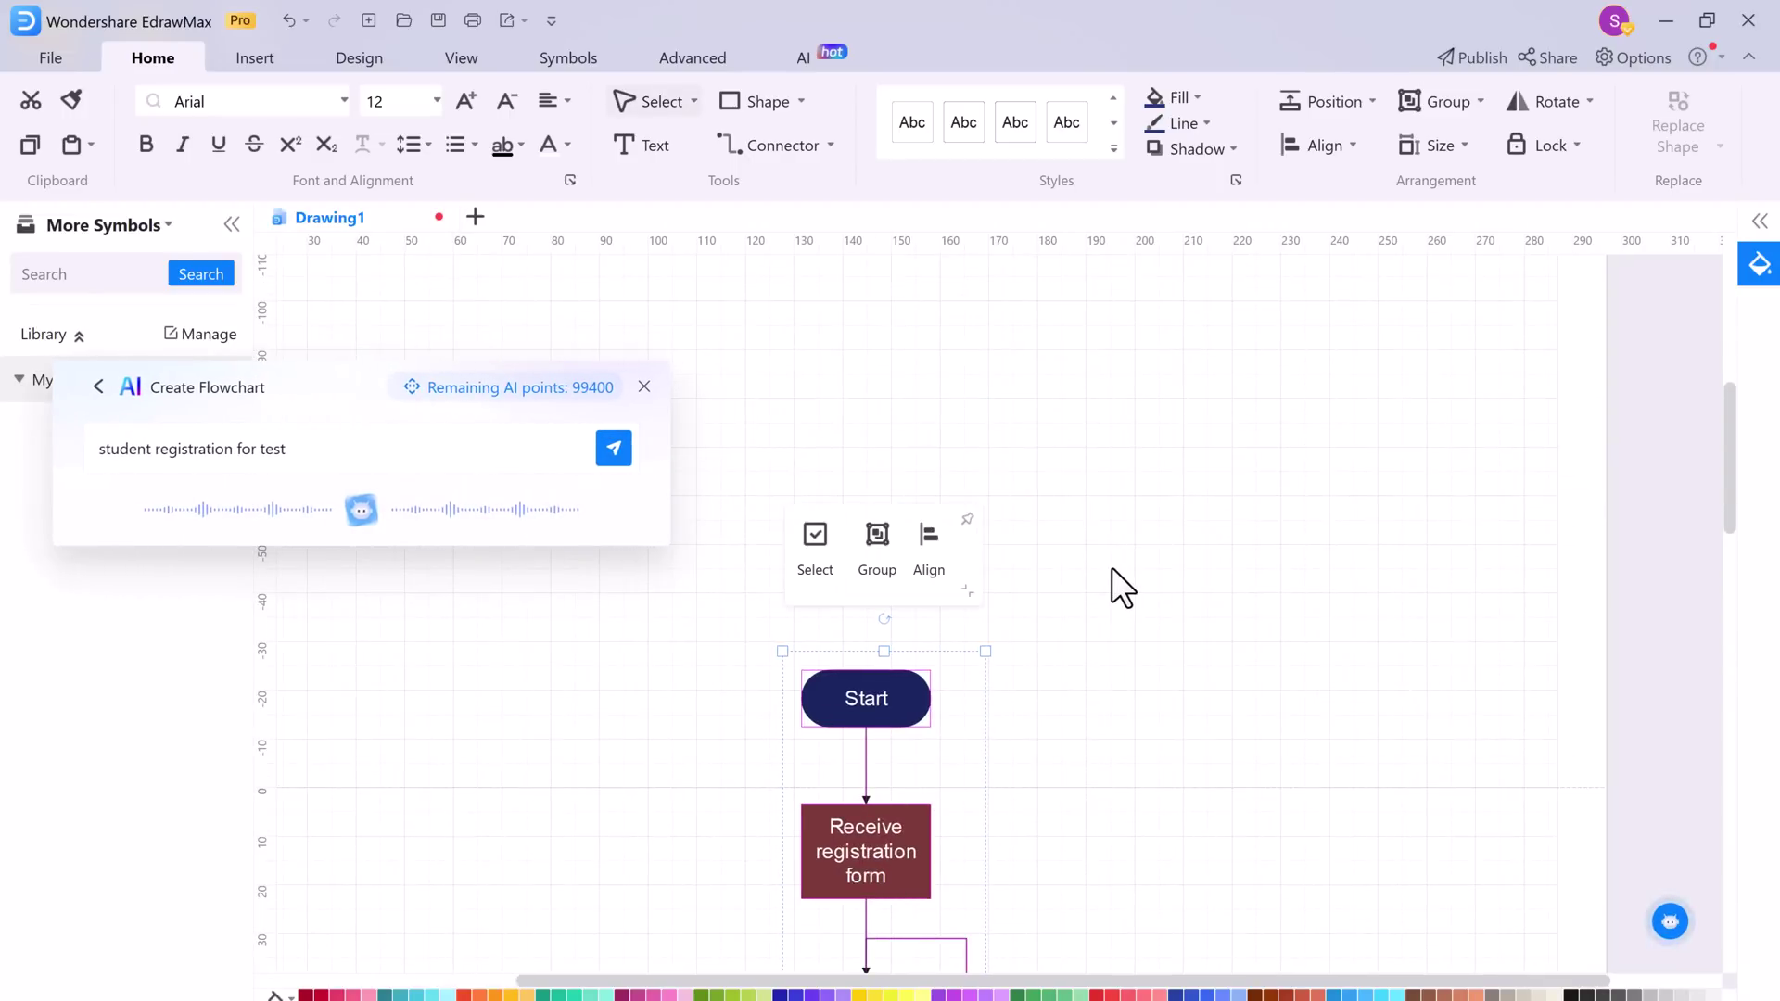
scroll(1110, 587, down, 2)
click(1108, 588)
scroll(1051, 548, down, 4)
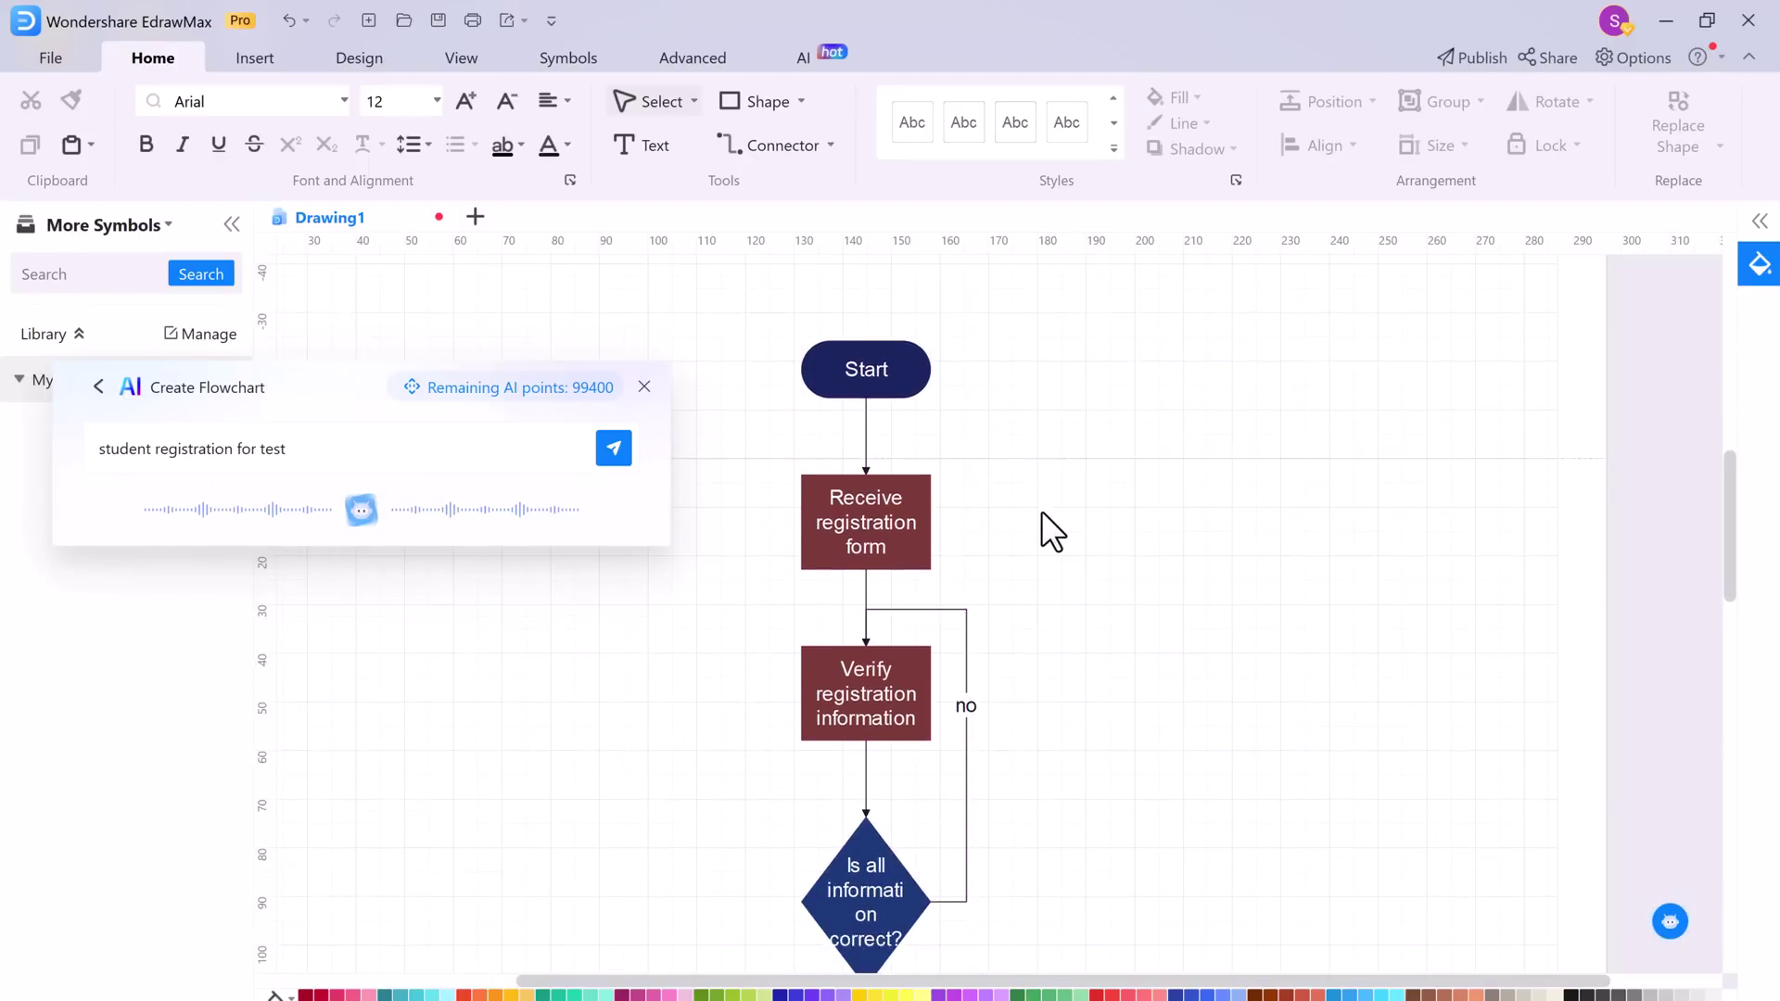
scroll(992, 636, down, 4)
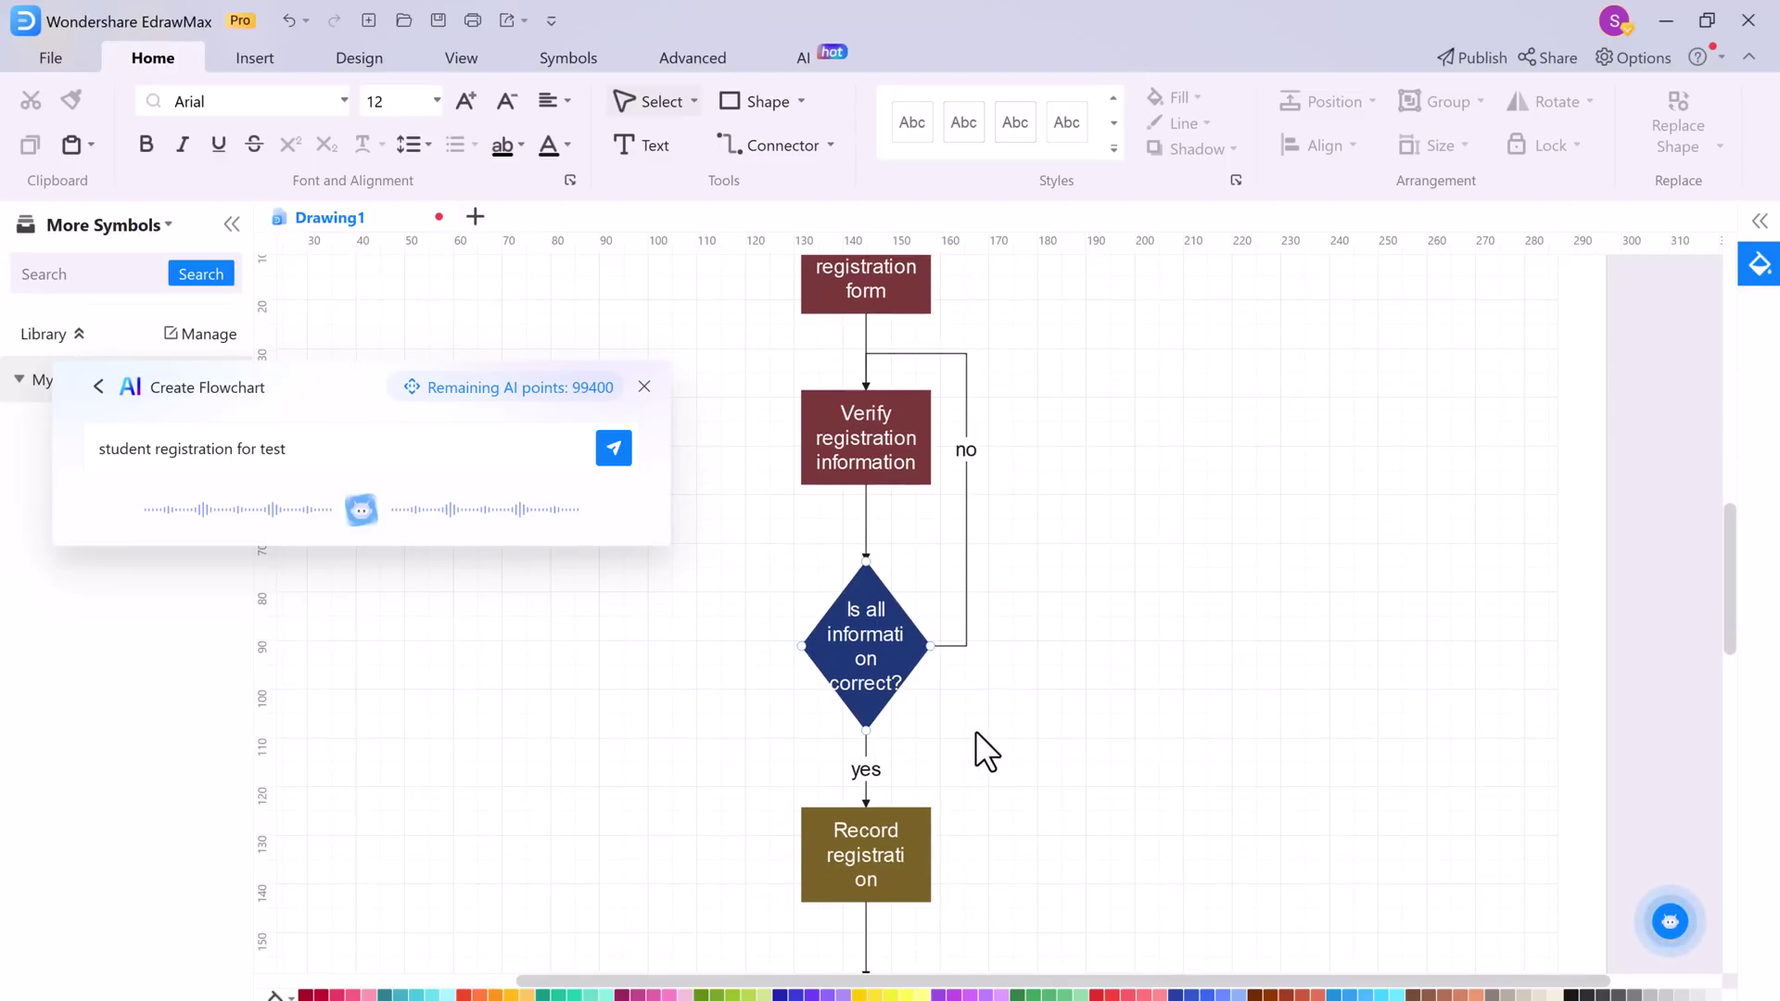
scroll(985, 643, up, 3)
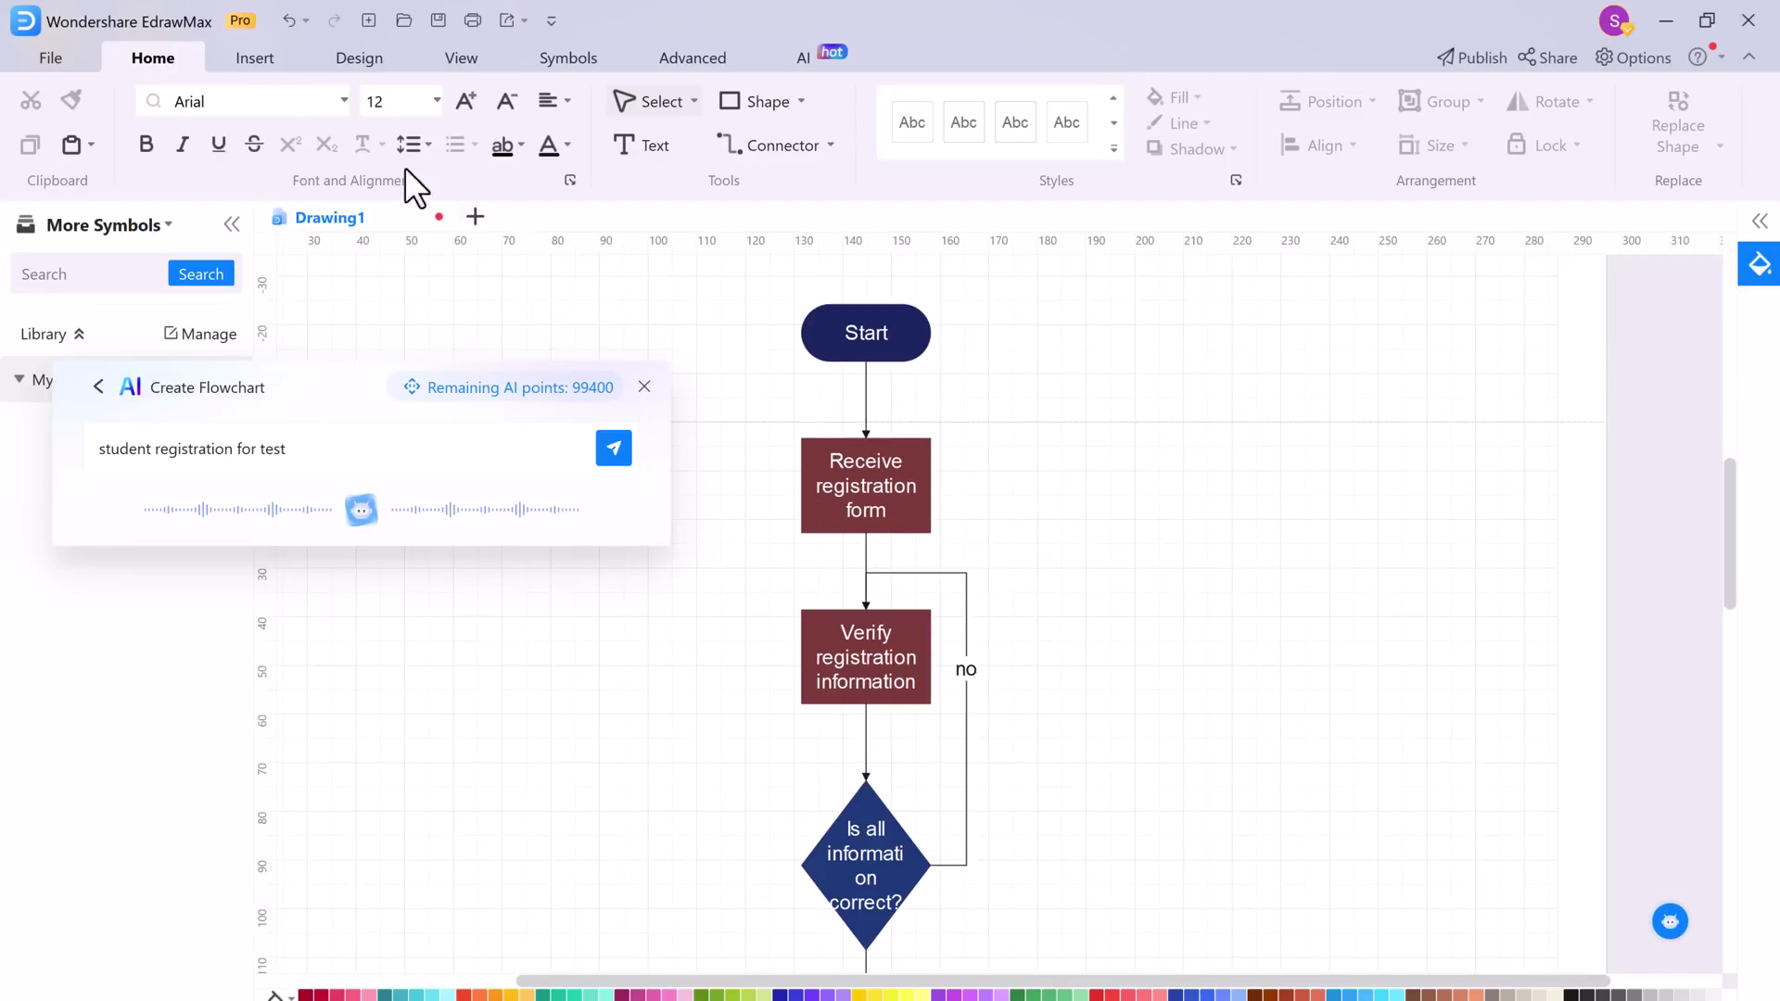
click(51, 57)
click(309, 421)
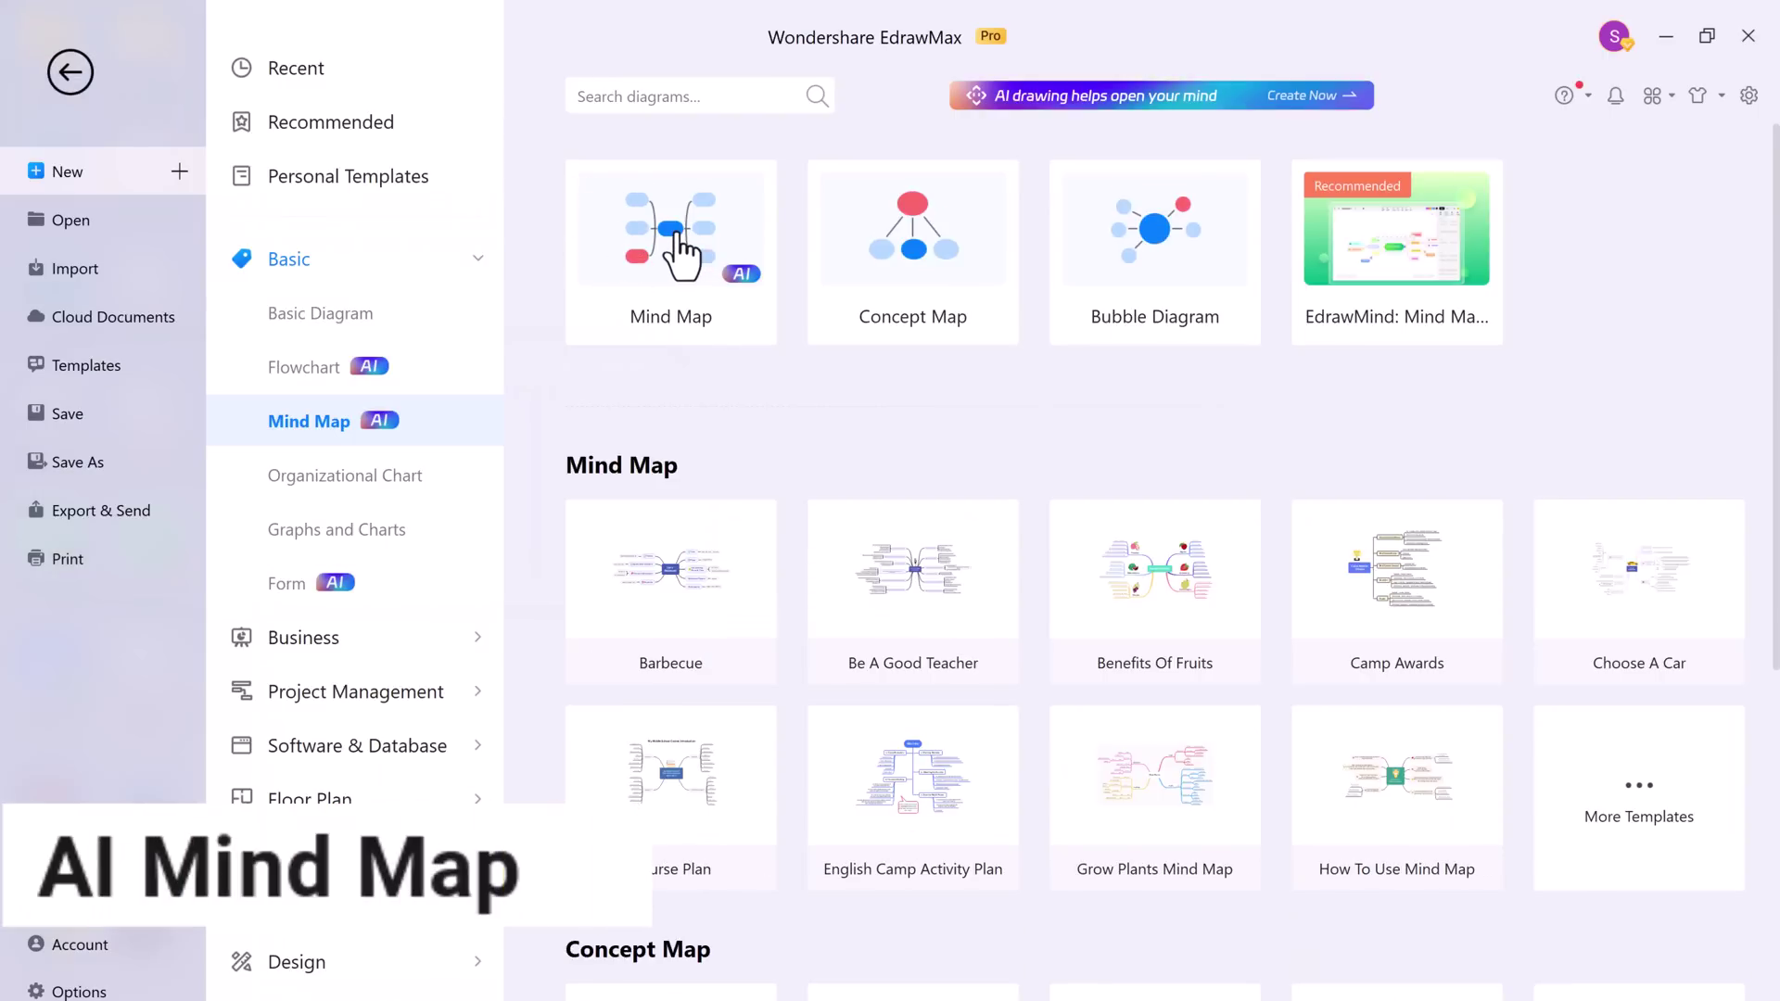
Step: Create a default mind map titled 'How to choose a car' and let AI continue expanding it
mouse_move(680, 262)
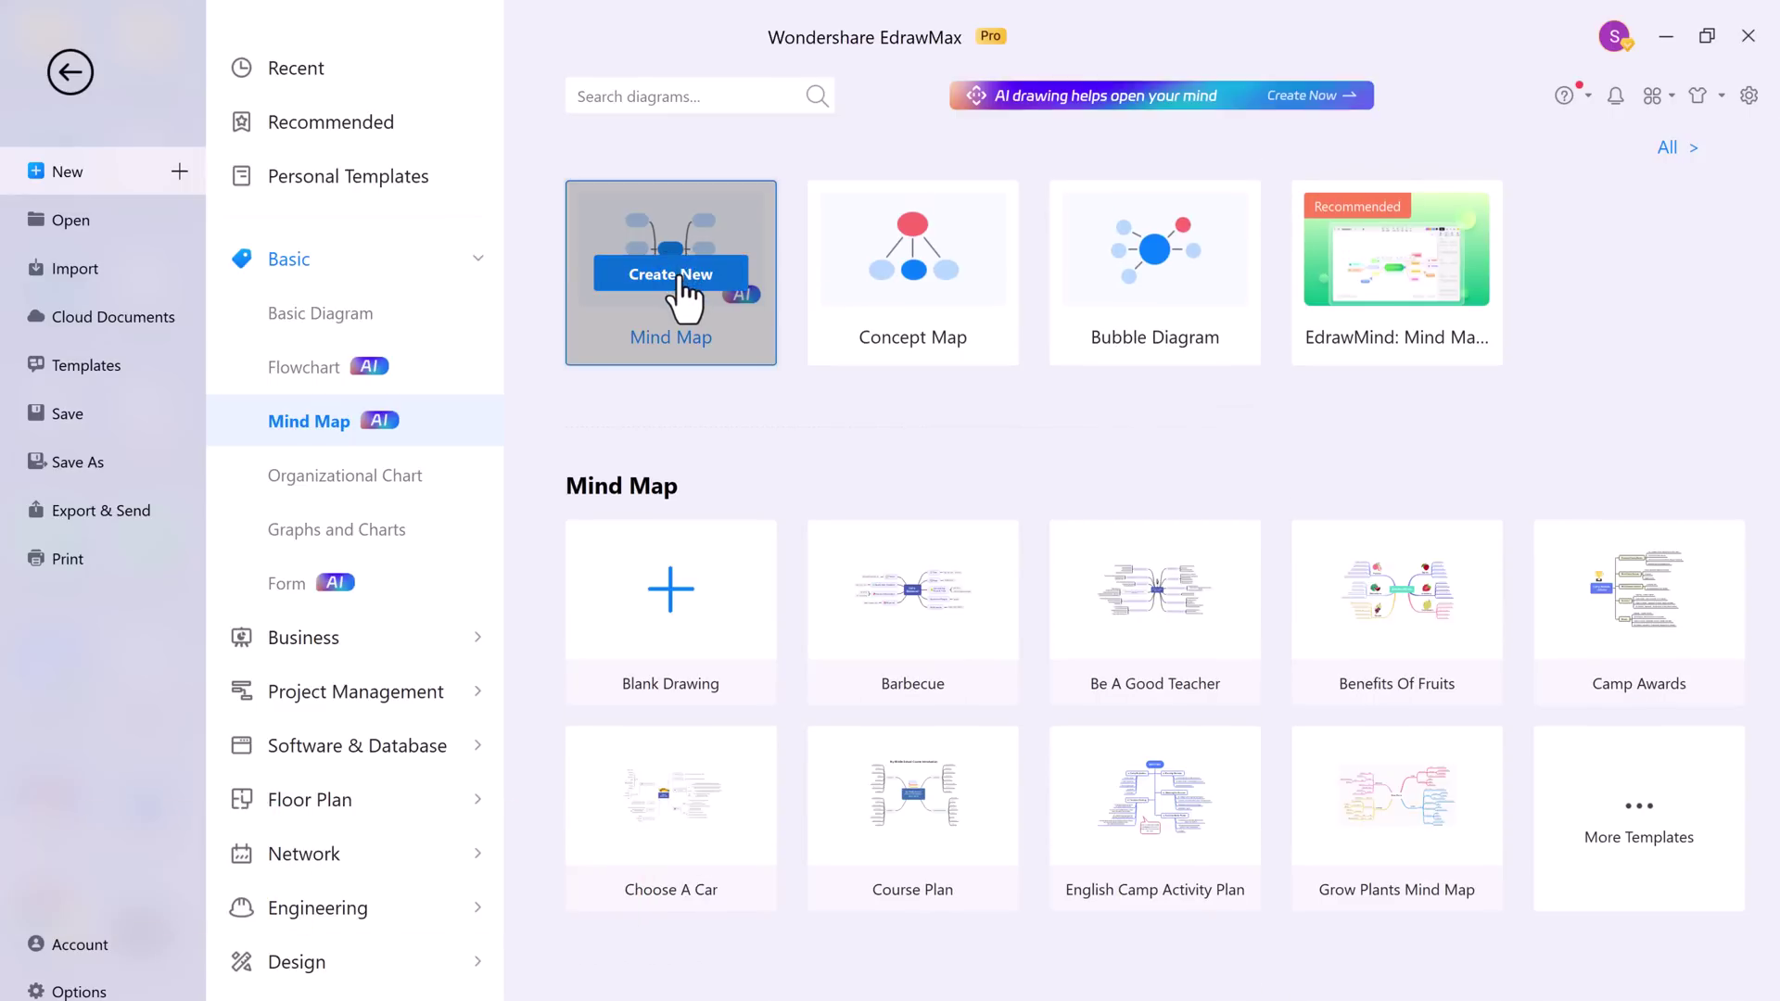
click(680, 275)
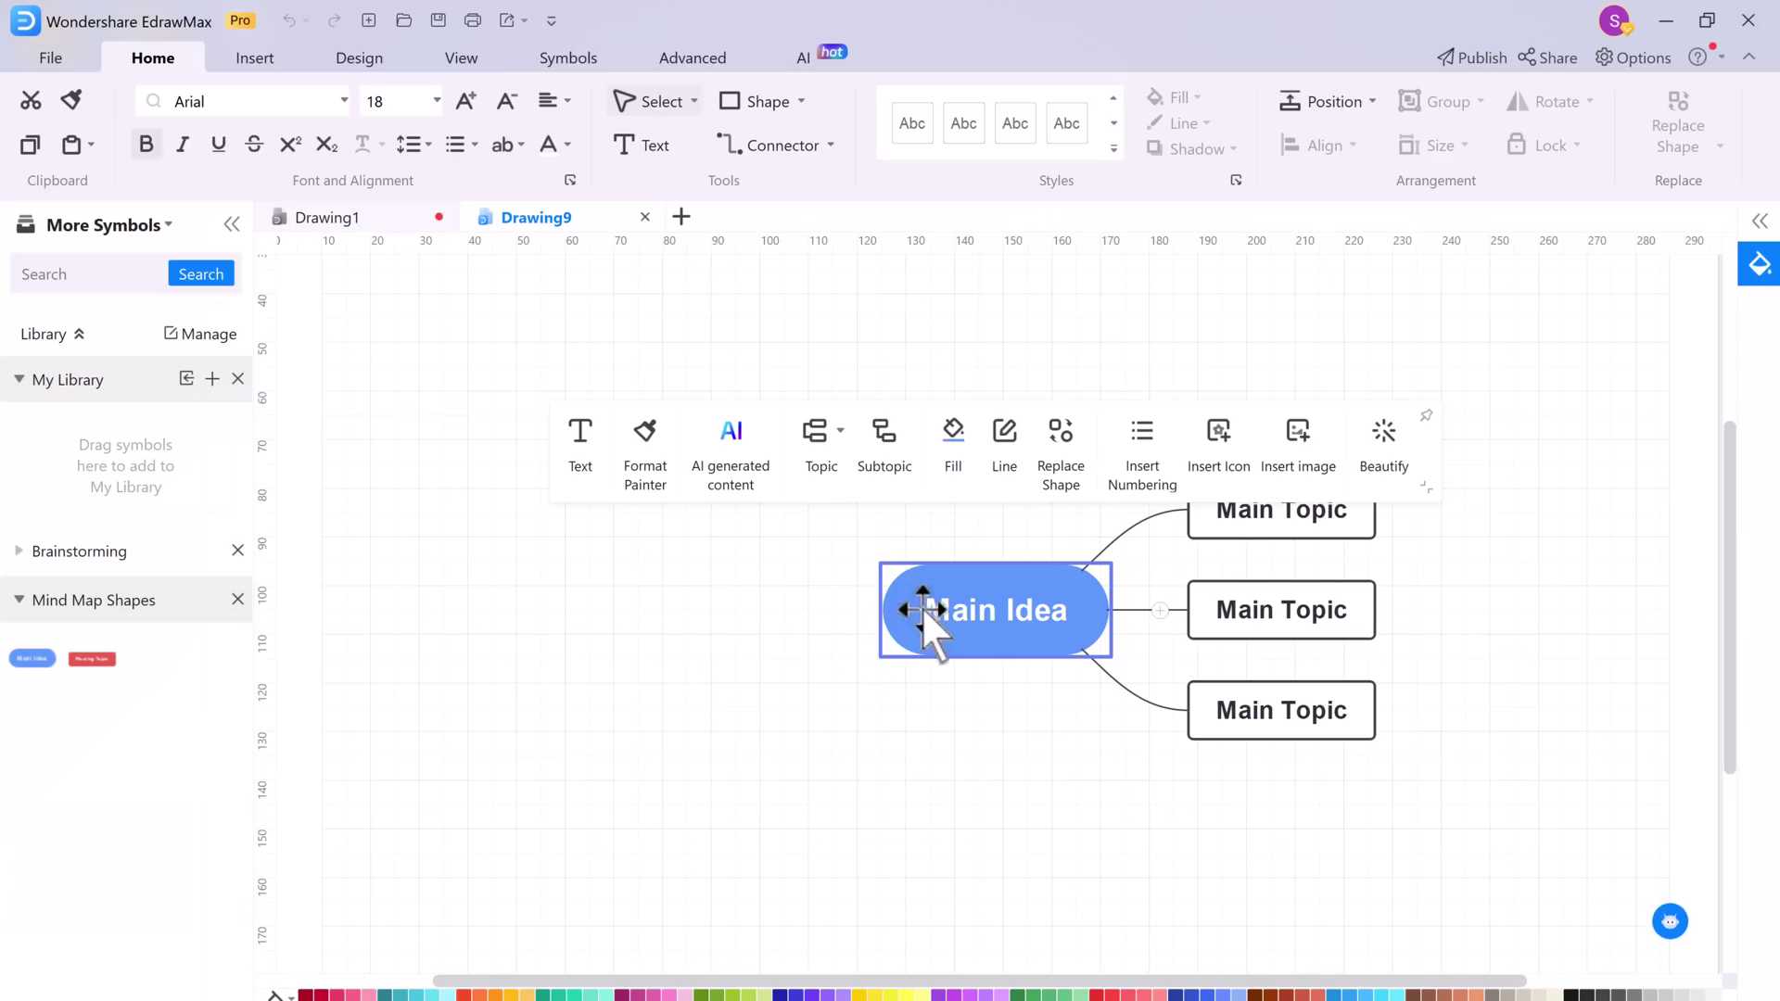
double_click(958, 612)
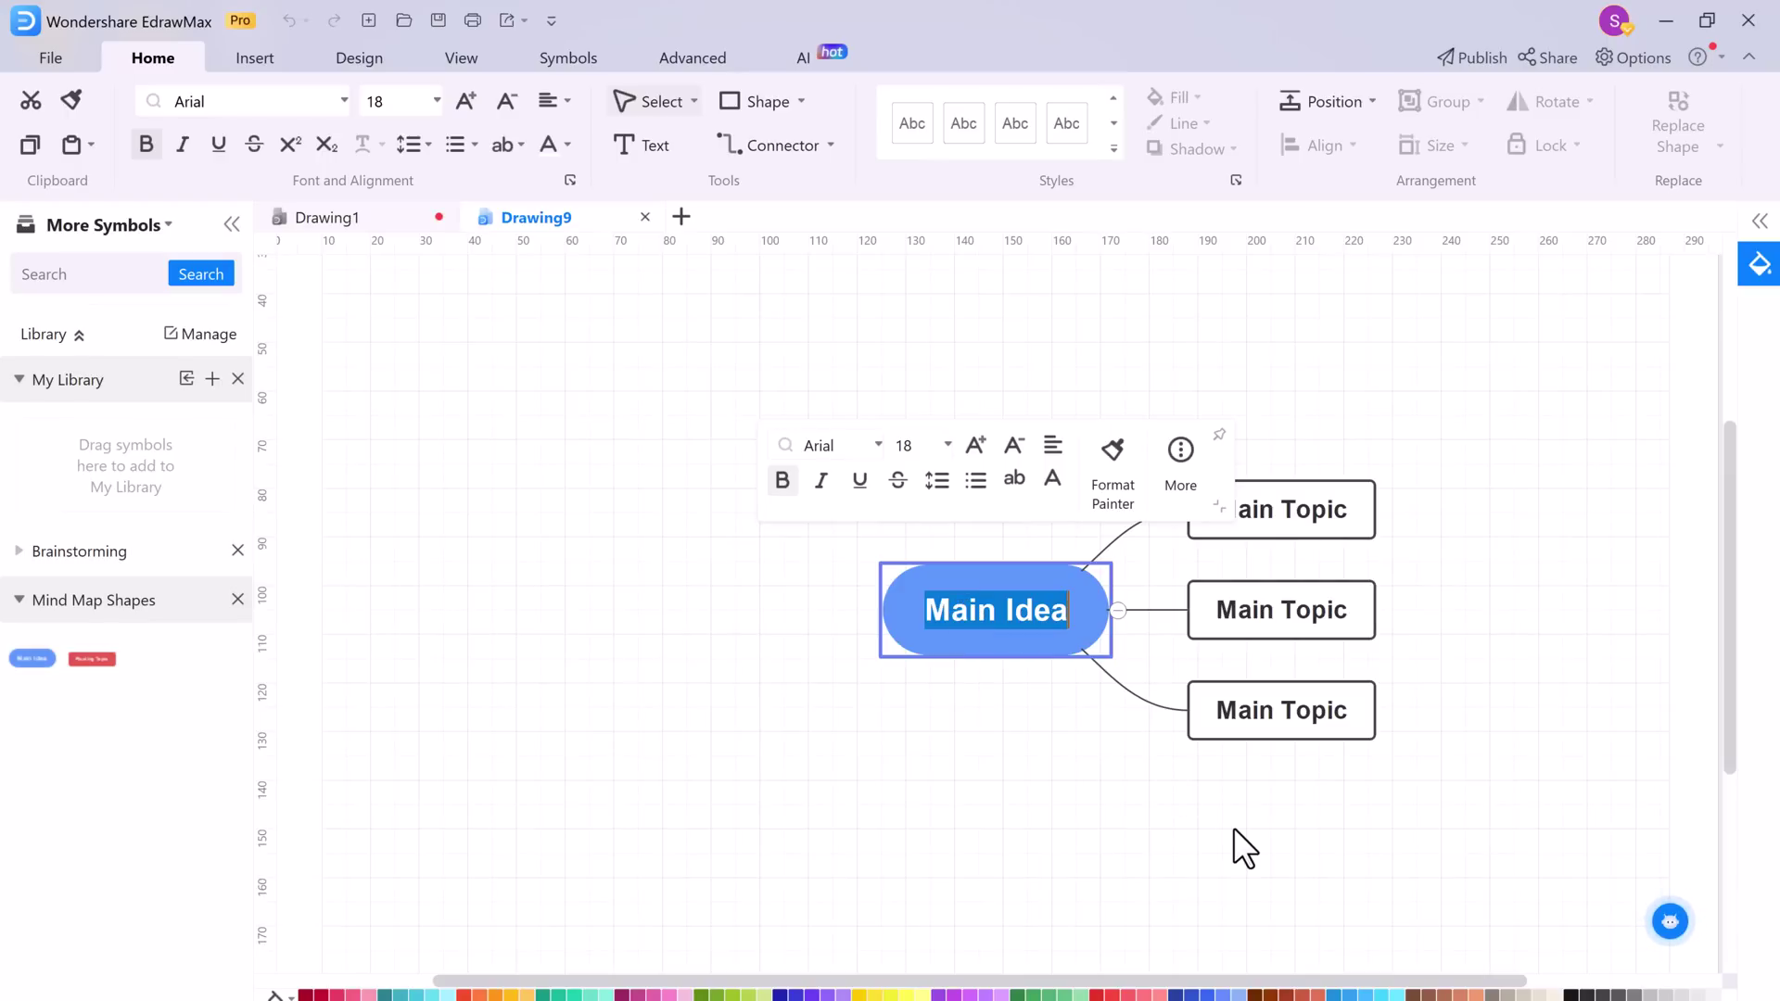
text(How )
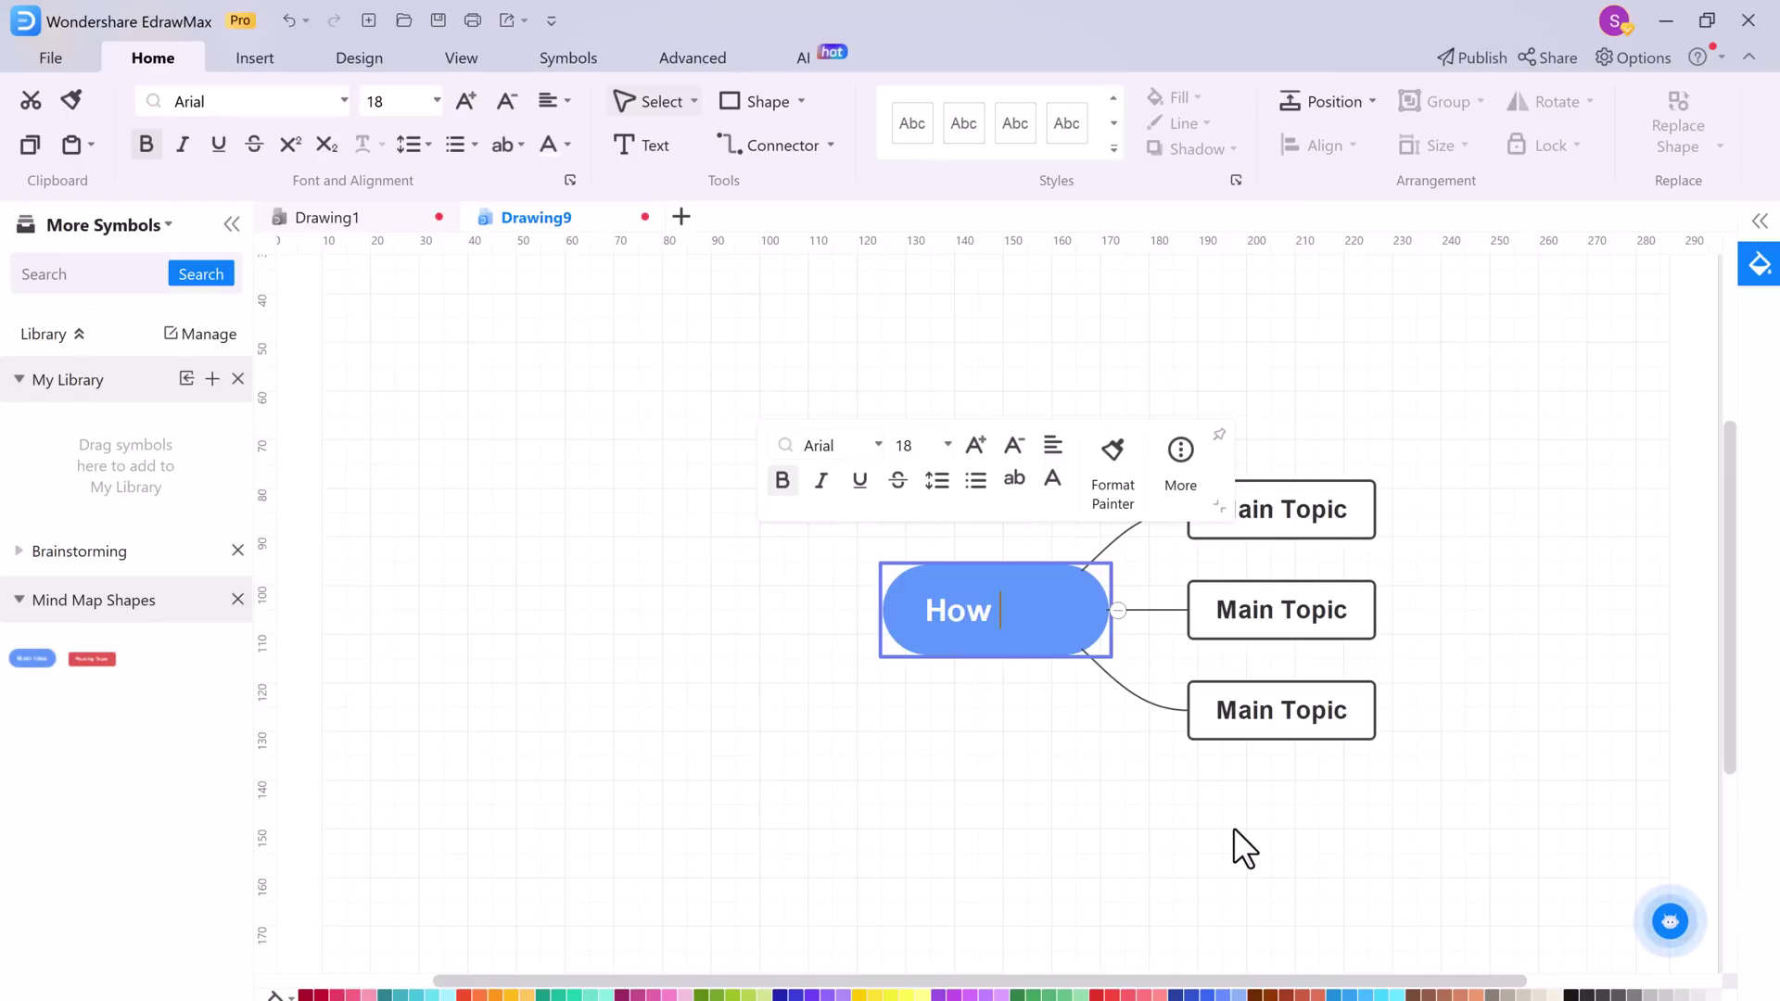
text(to choose a )
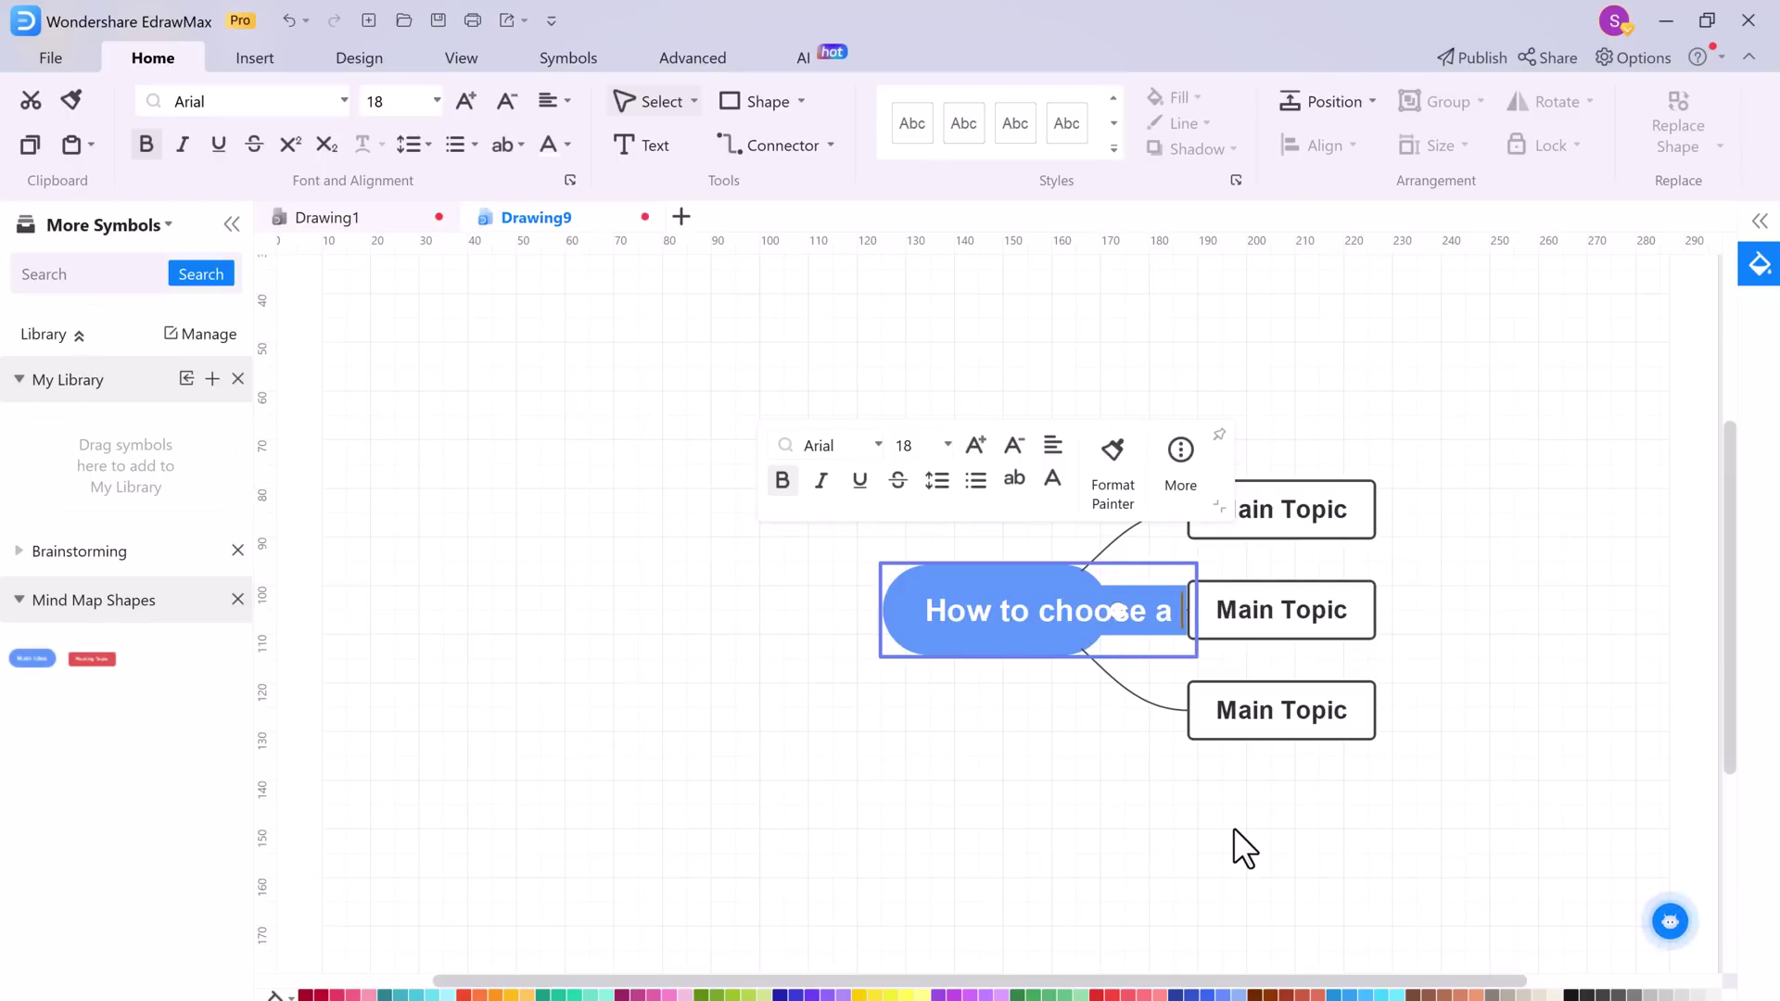
text(car)
key(Escape)
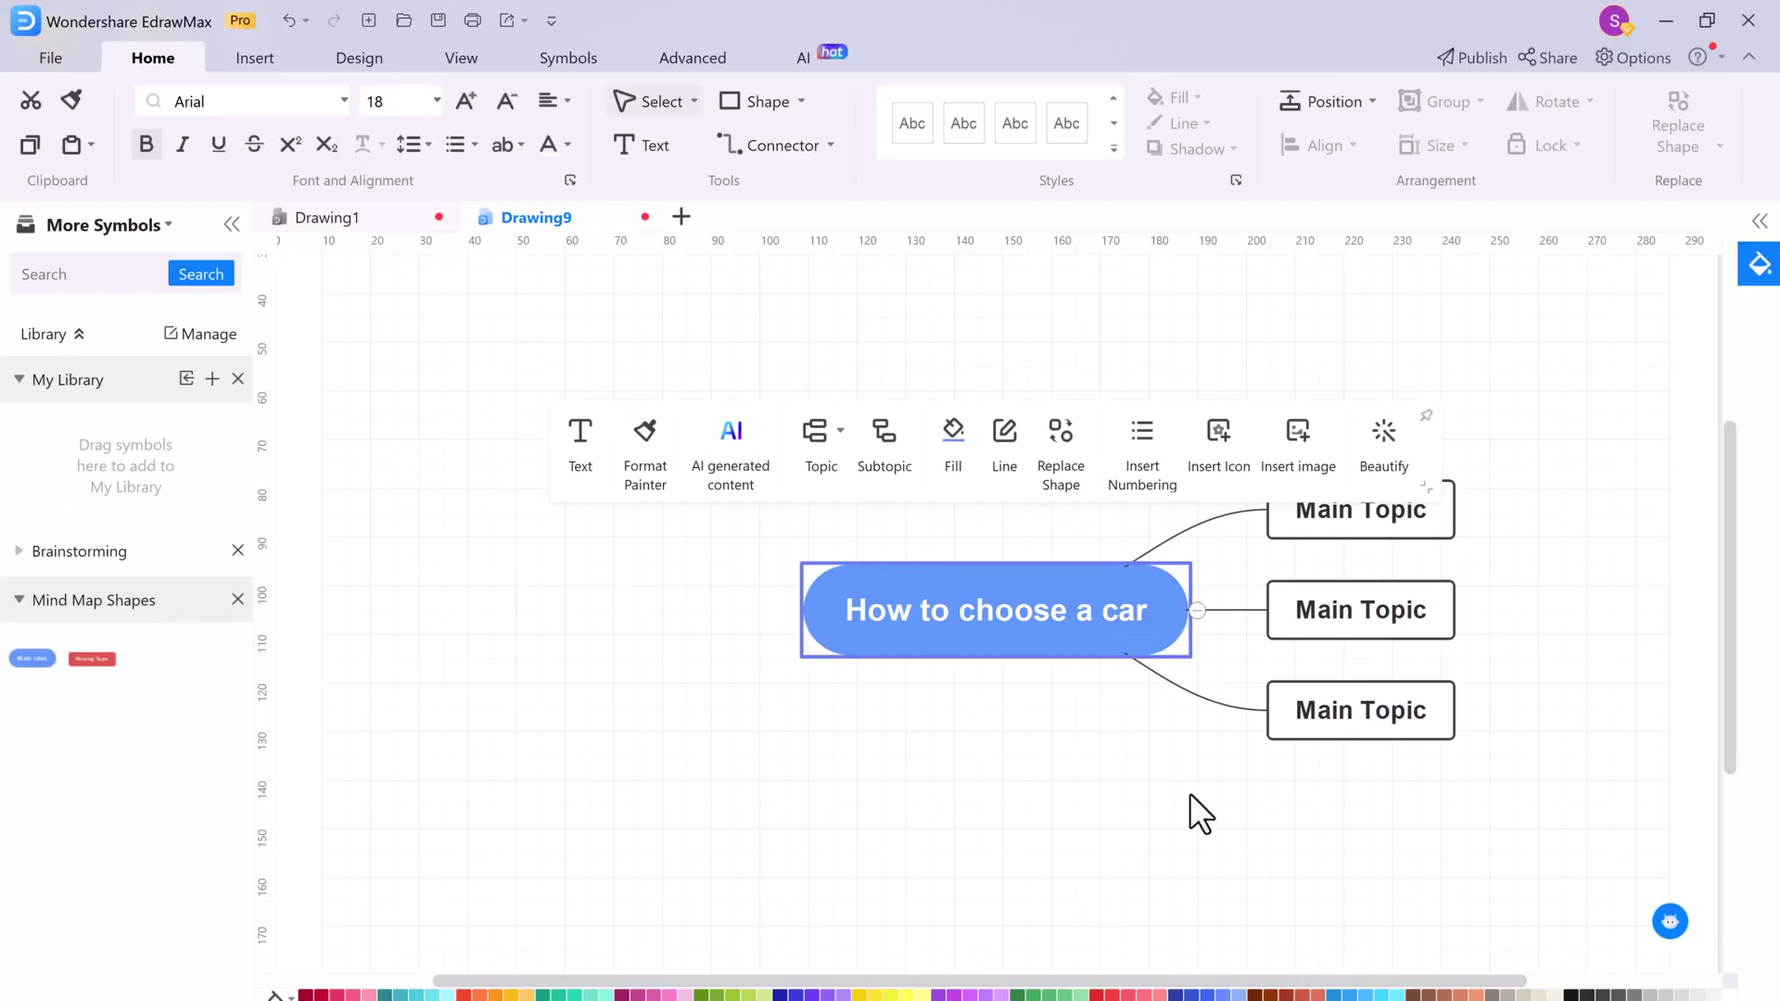
click(742, 443)
click(823, 541)
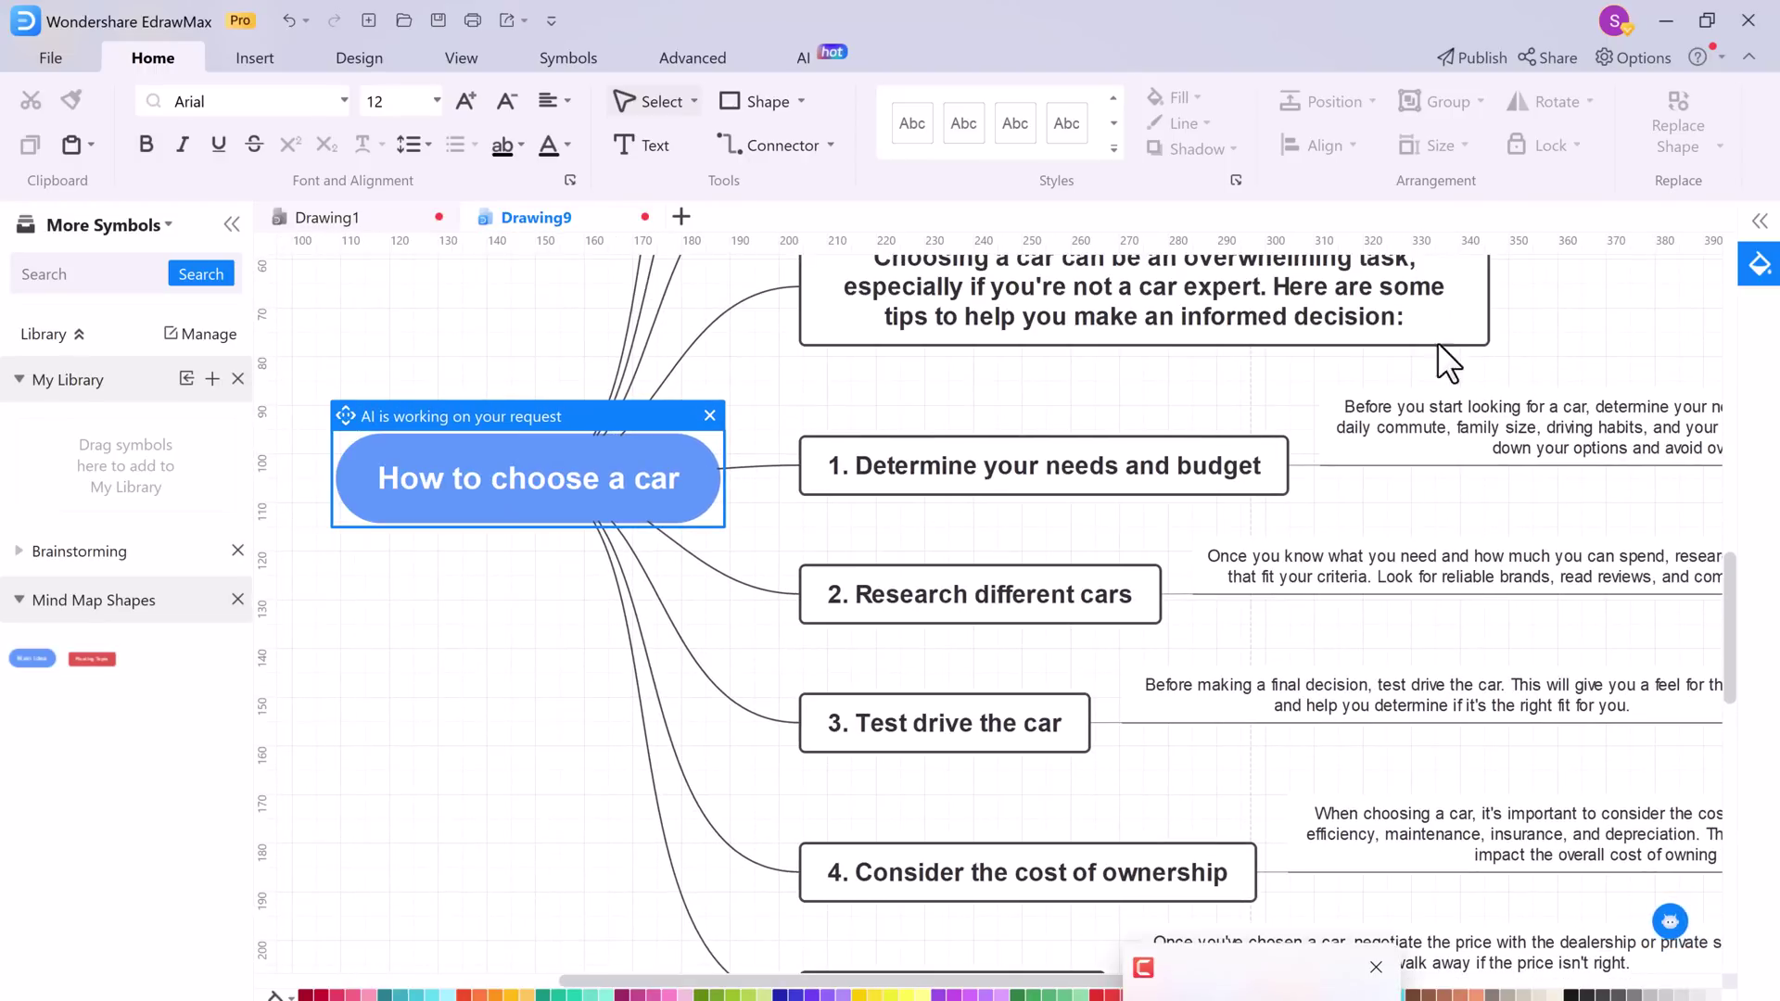
Step: Use AI to shorten the note under '1. Determine your needs and budget'
click(970, 308)
mouse_move(1144, 452)
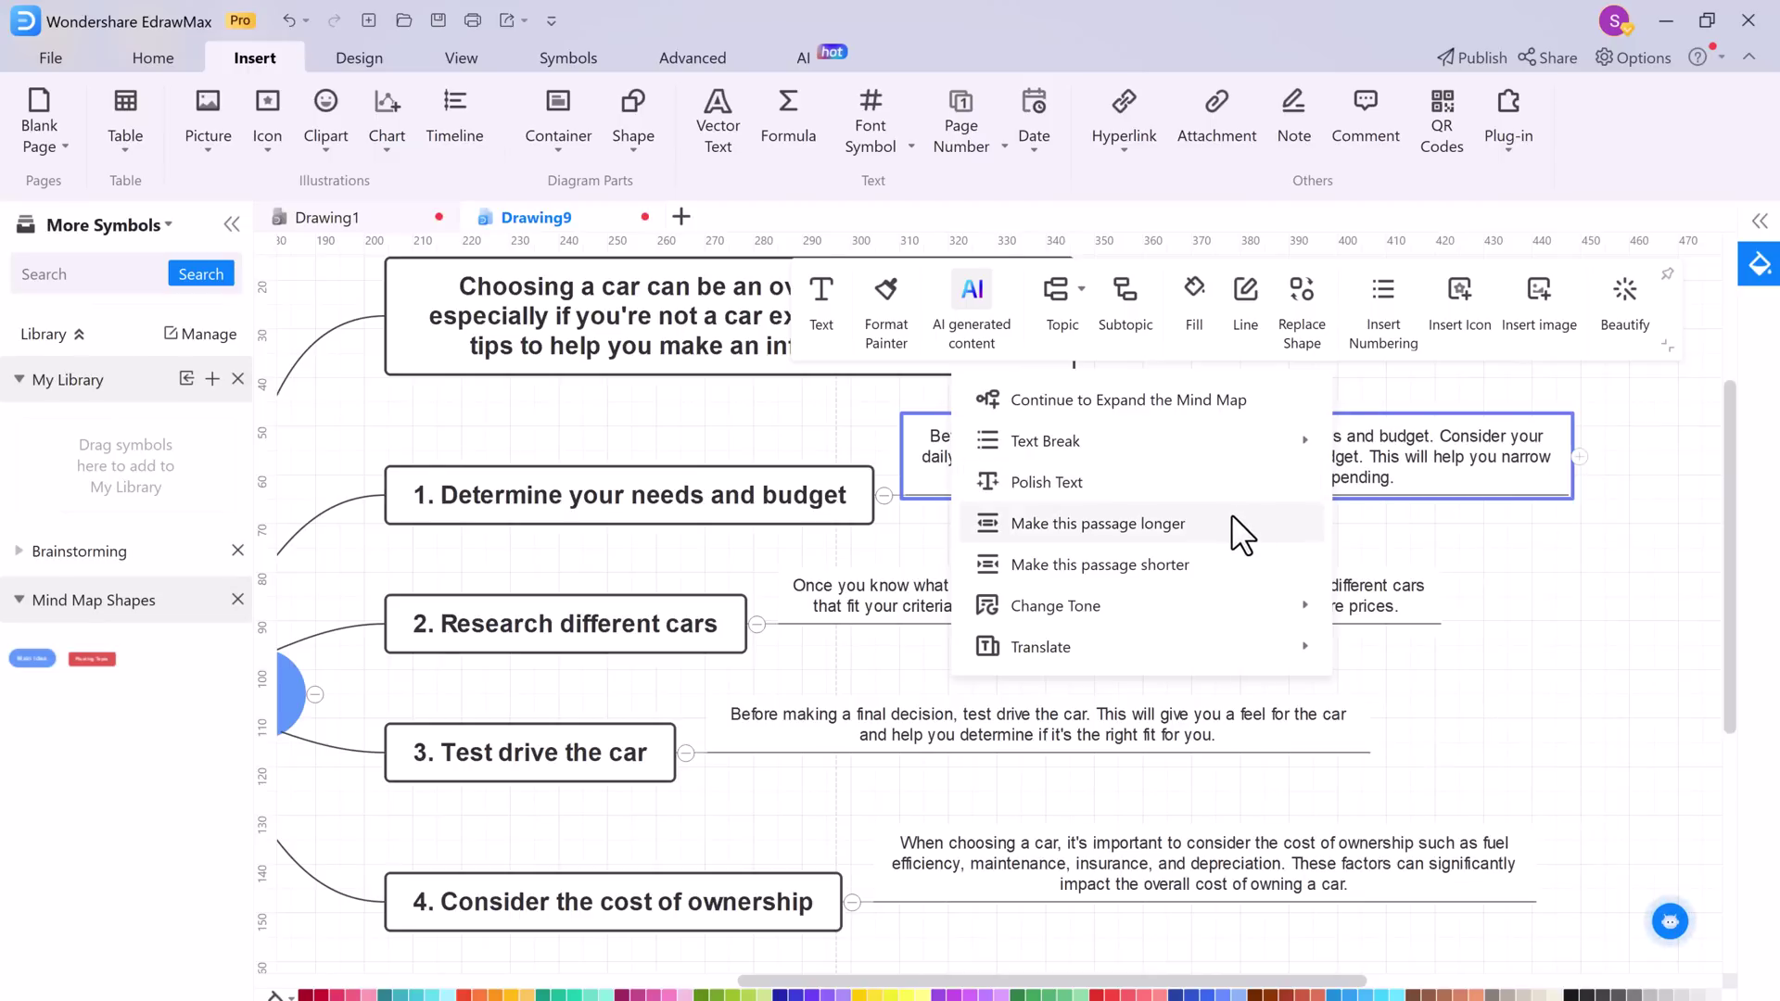
click(1199, 565)
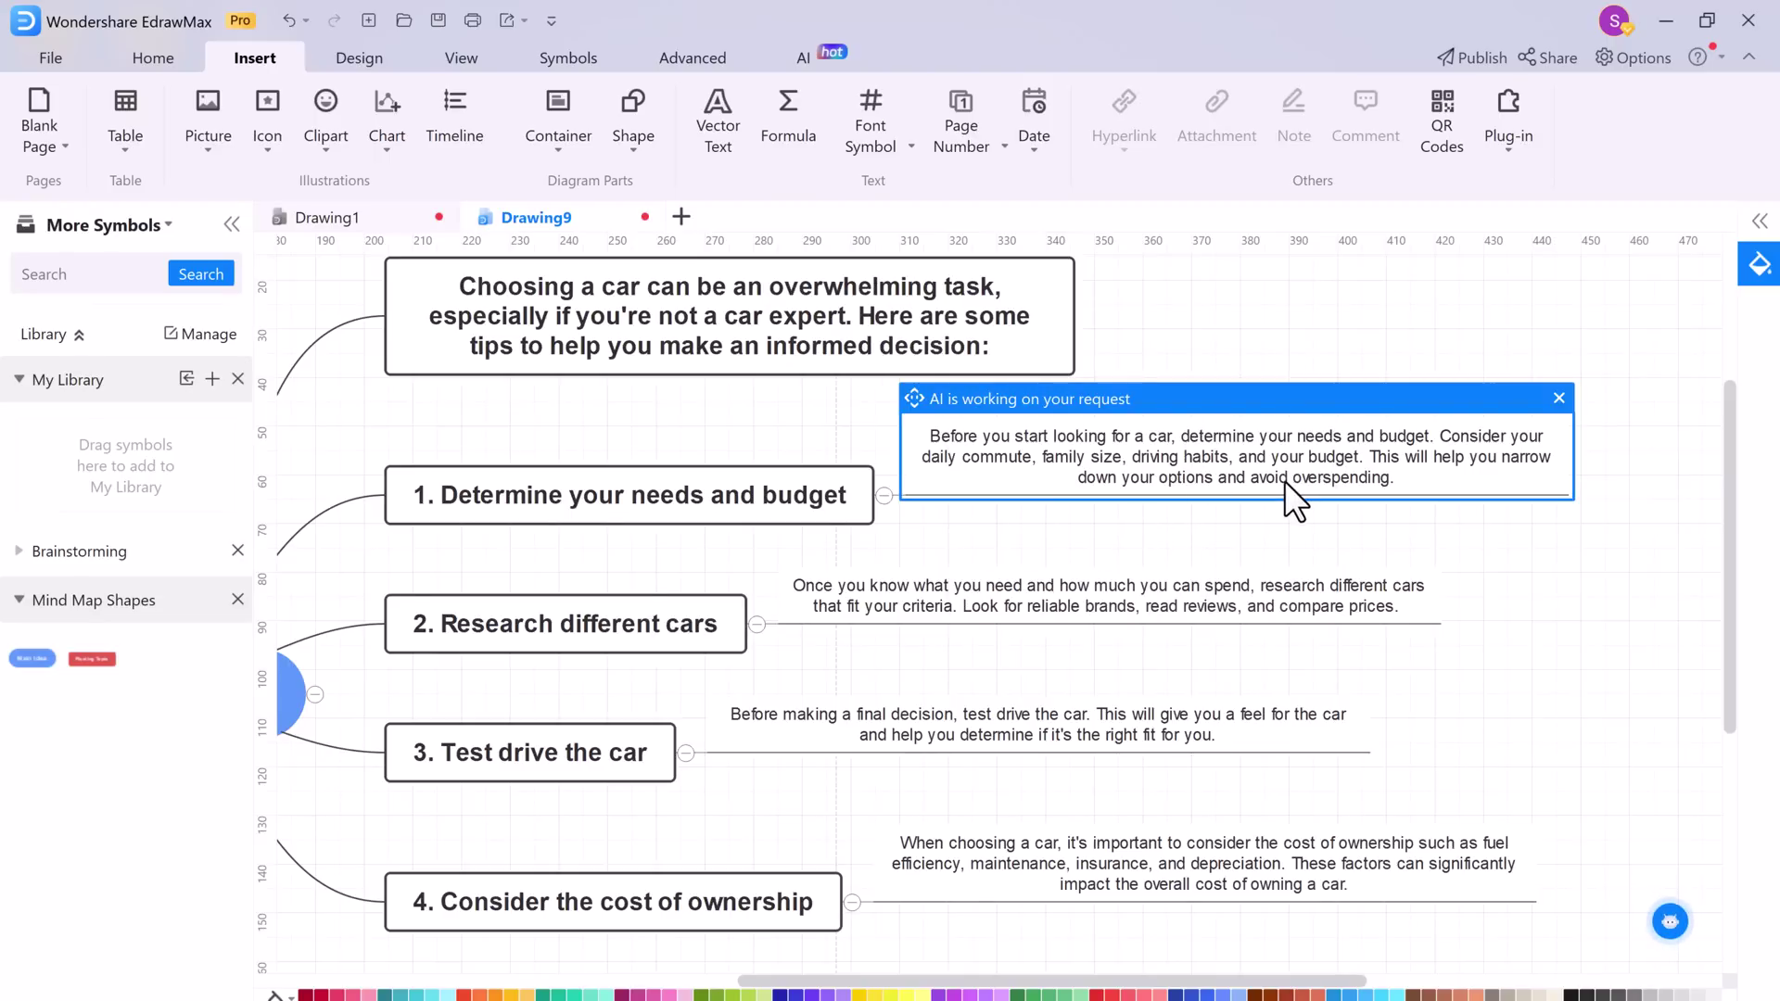
Step: Translate that shortened note into Français with AI
click(967, 295)
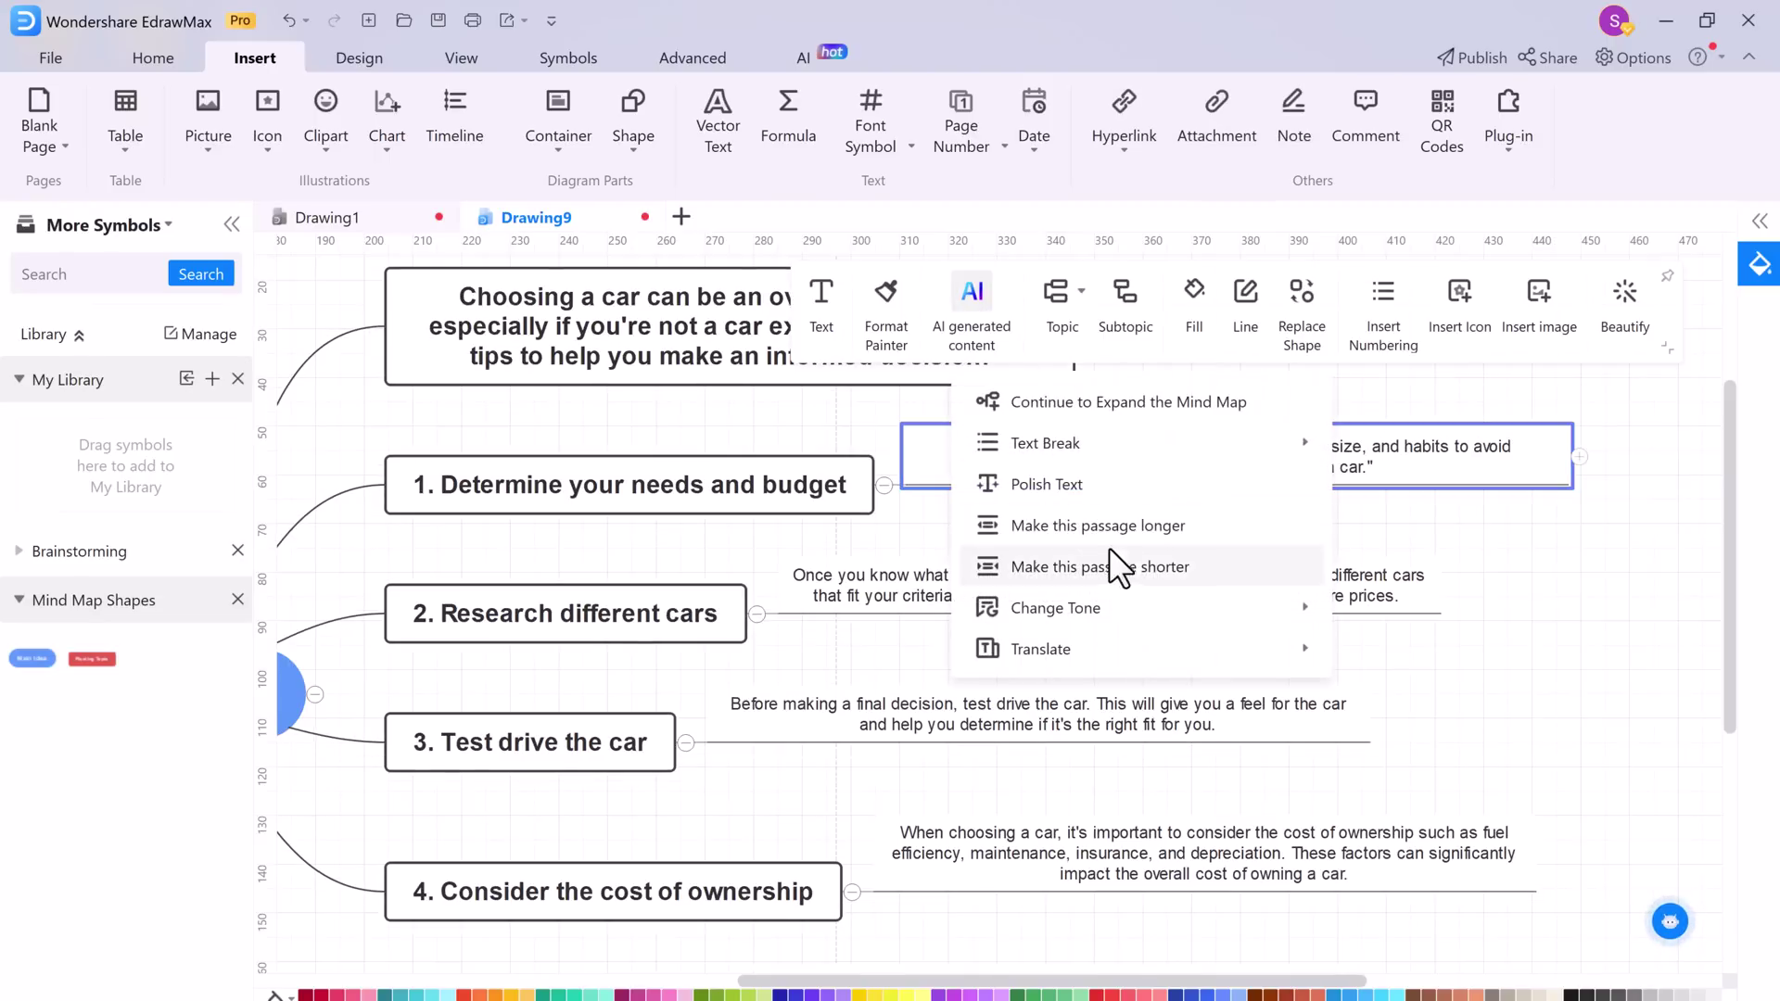
mouse_move(1307, 610)
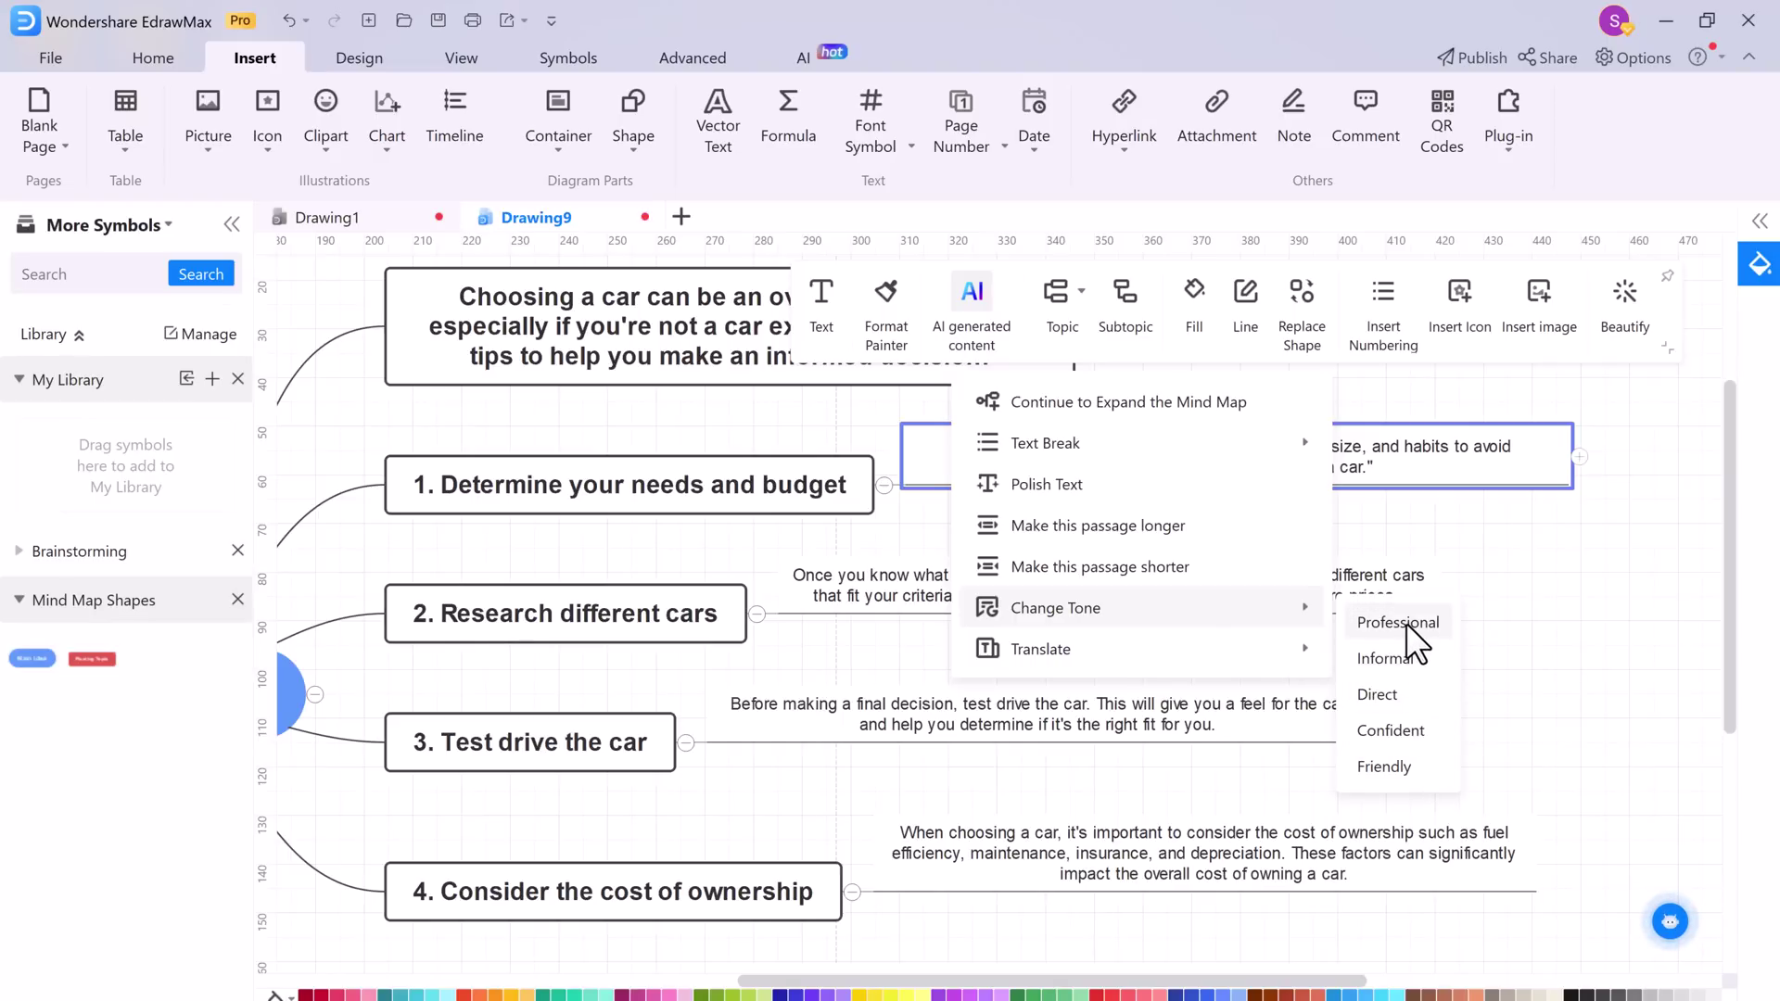
mouse_move(1286, 651)
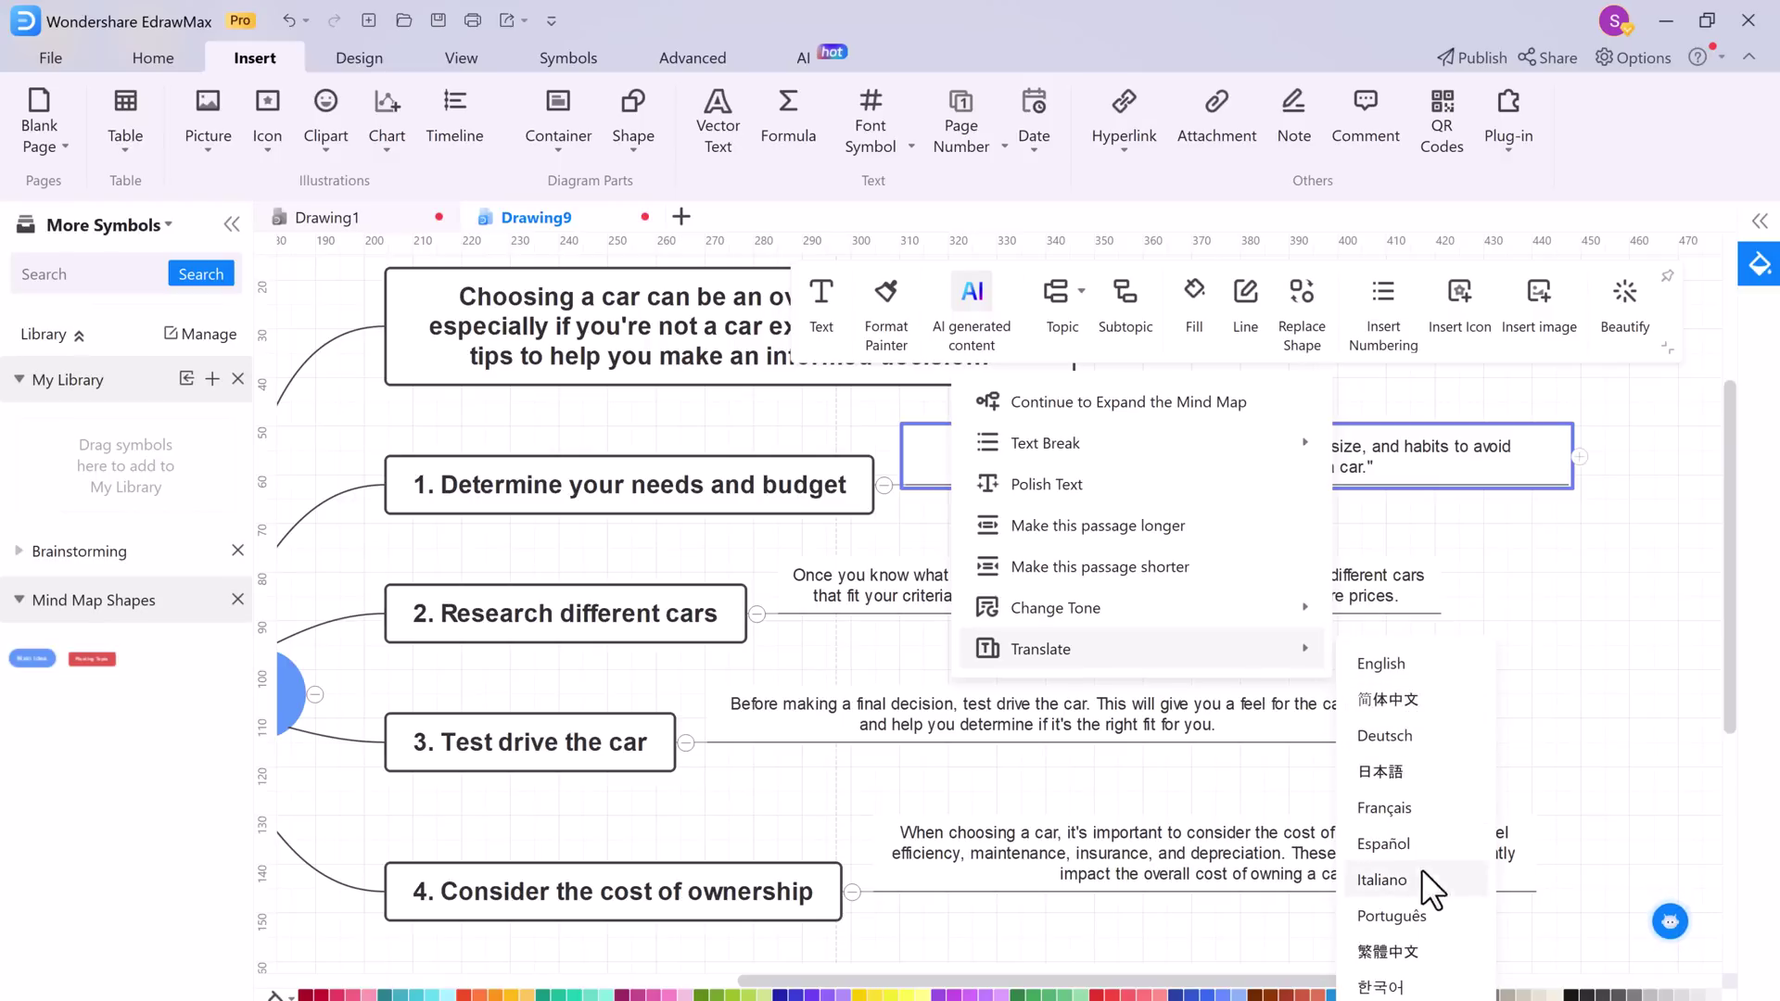
click(1383, 808)
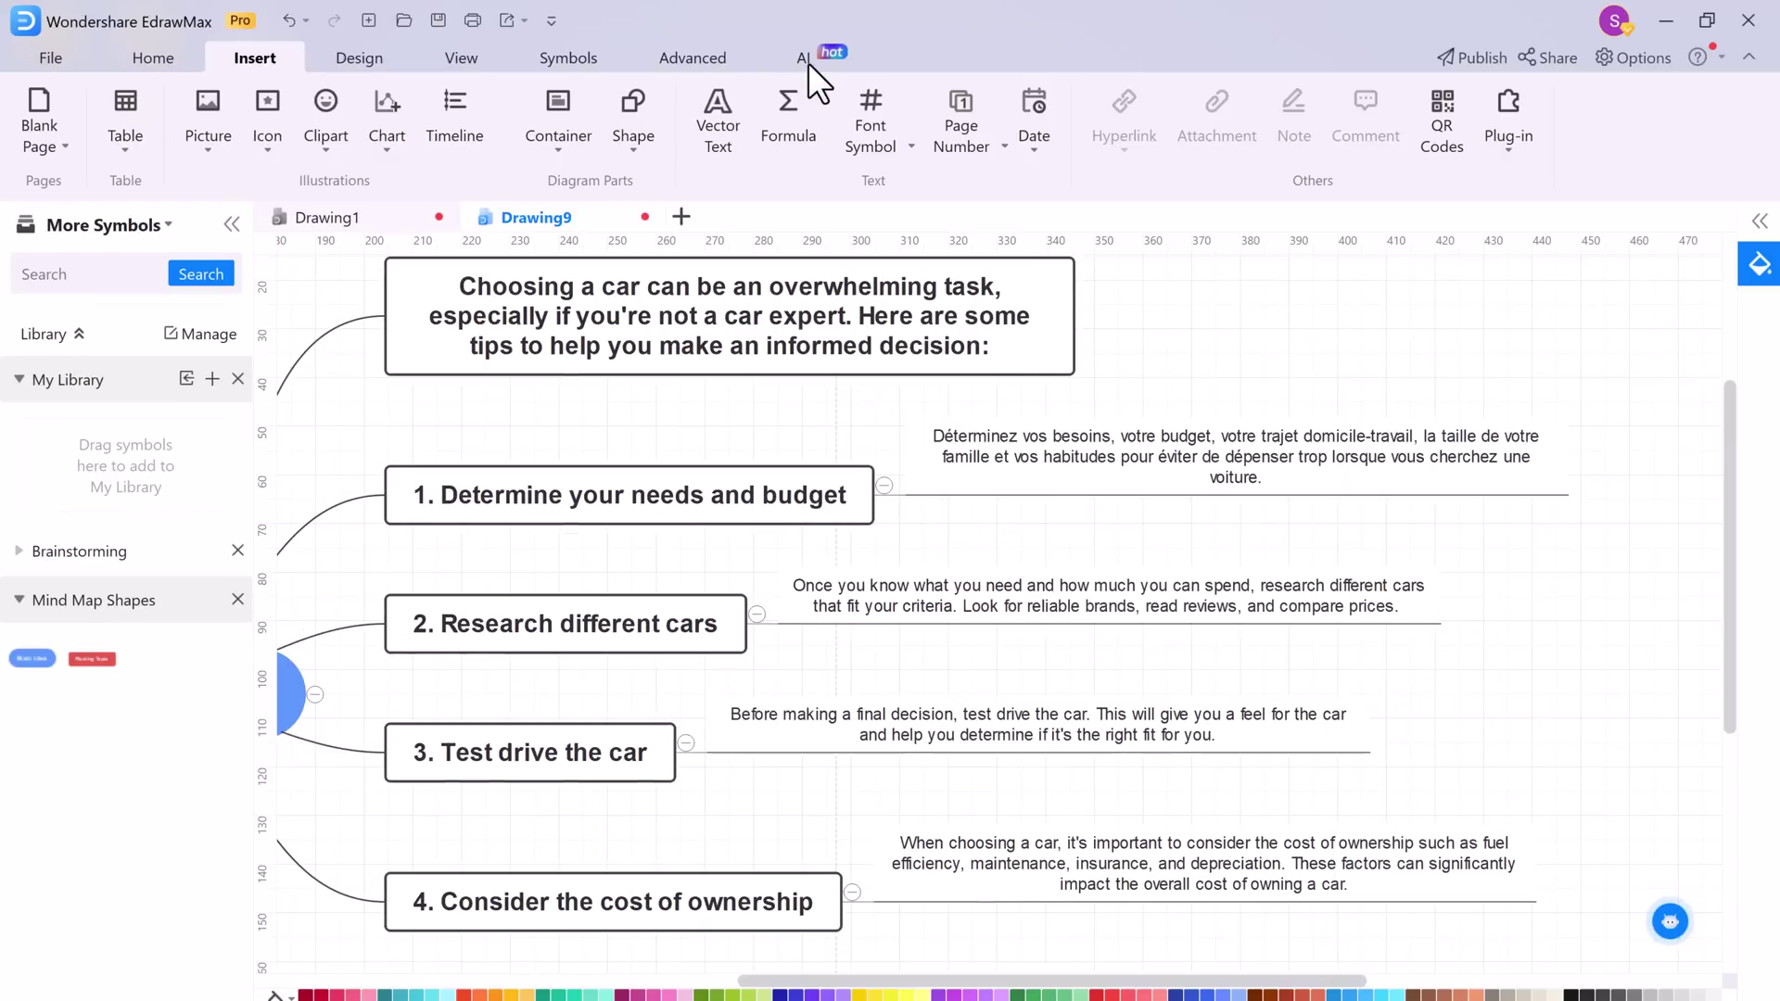
click(809, 63)
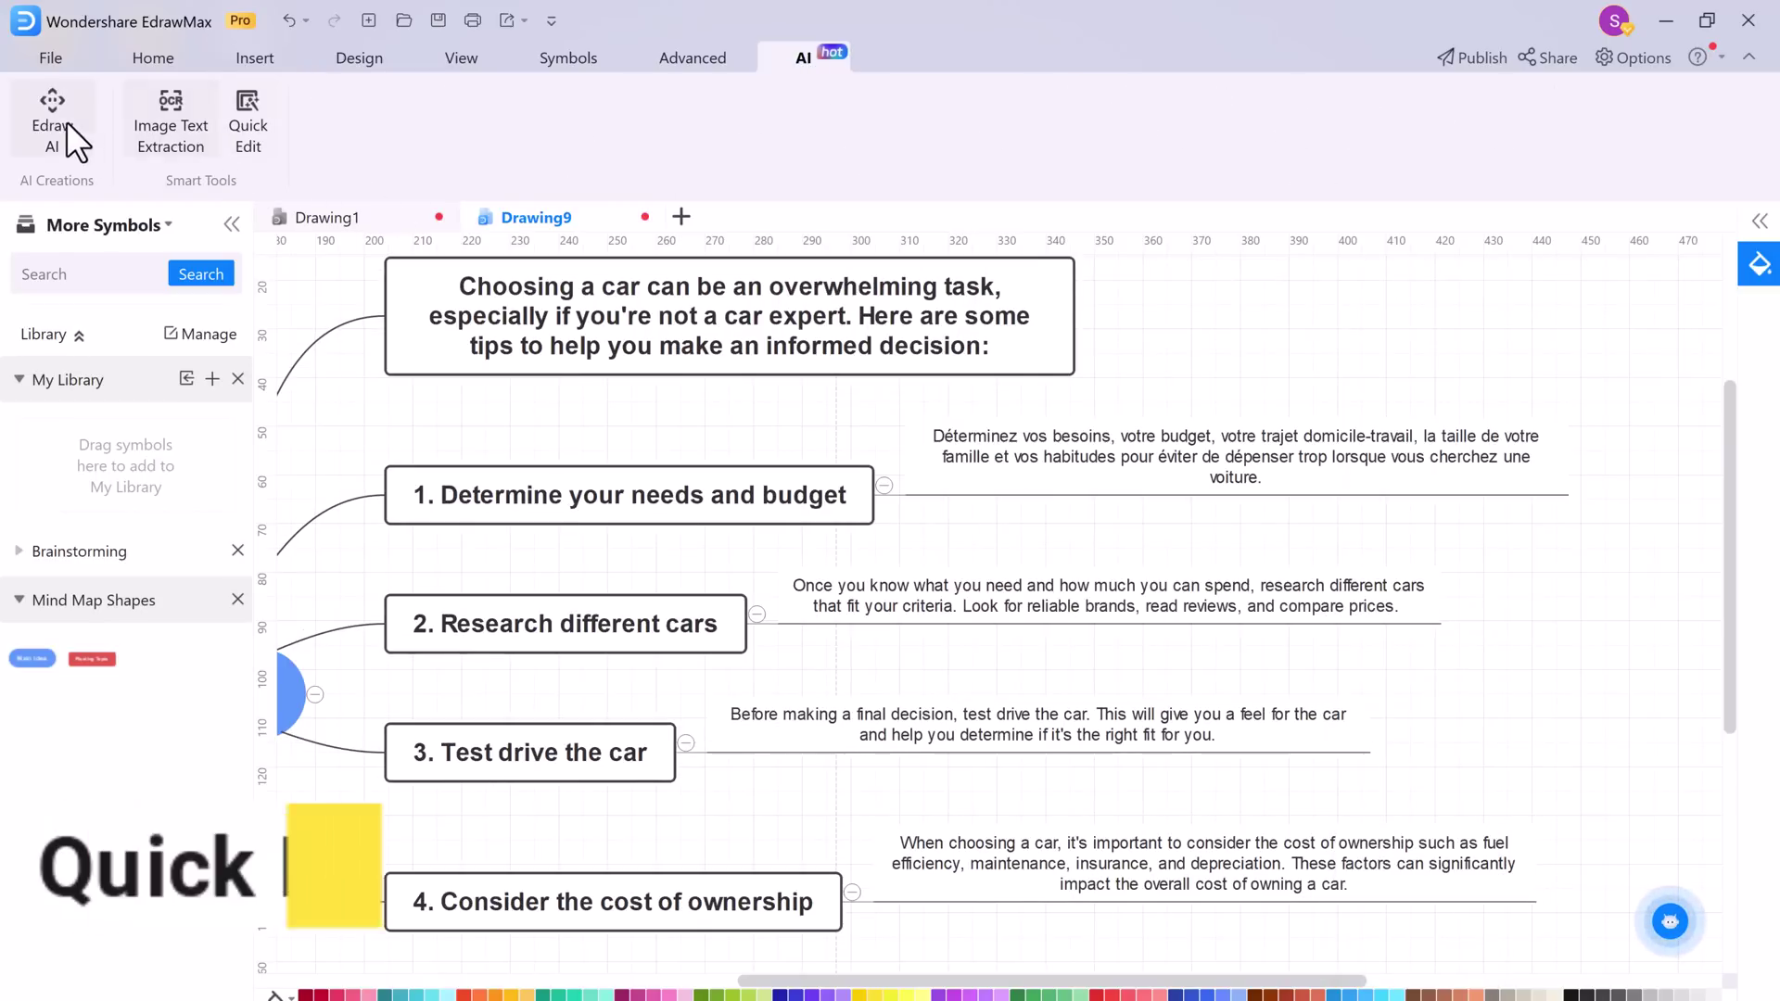
click(254, 104)
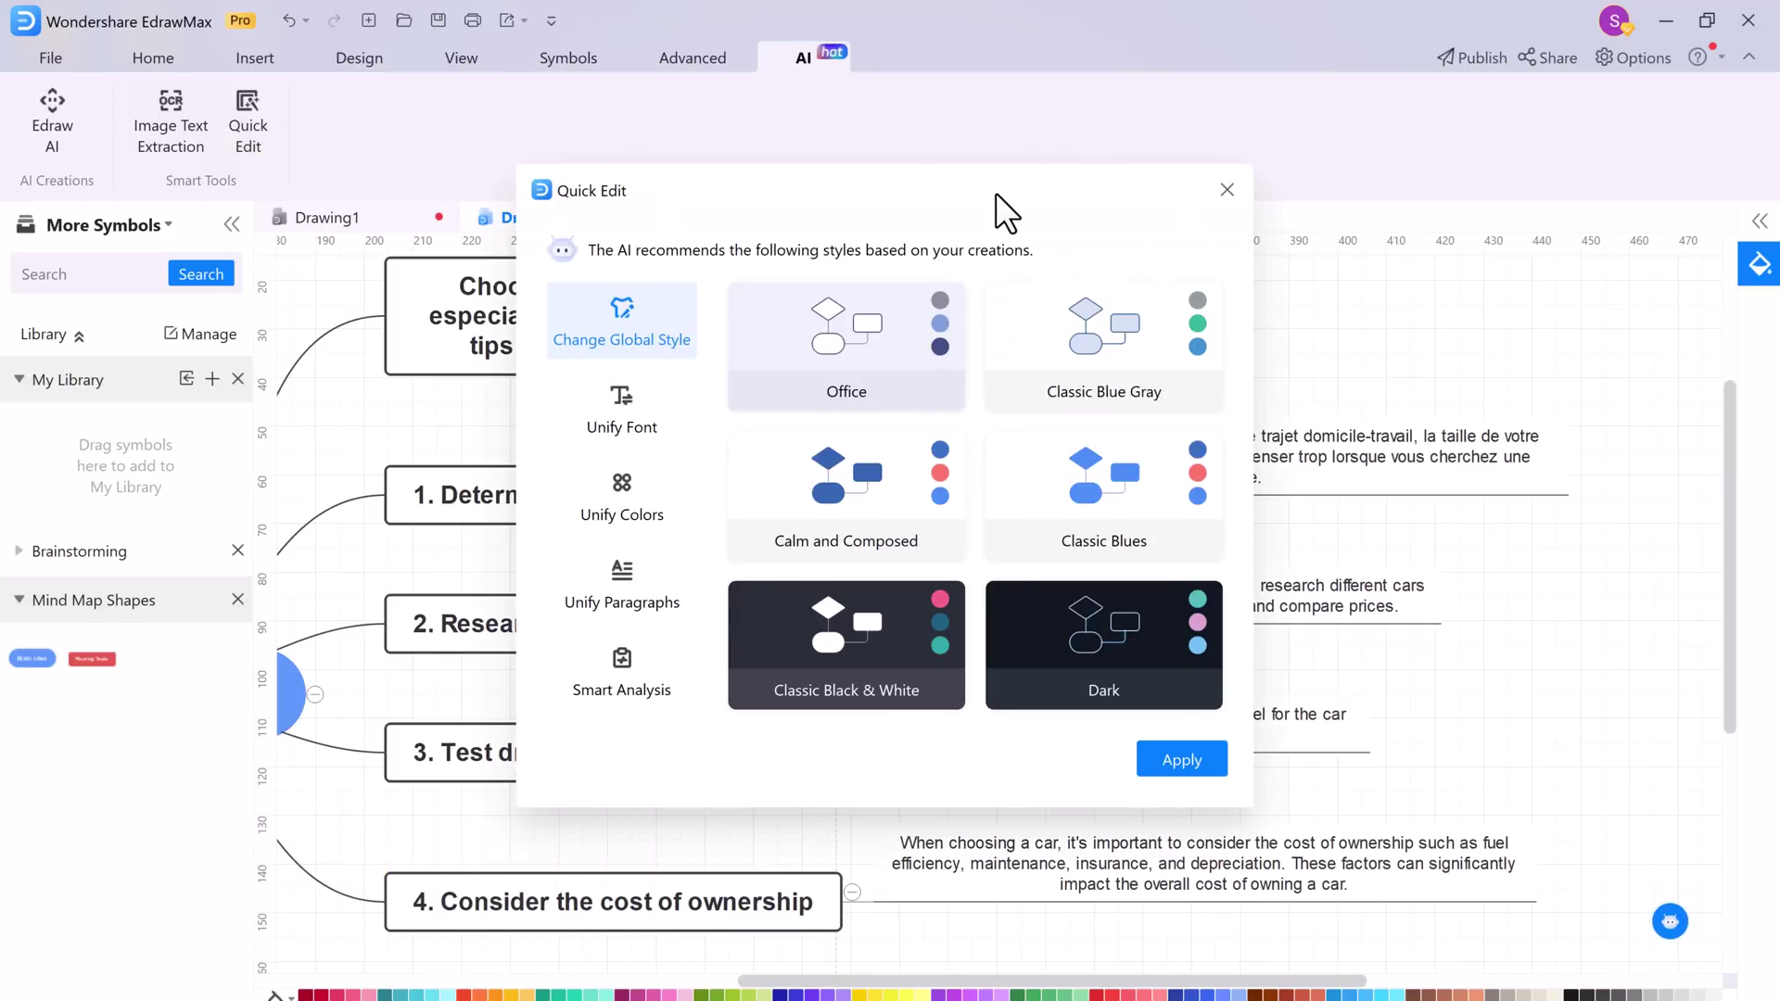
drag(996, 208, 1323, 210)
mouse_move(1430, 349)
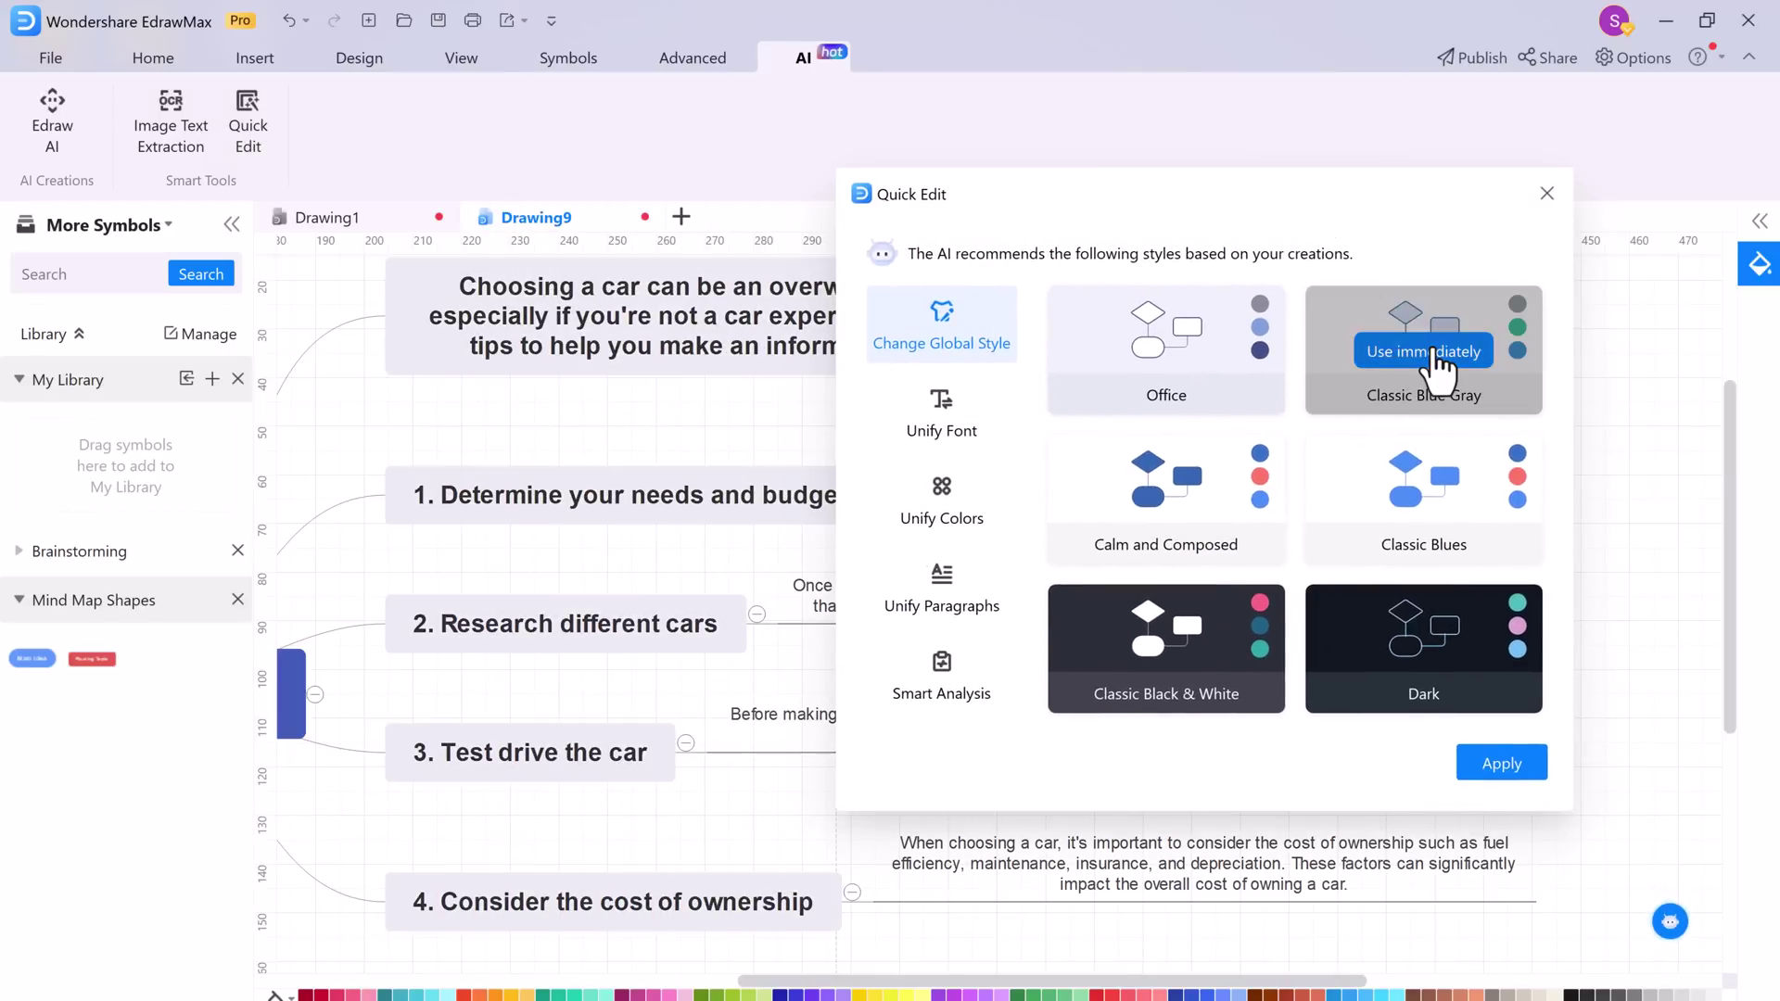
click(1198, 501)
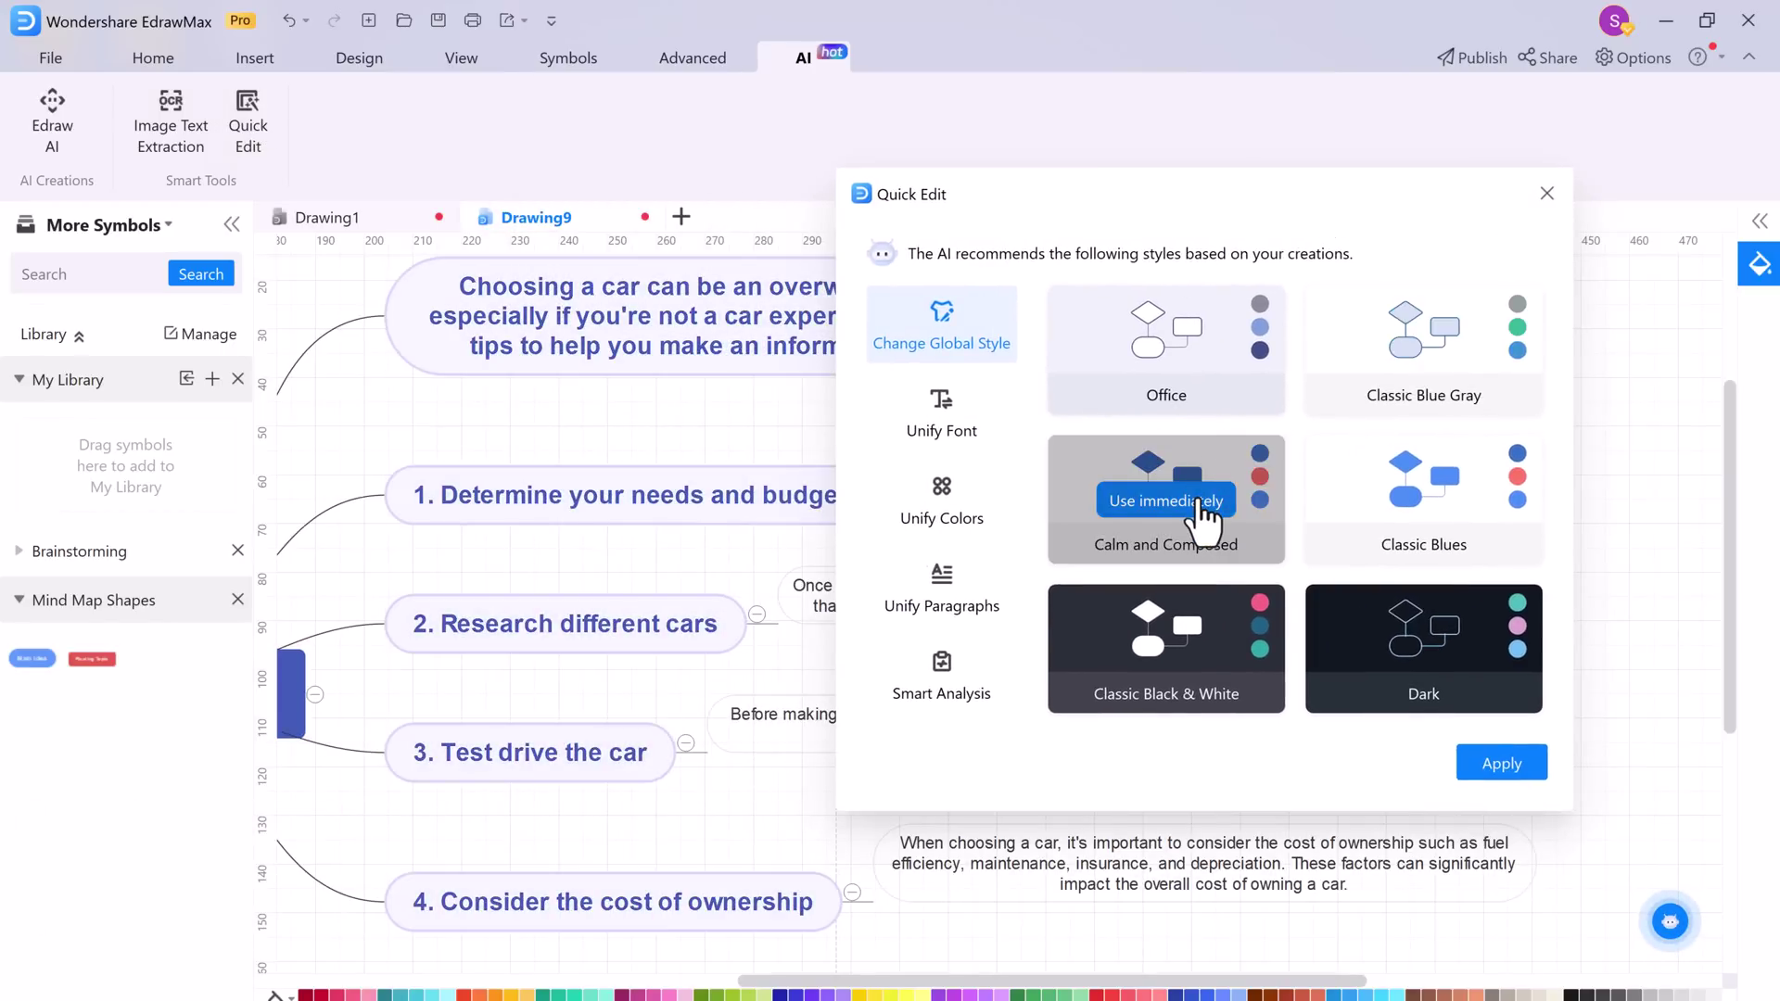
click(1187, 651)
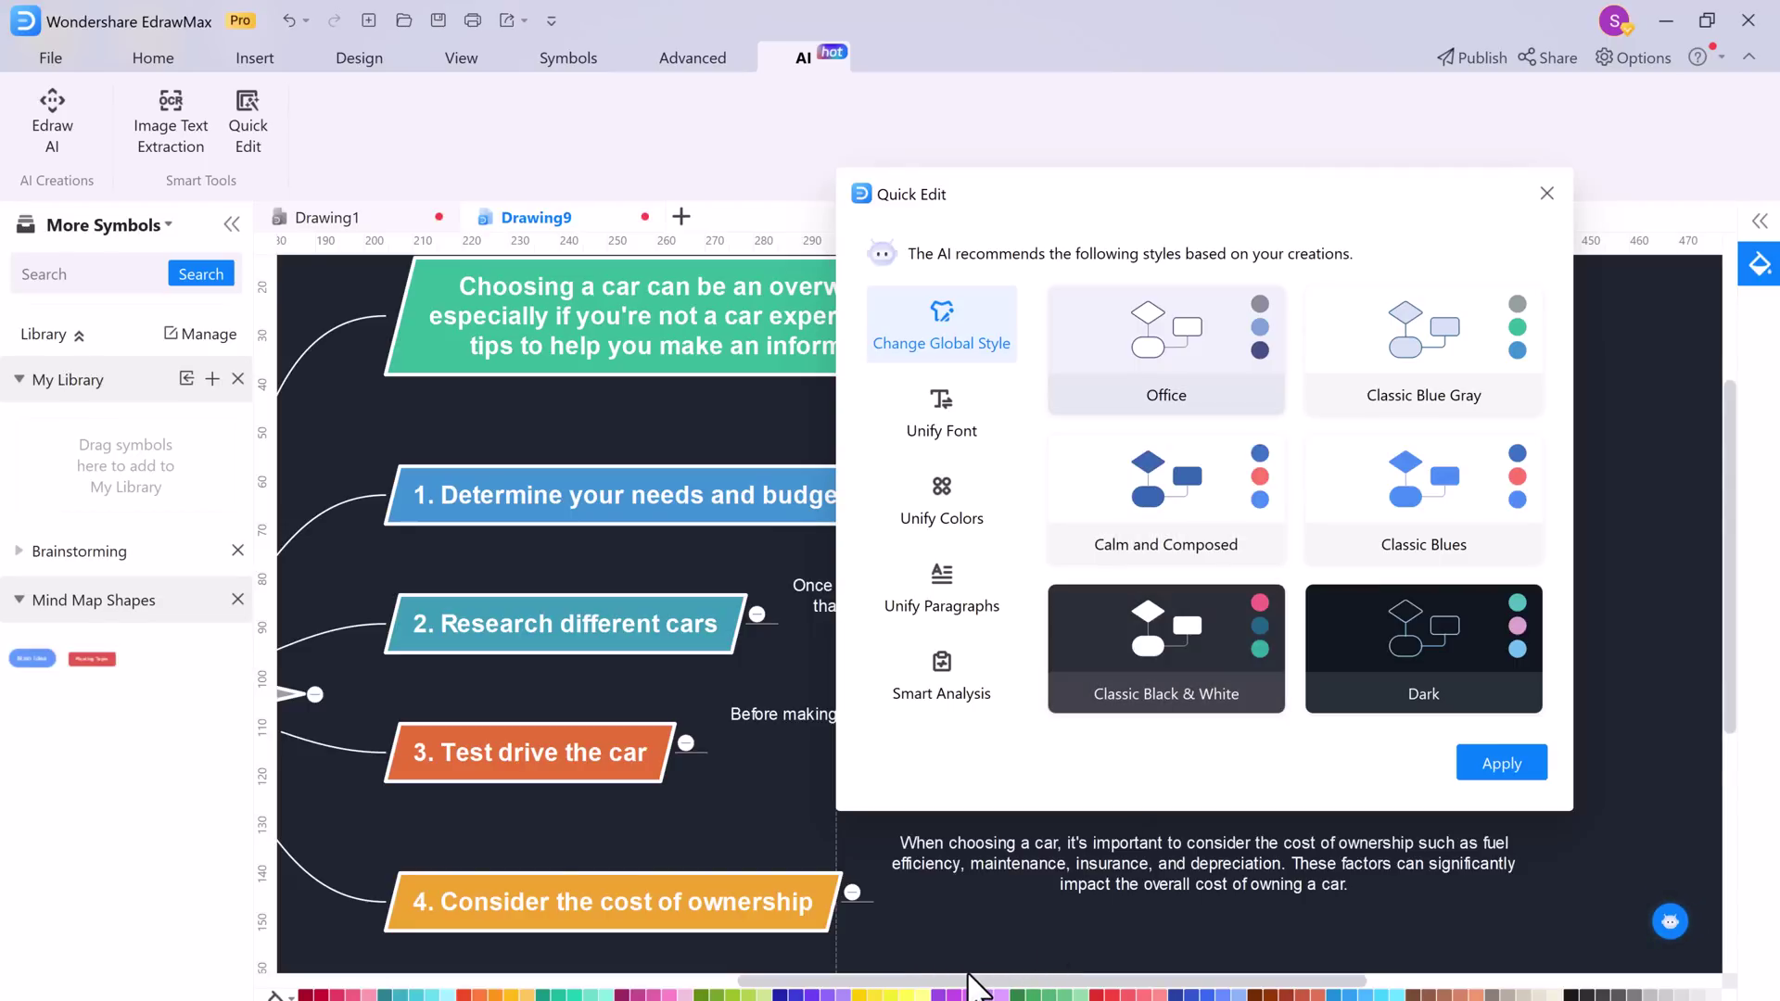
mouse_move(1387, 644)
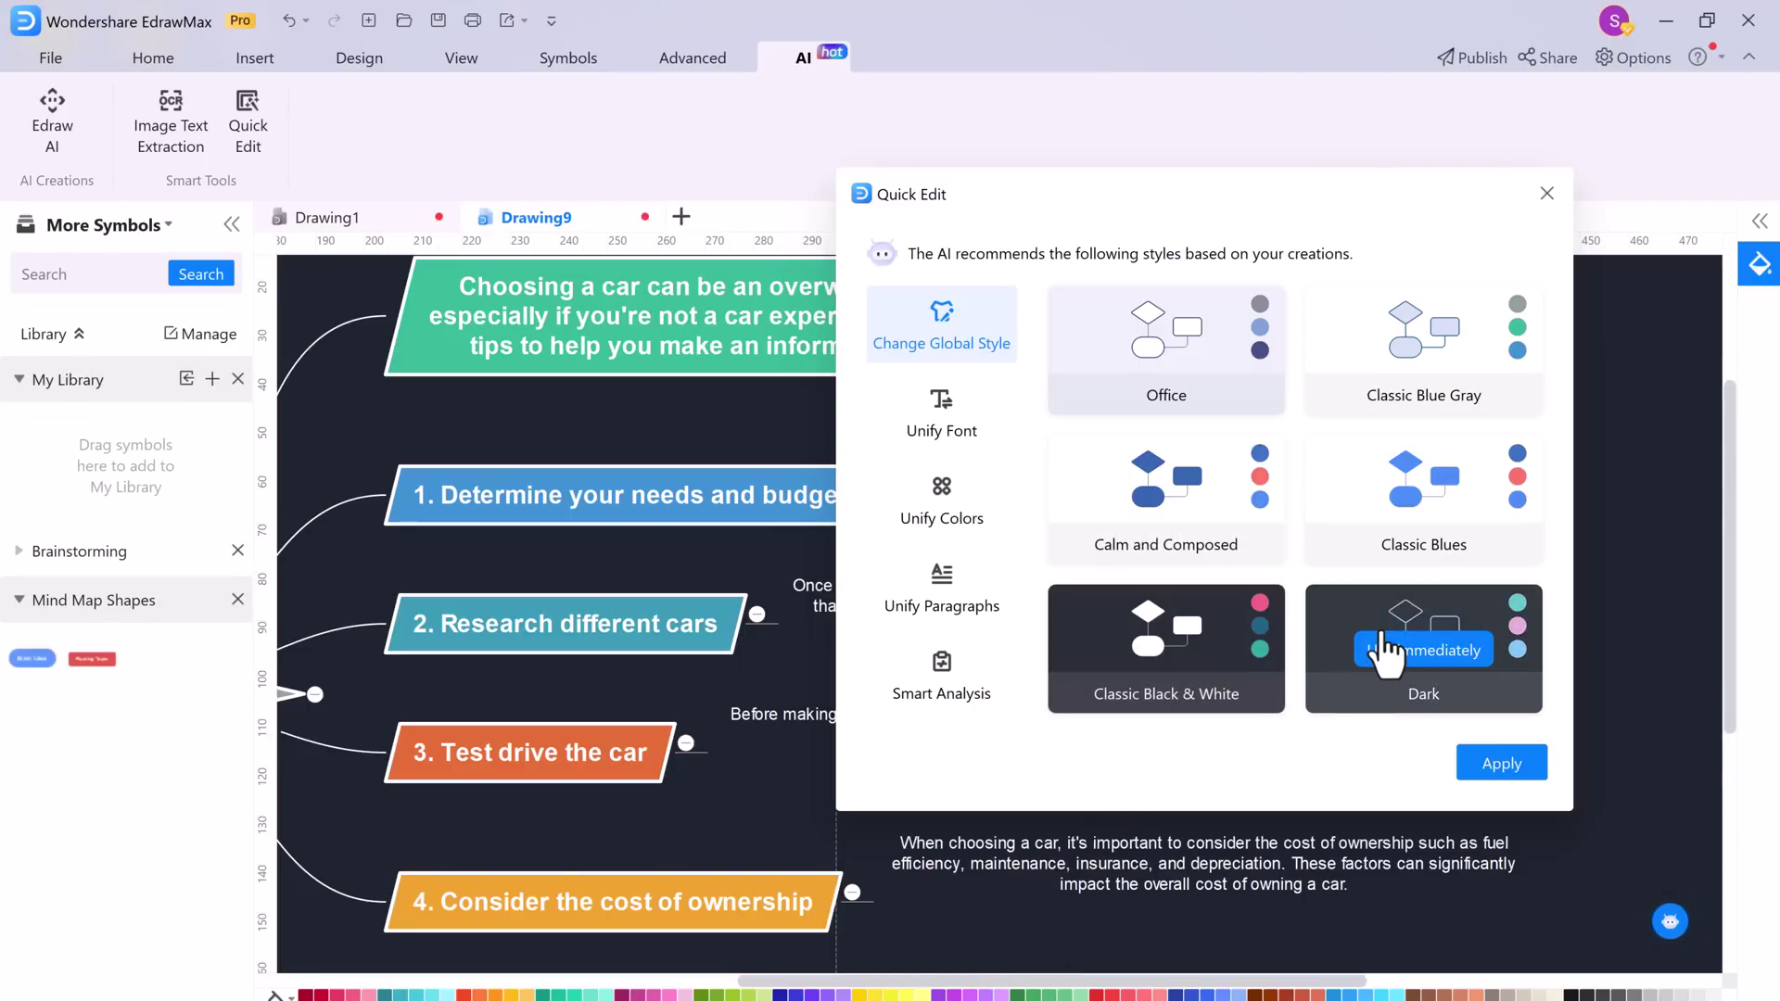
mouse_move(1446, 501)
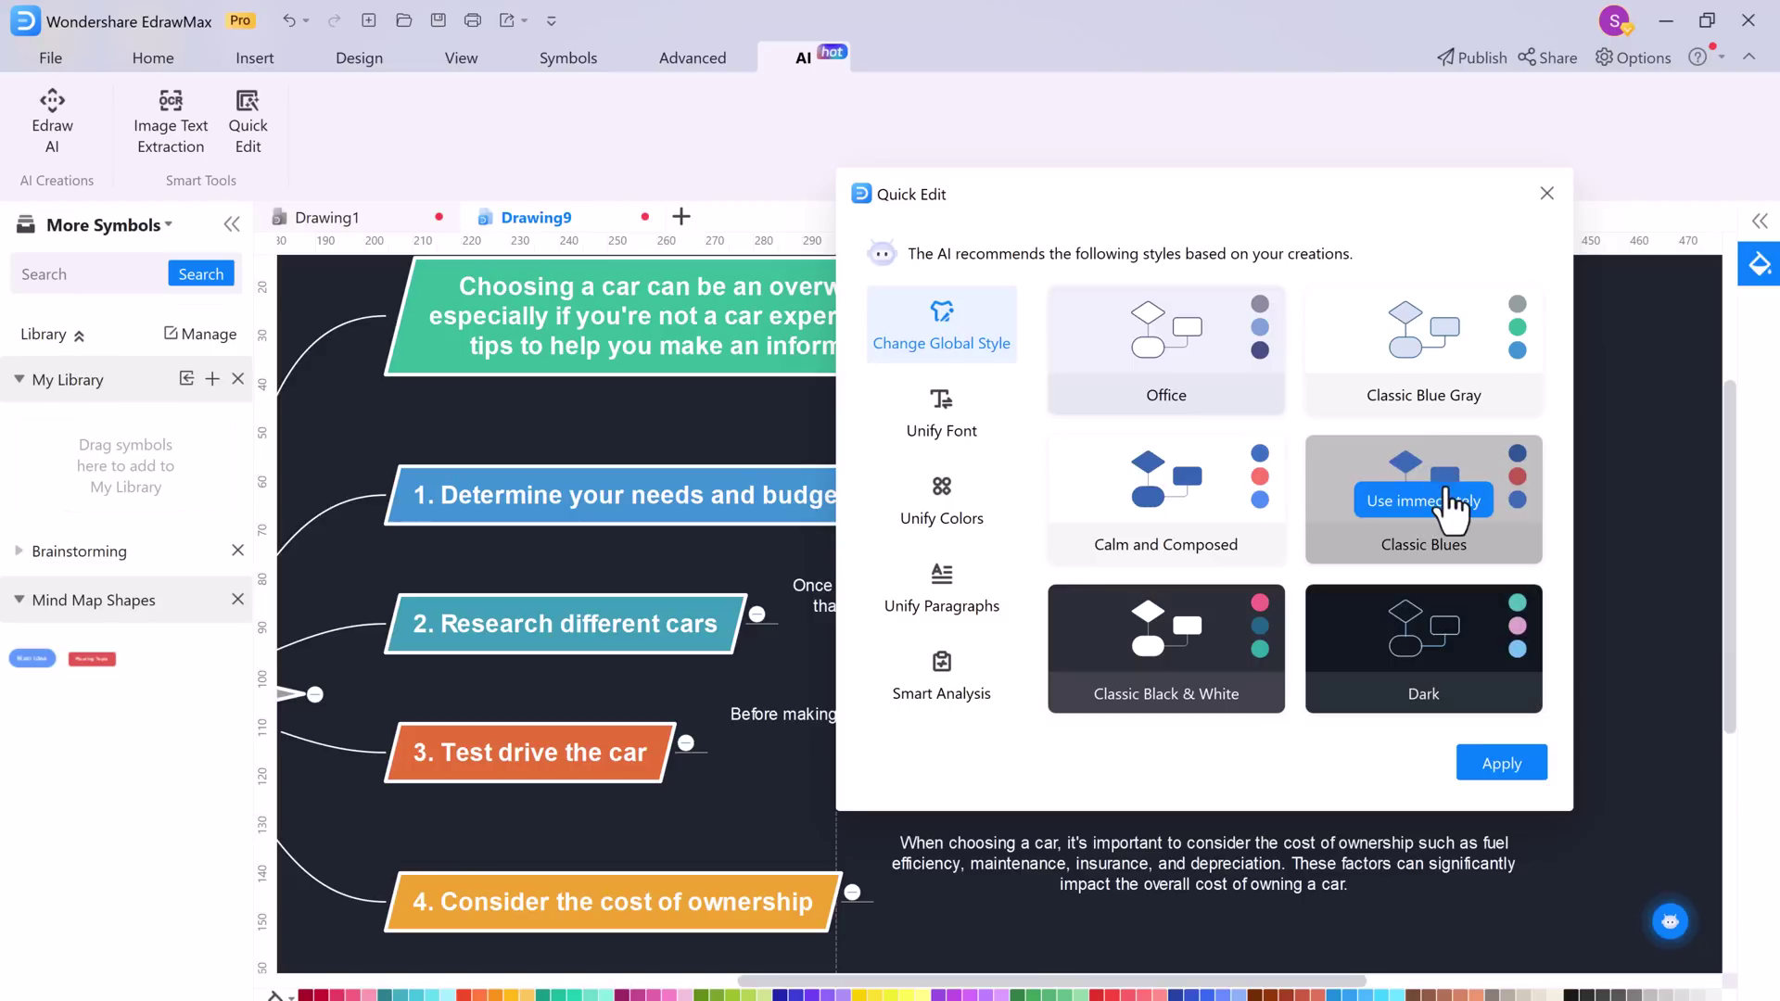
click(1391, 500)
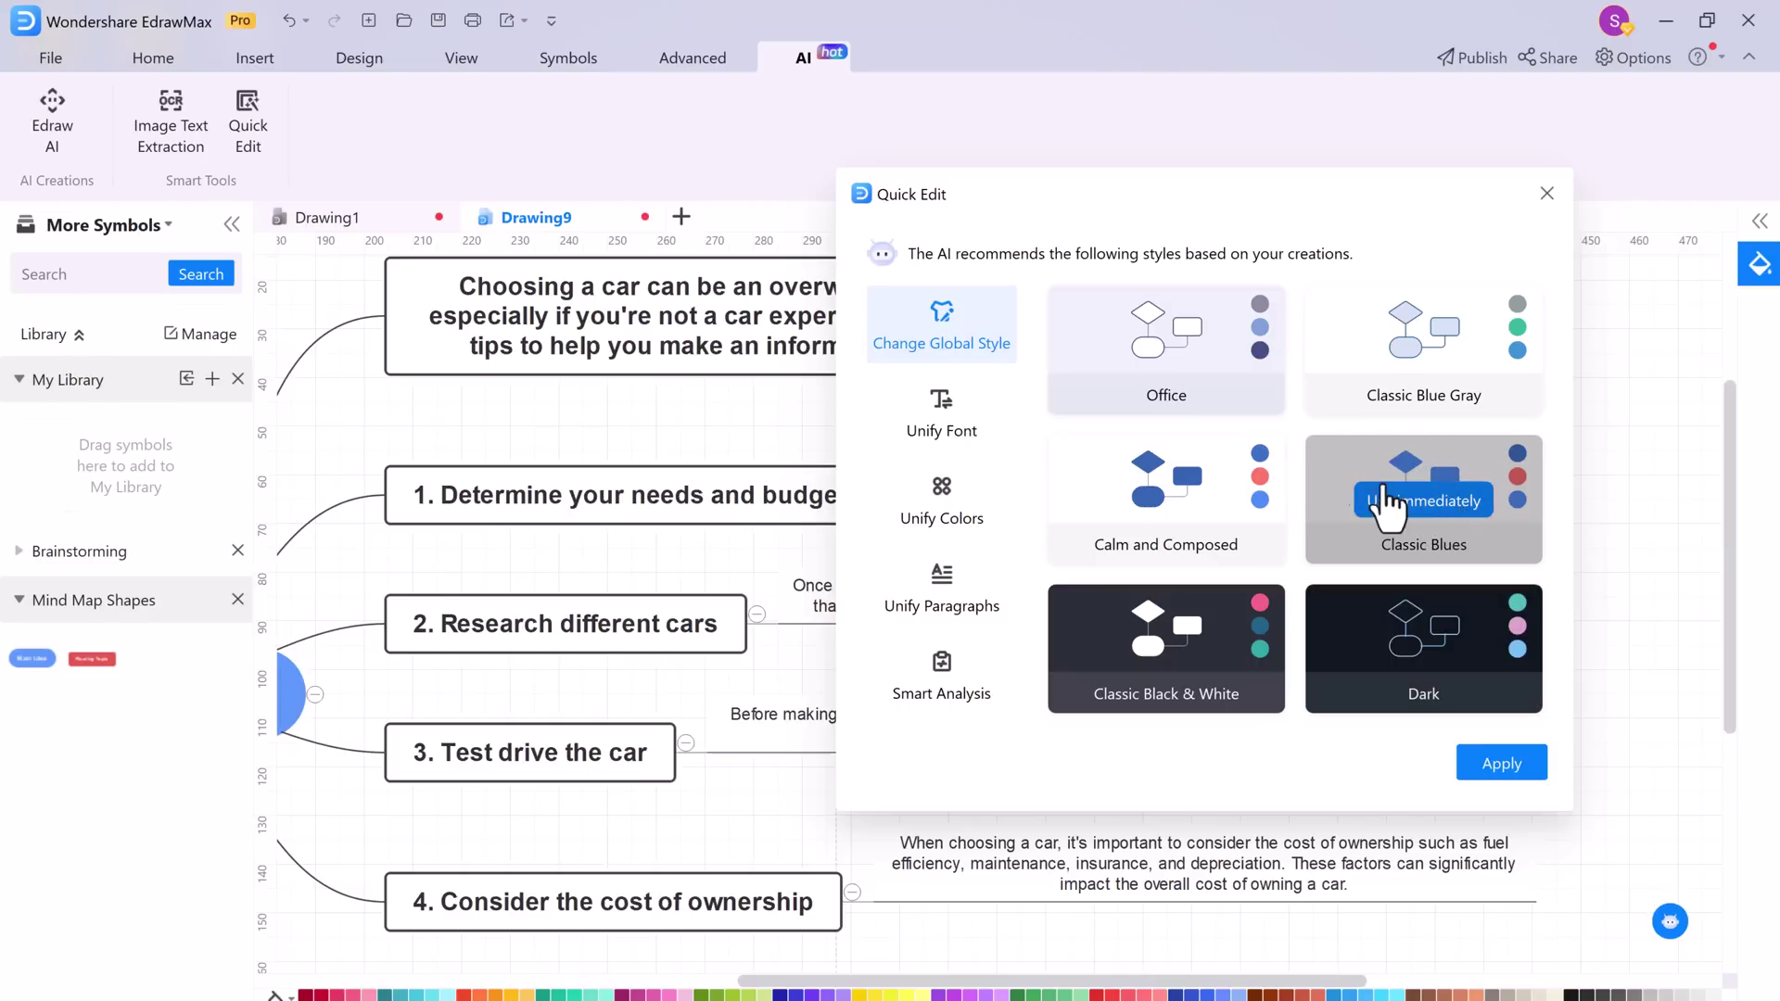
click(976, 426)
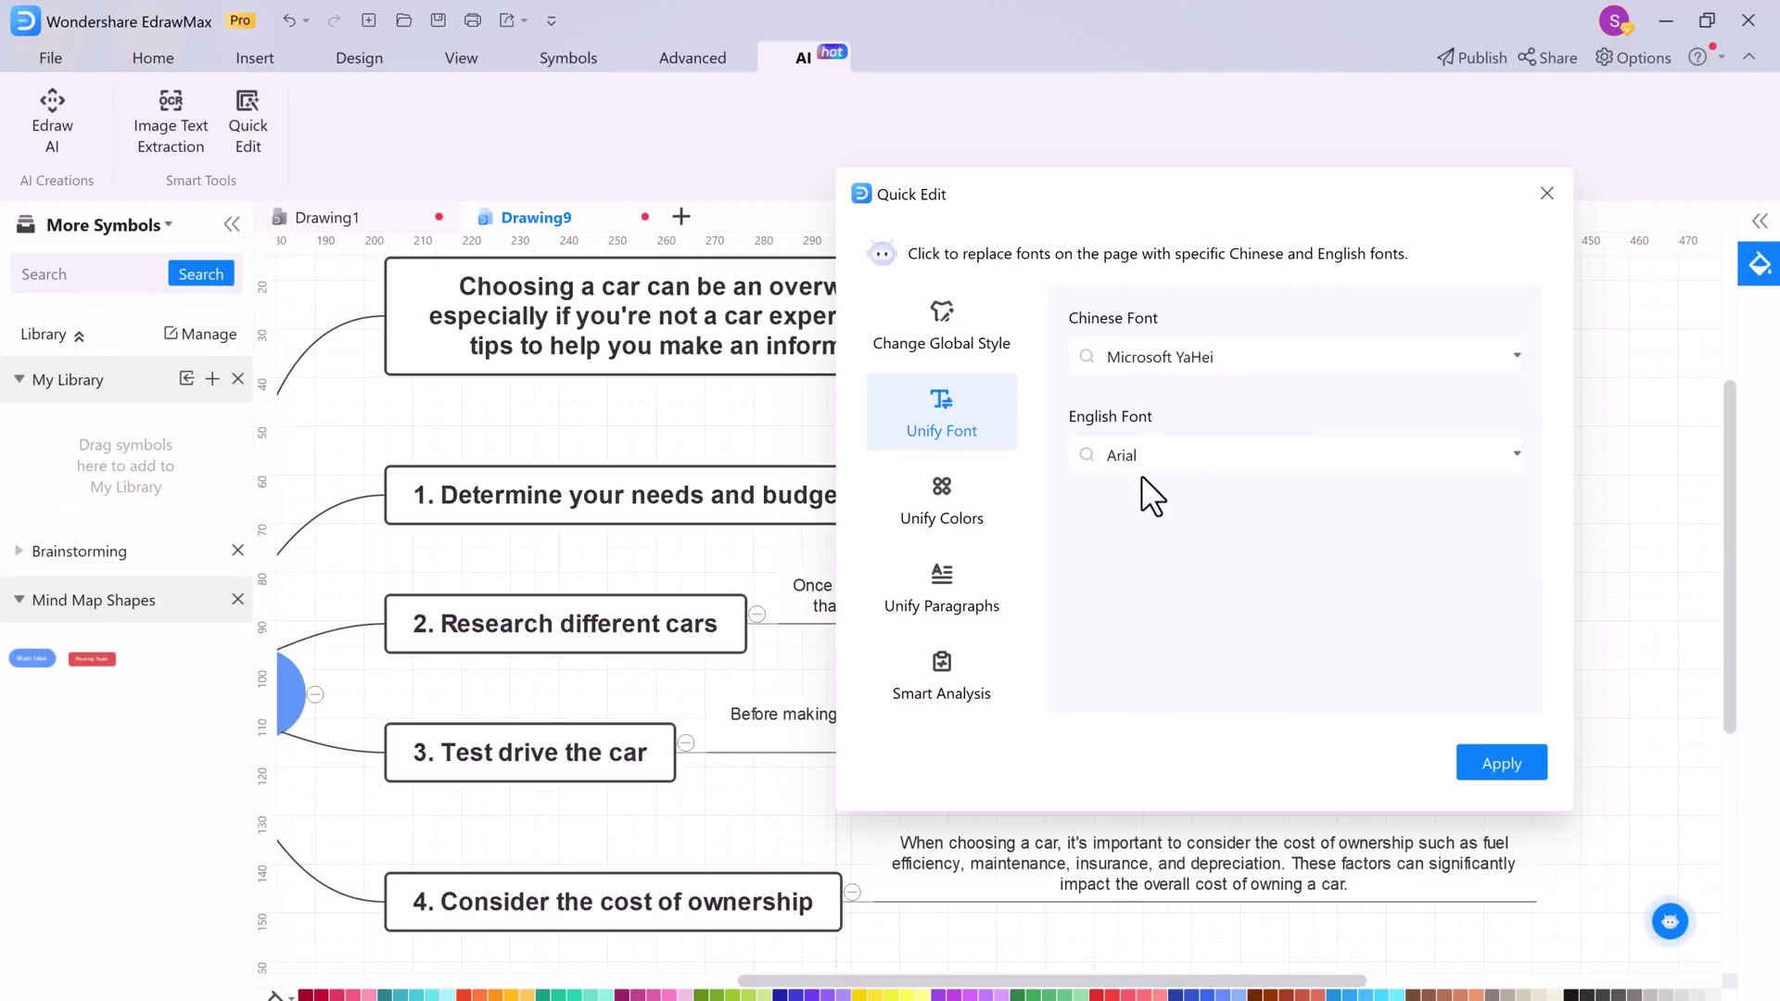
click(946, 513)
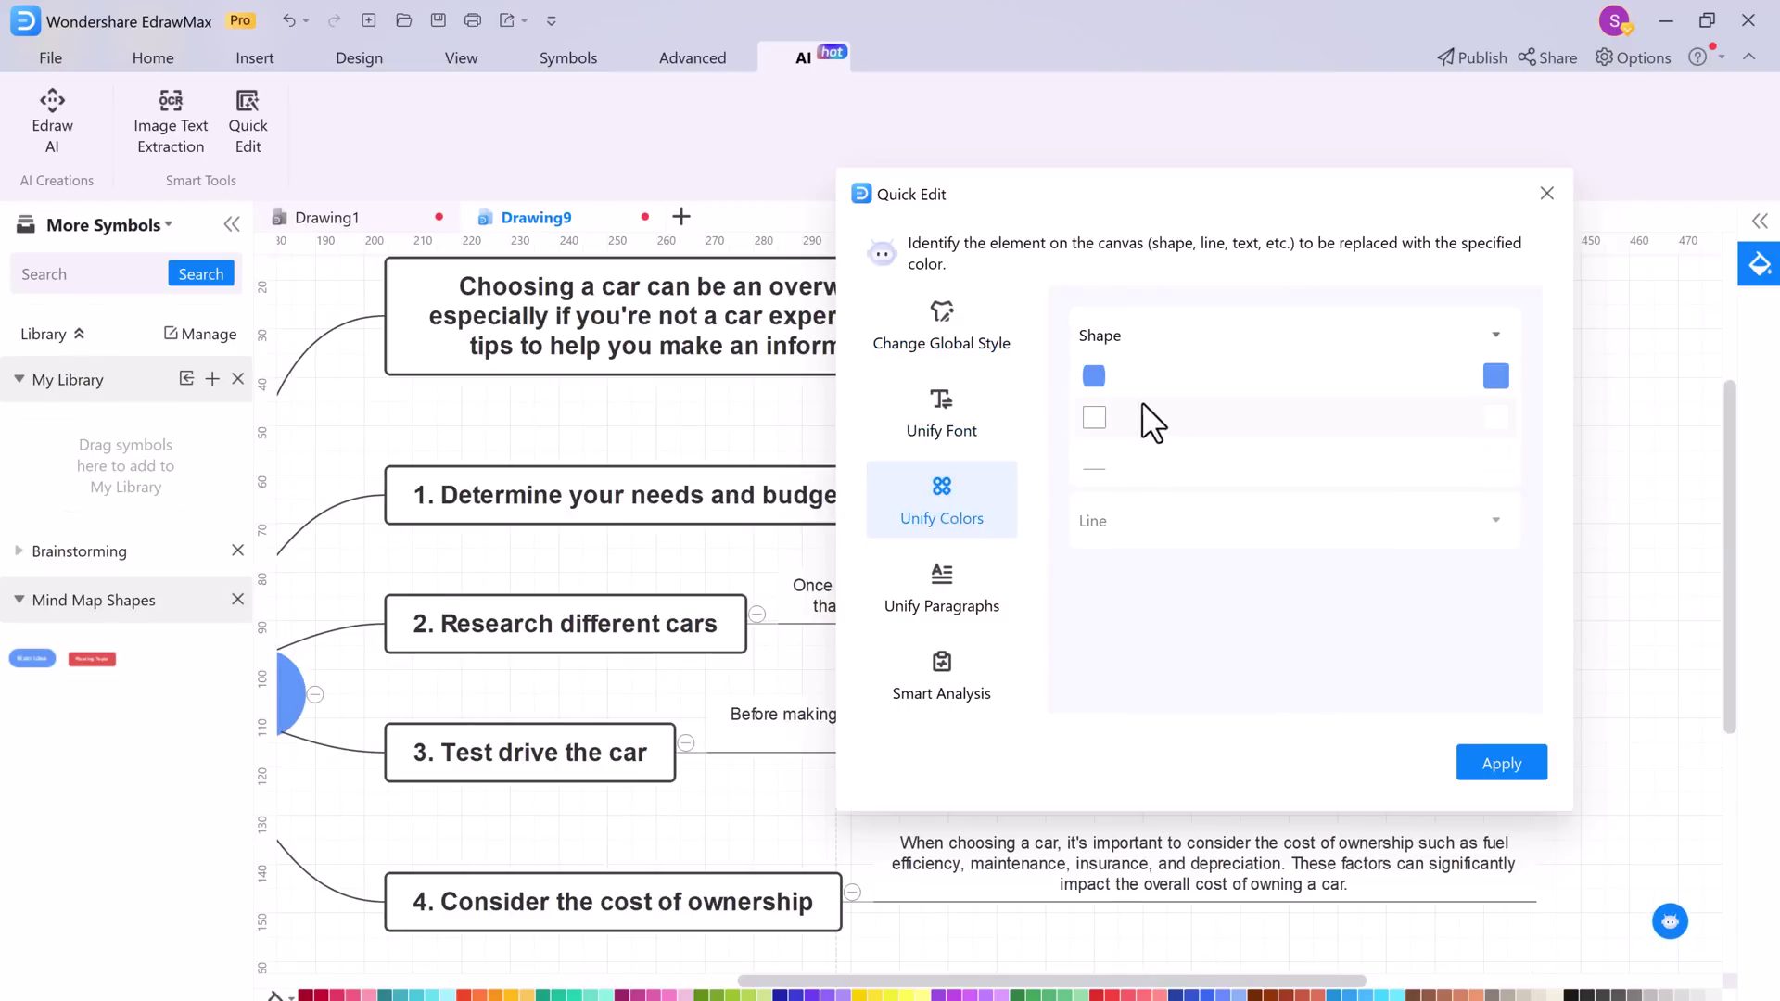
click(936, 638)
click(970, 602)
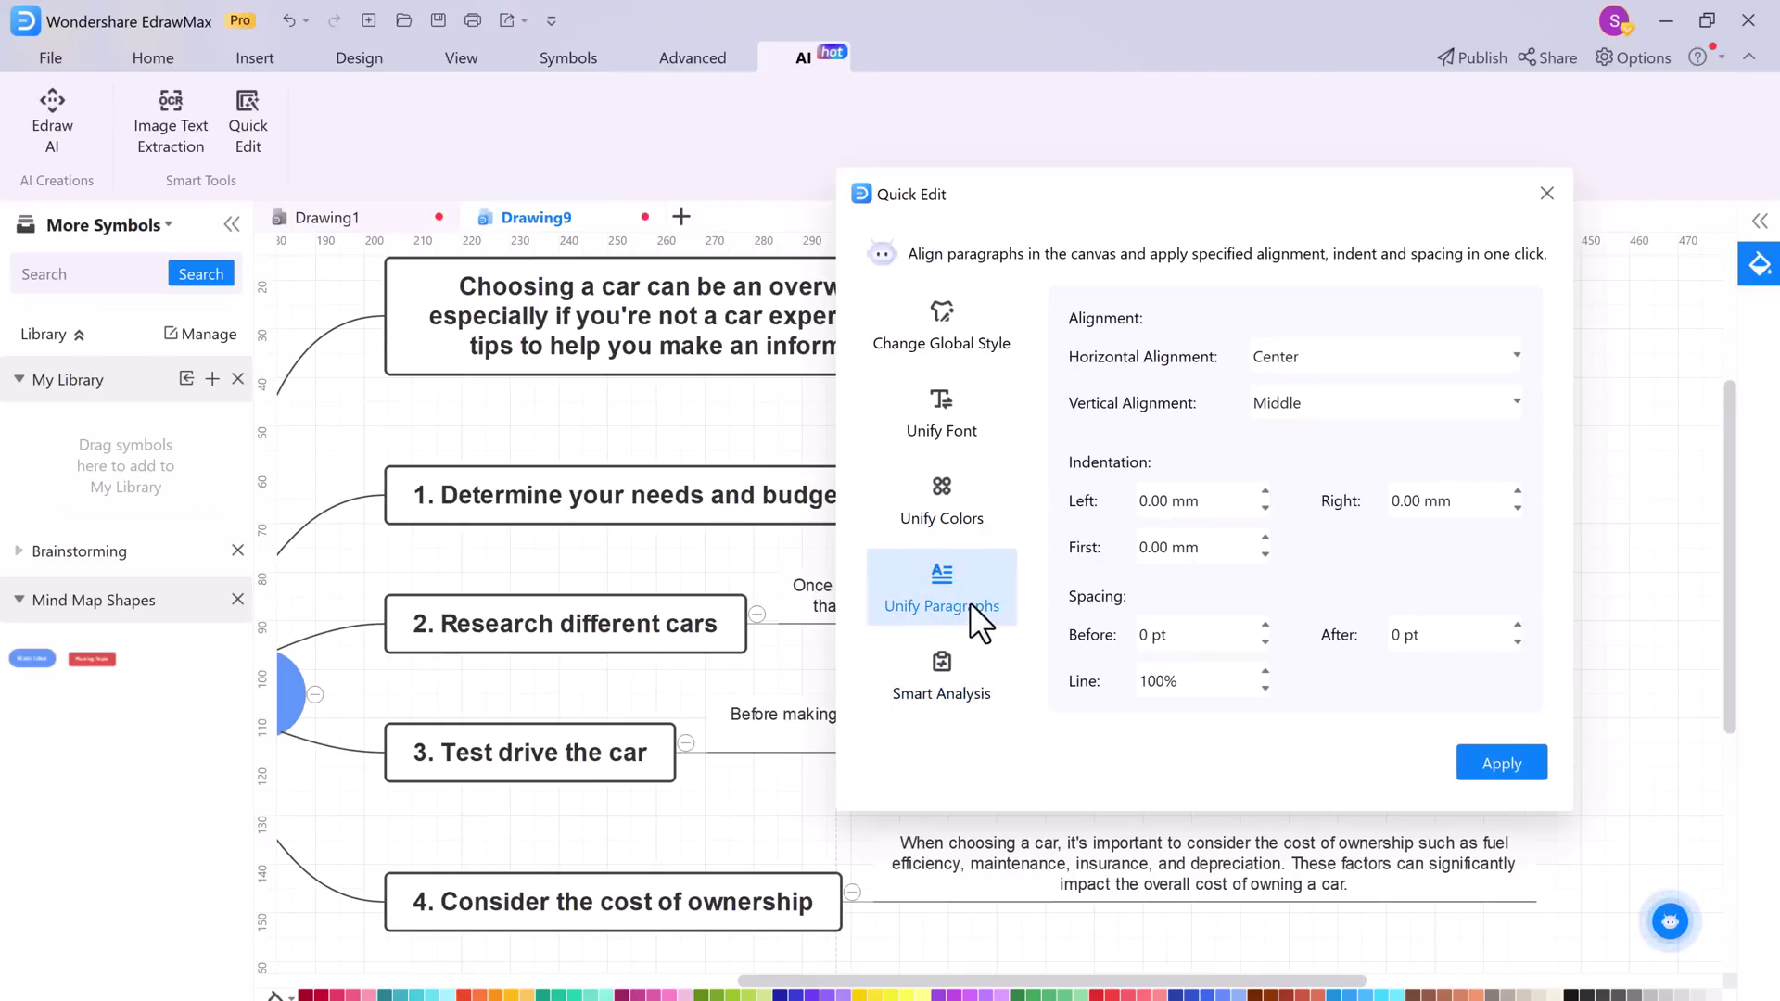
click(945, 693)
Step: Extract the text from the Make Money Youtube Thumbnail image and insert it onto the drawing
click(1472, 756)
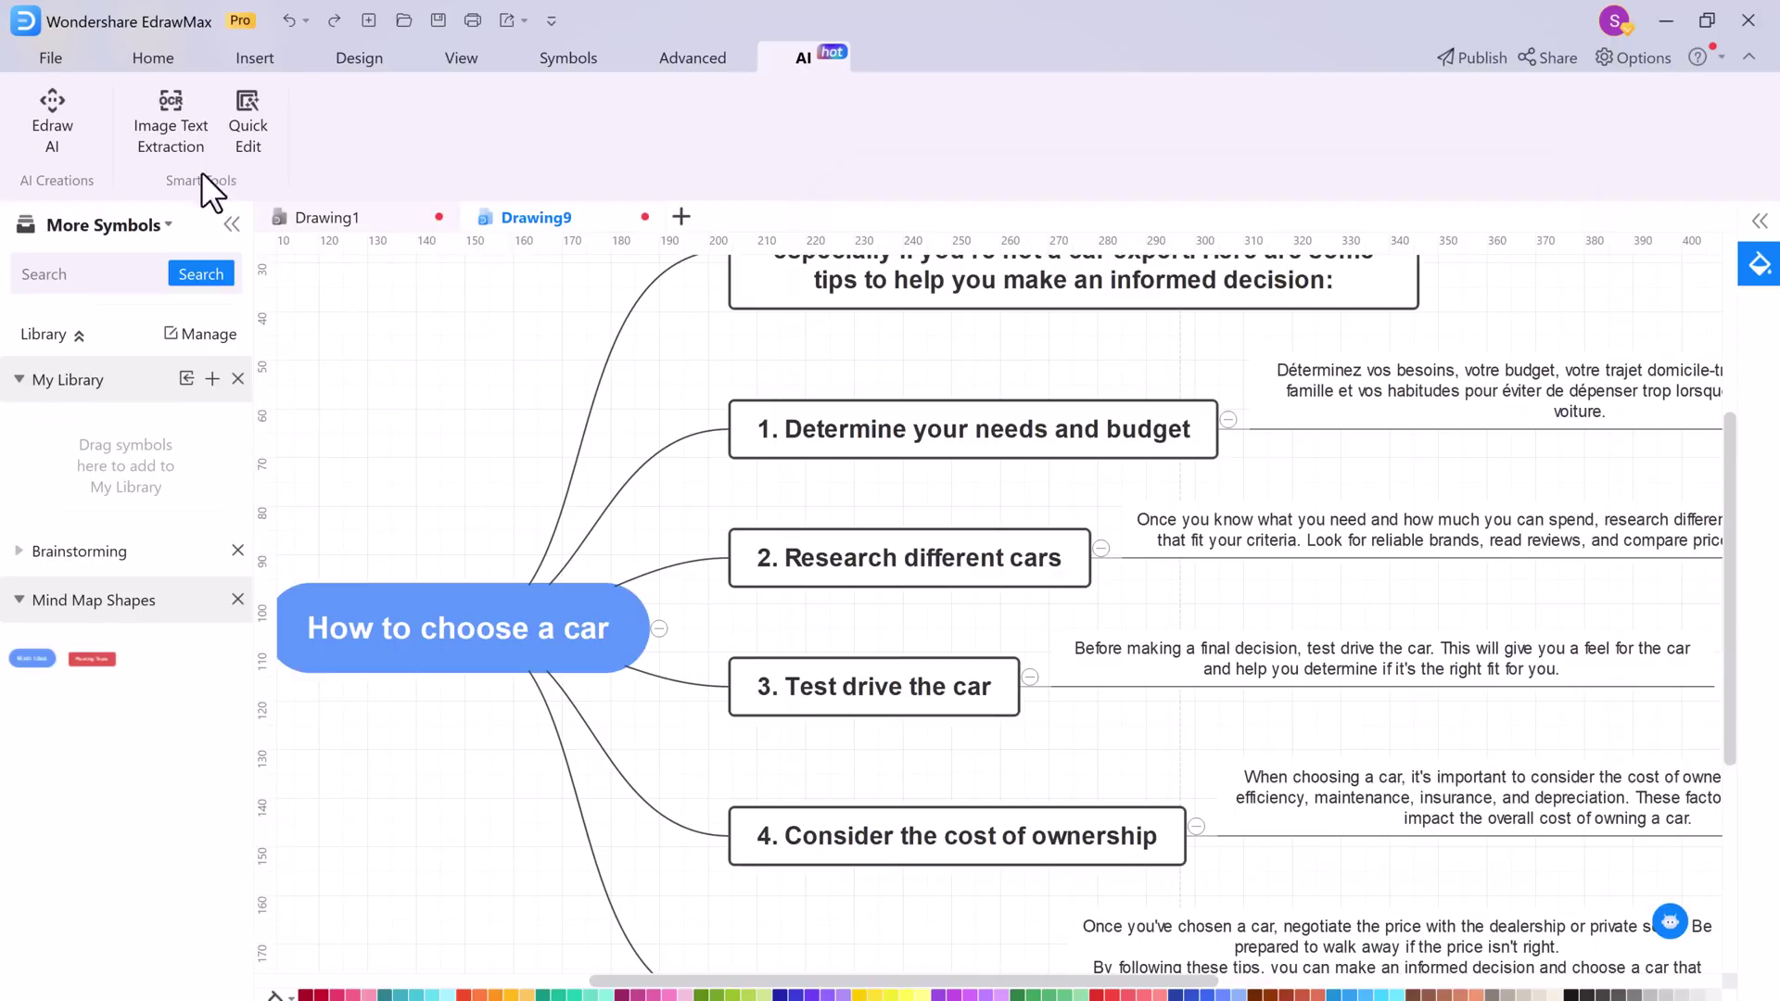
click(178, 97)
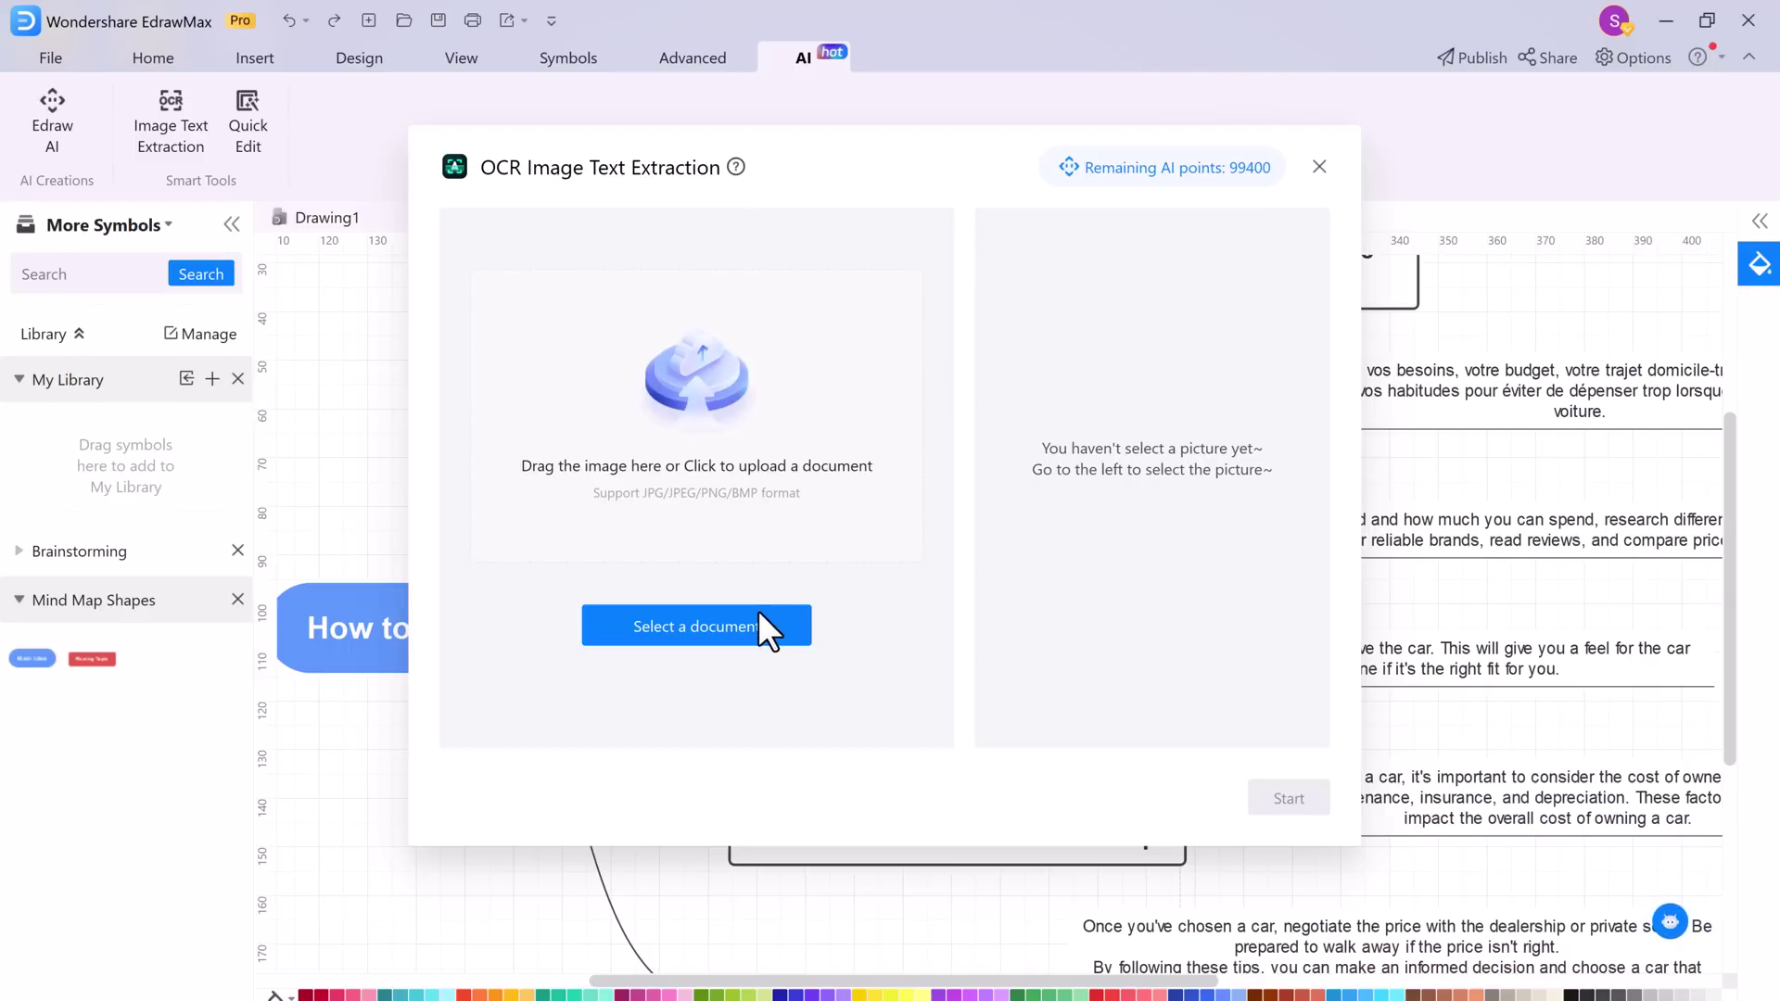
click(758, 626)
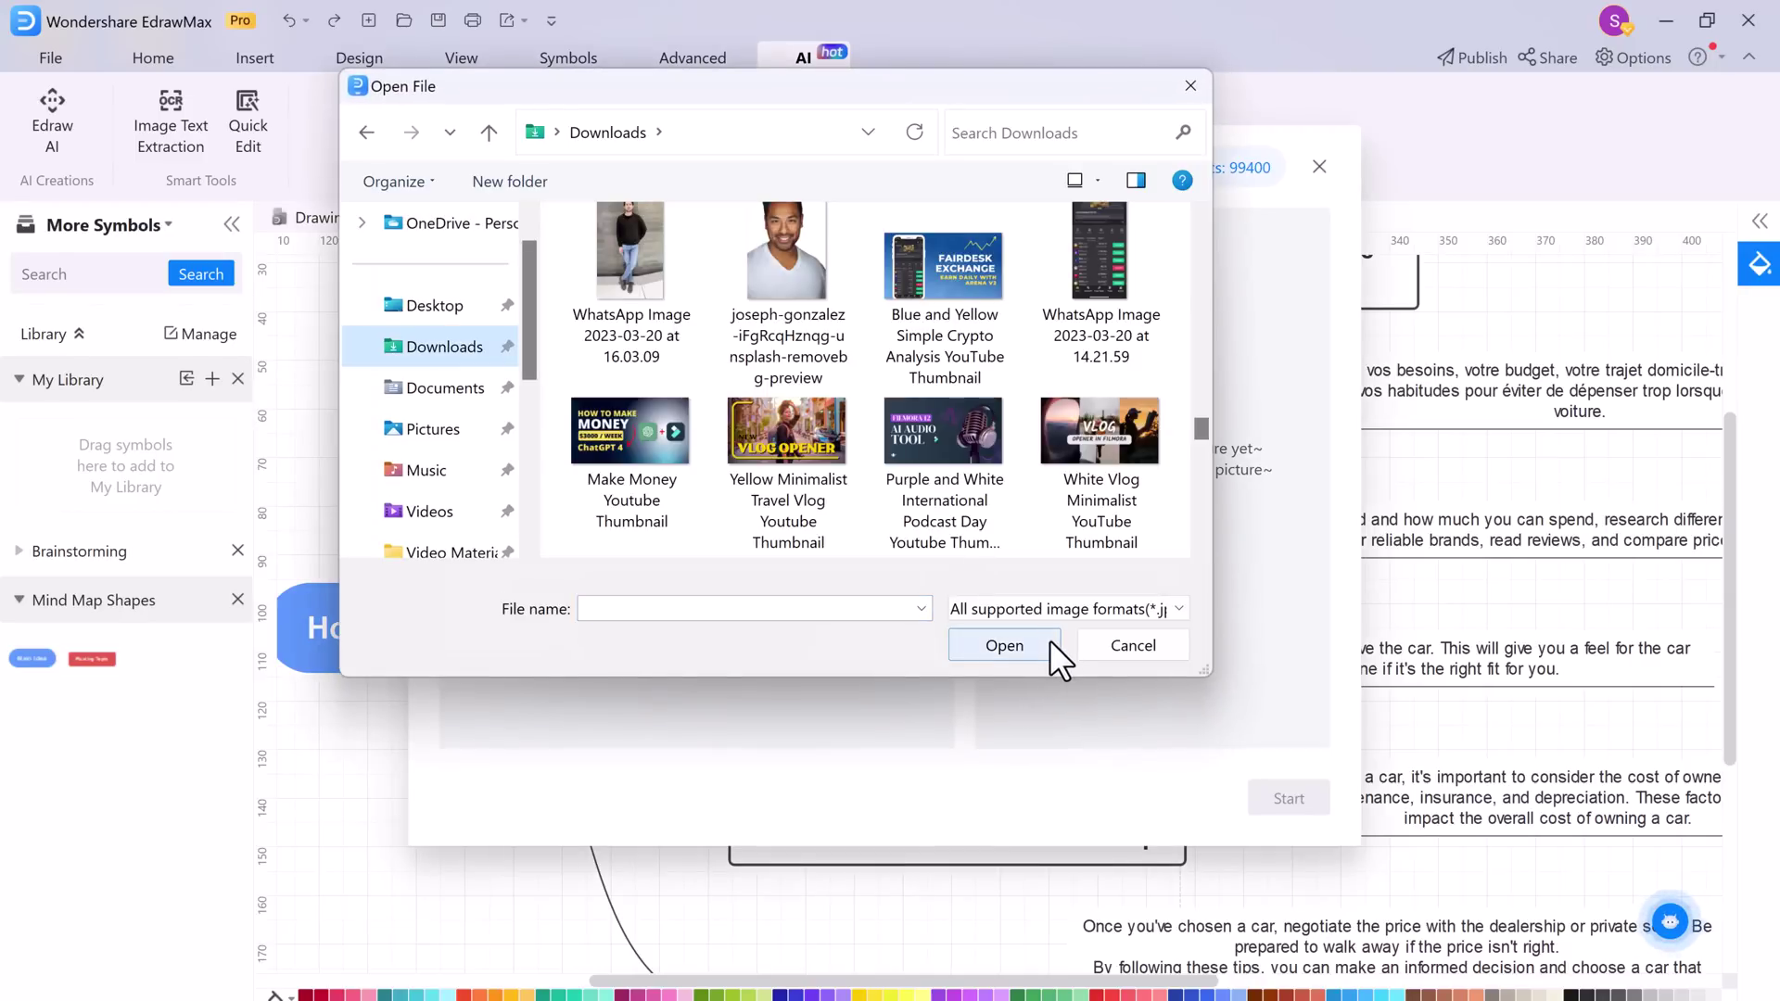
click(637, 458)
double_click(637, 458)
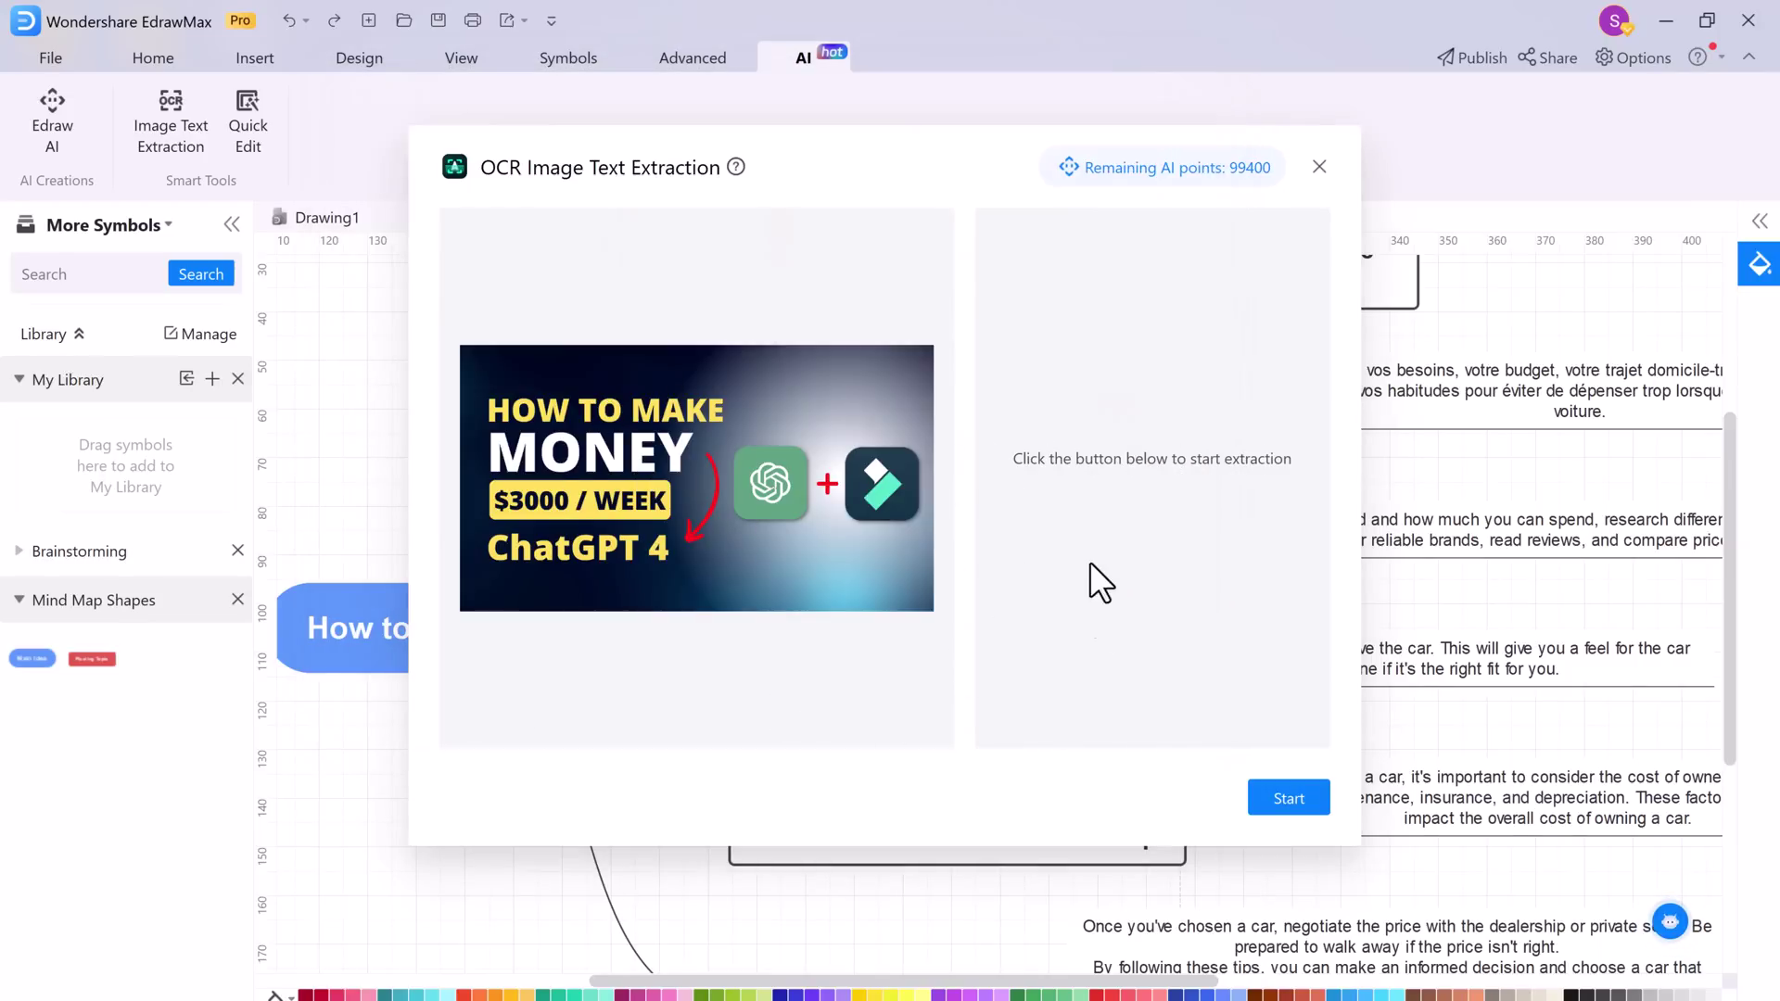
click(1299, 797)
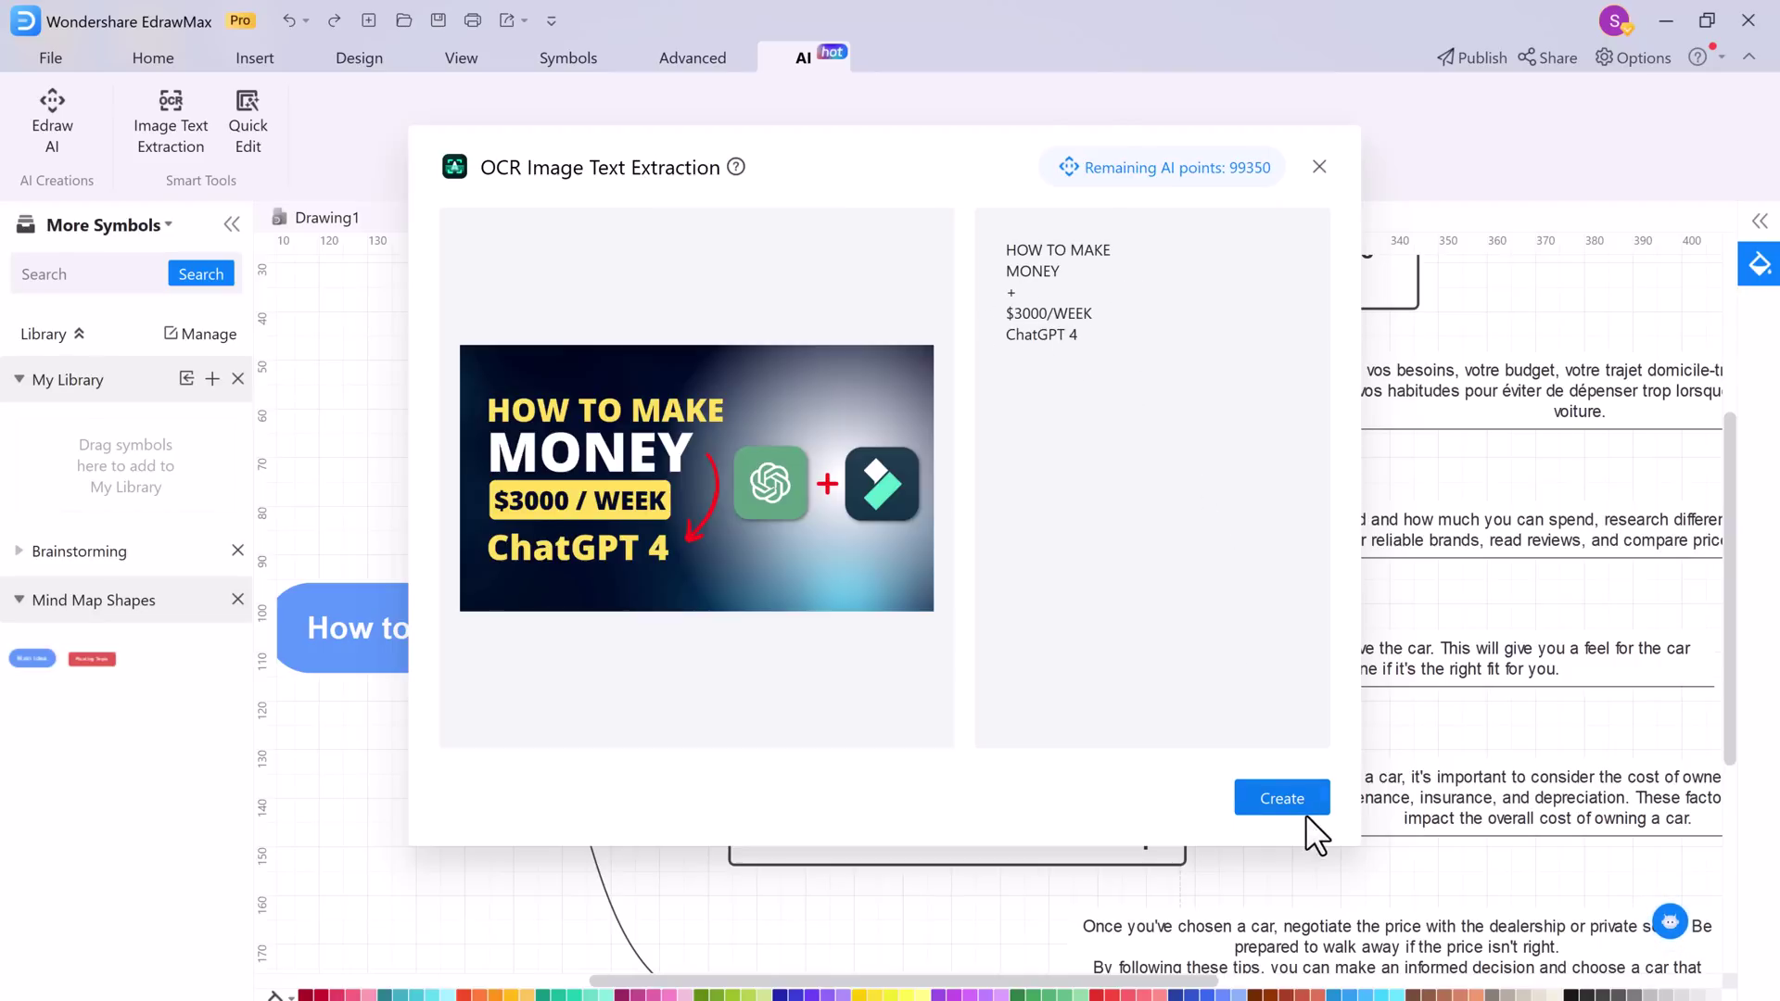
click(1304, 789)
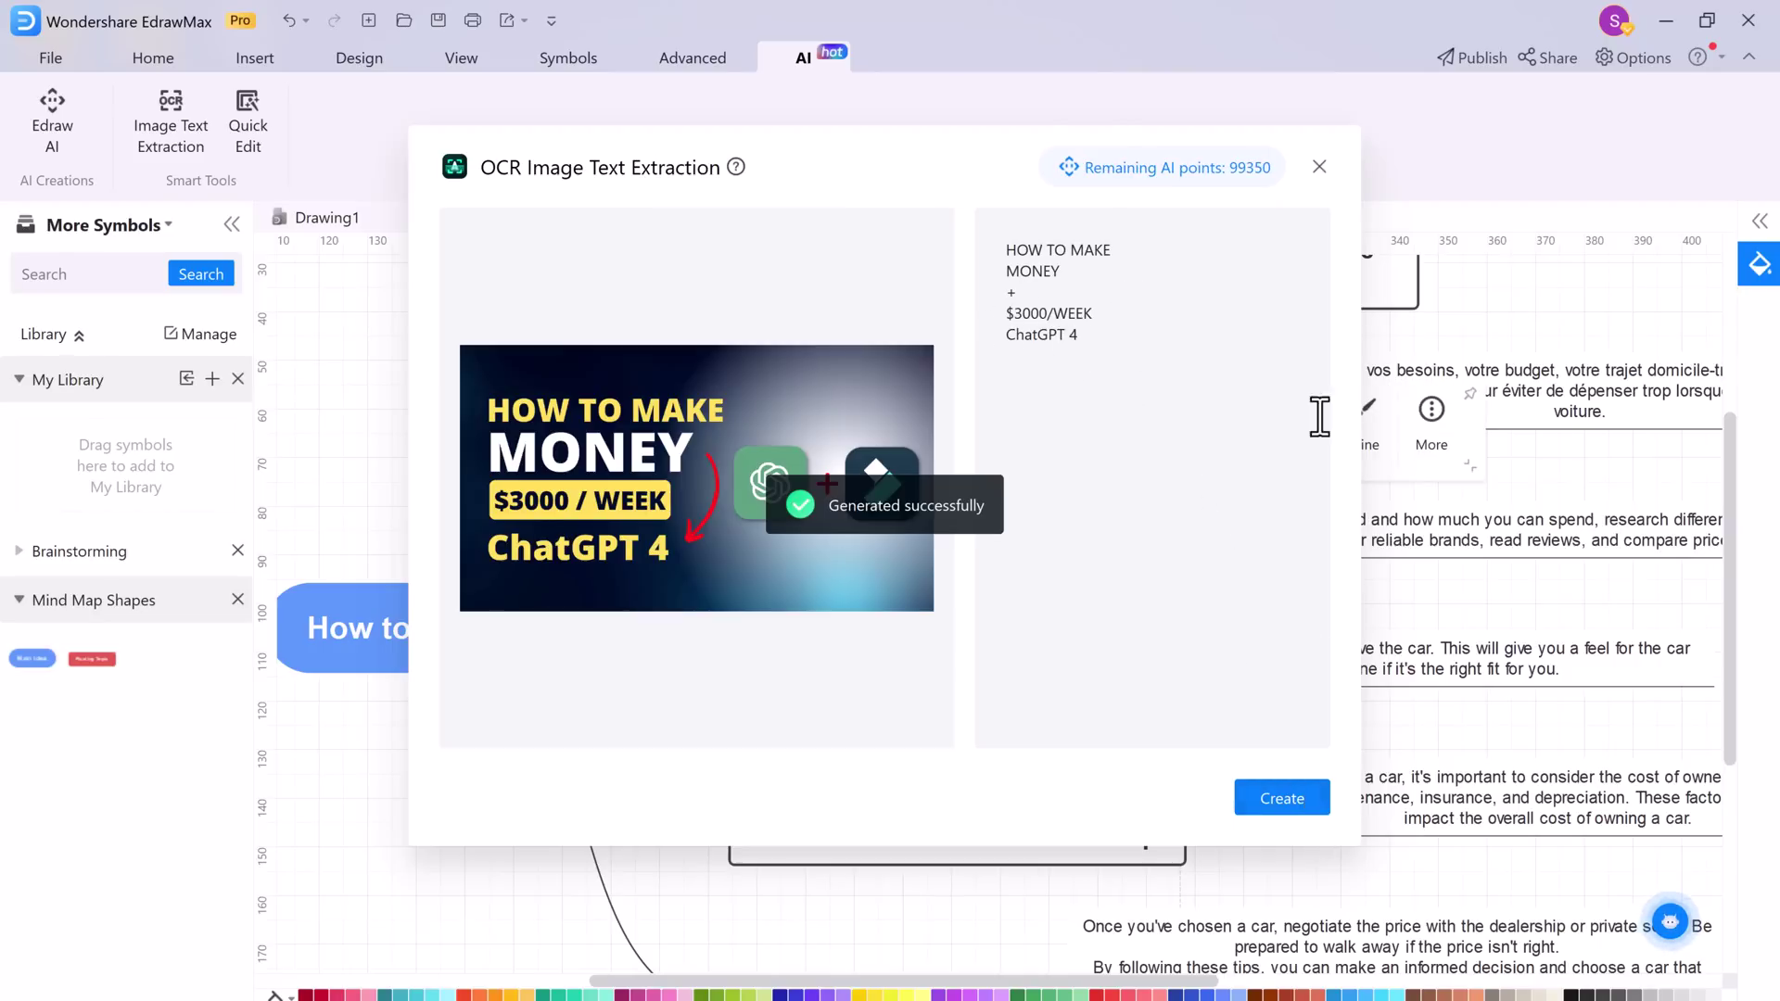
click(1318, 167)
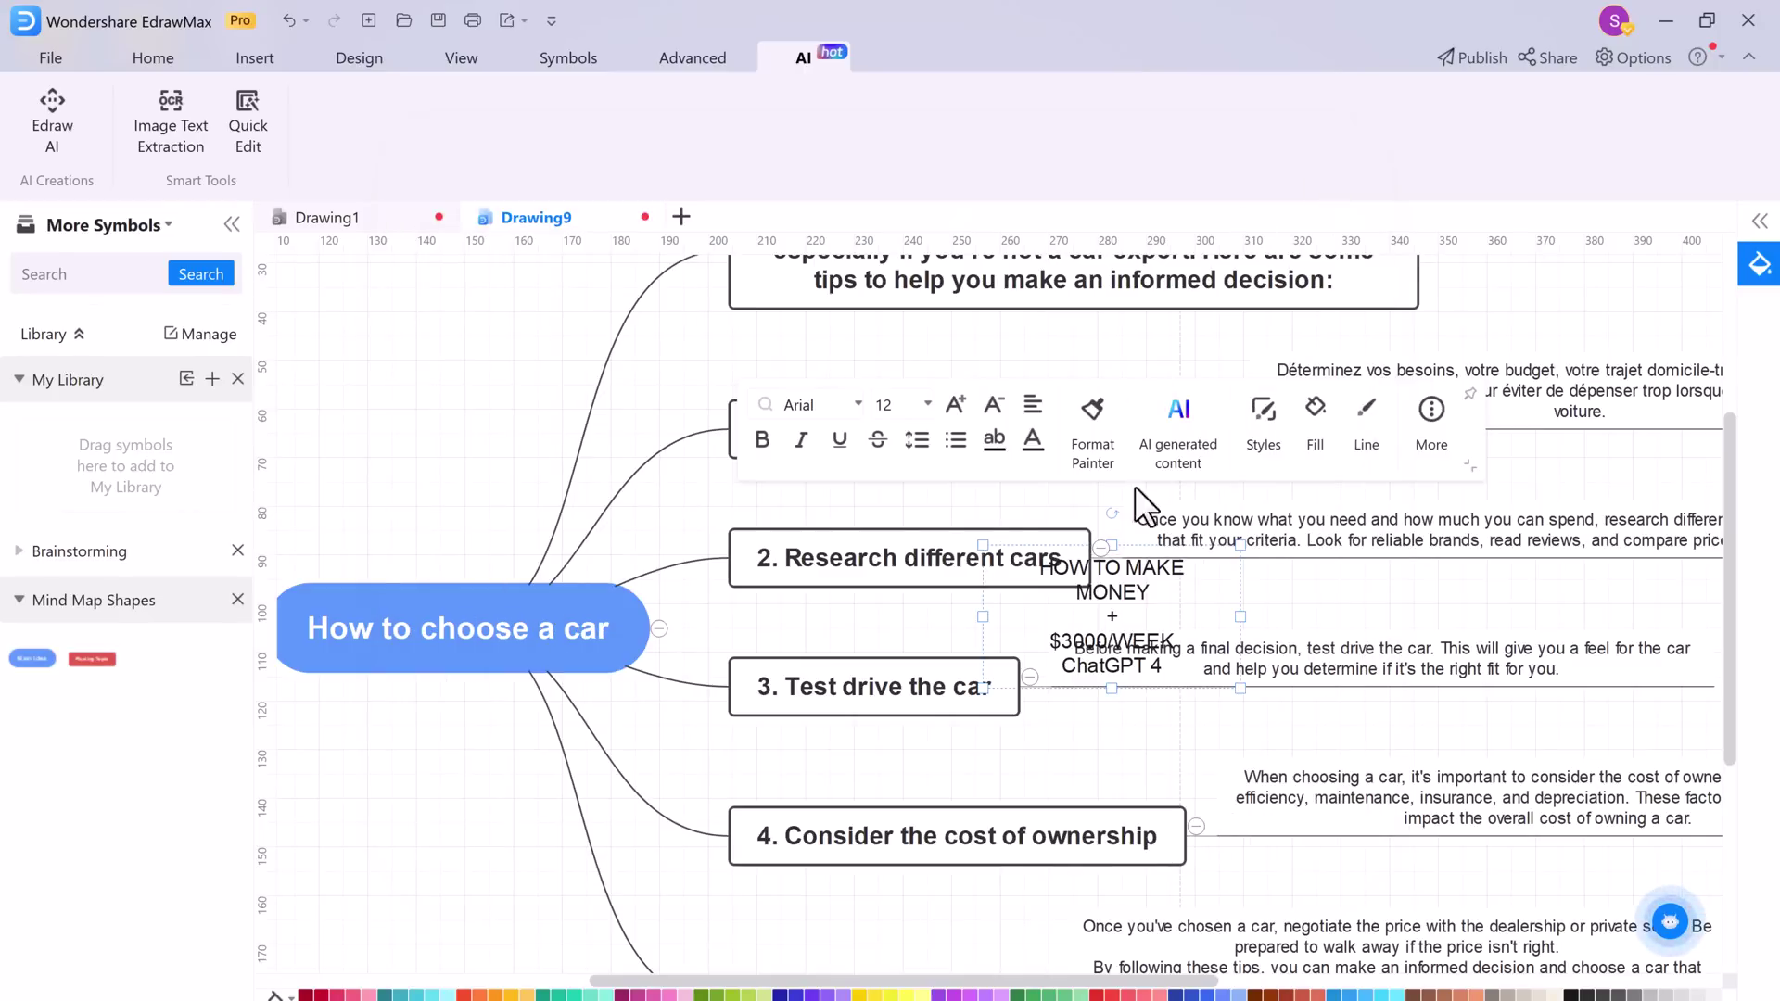
Step: Move the extracted text block beneath '5. Negotiate the price'
drag(1108, 584, 402, 809)
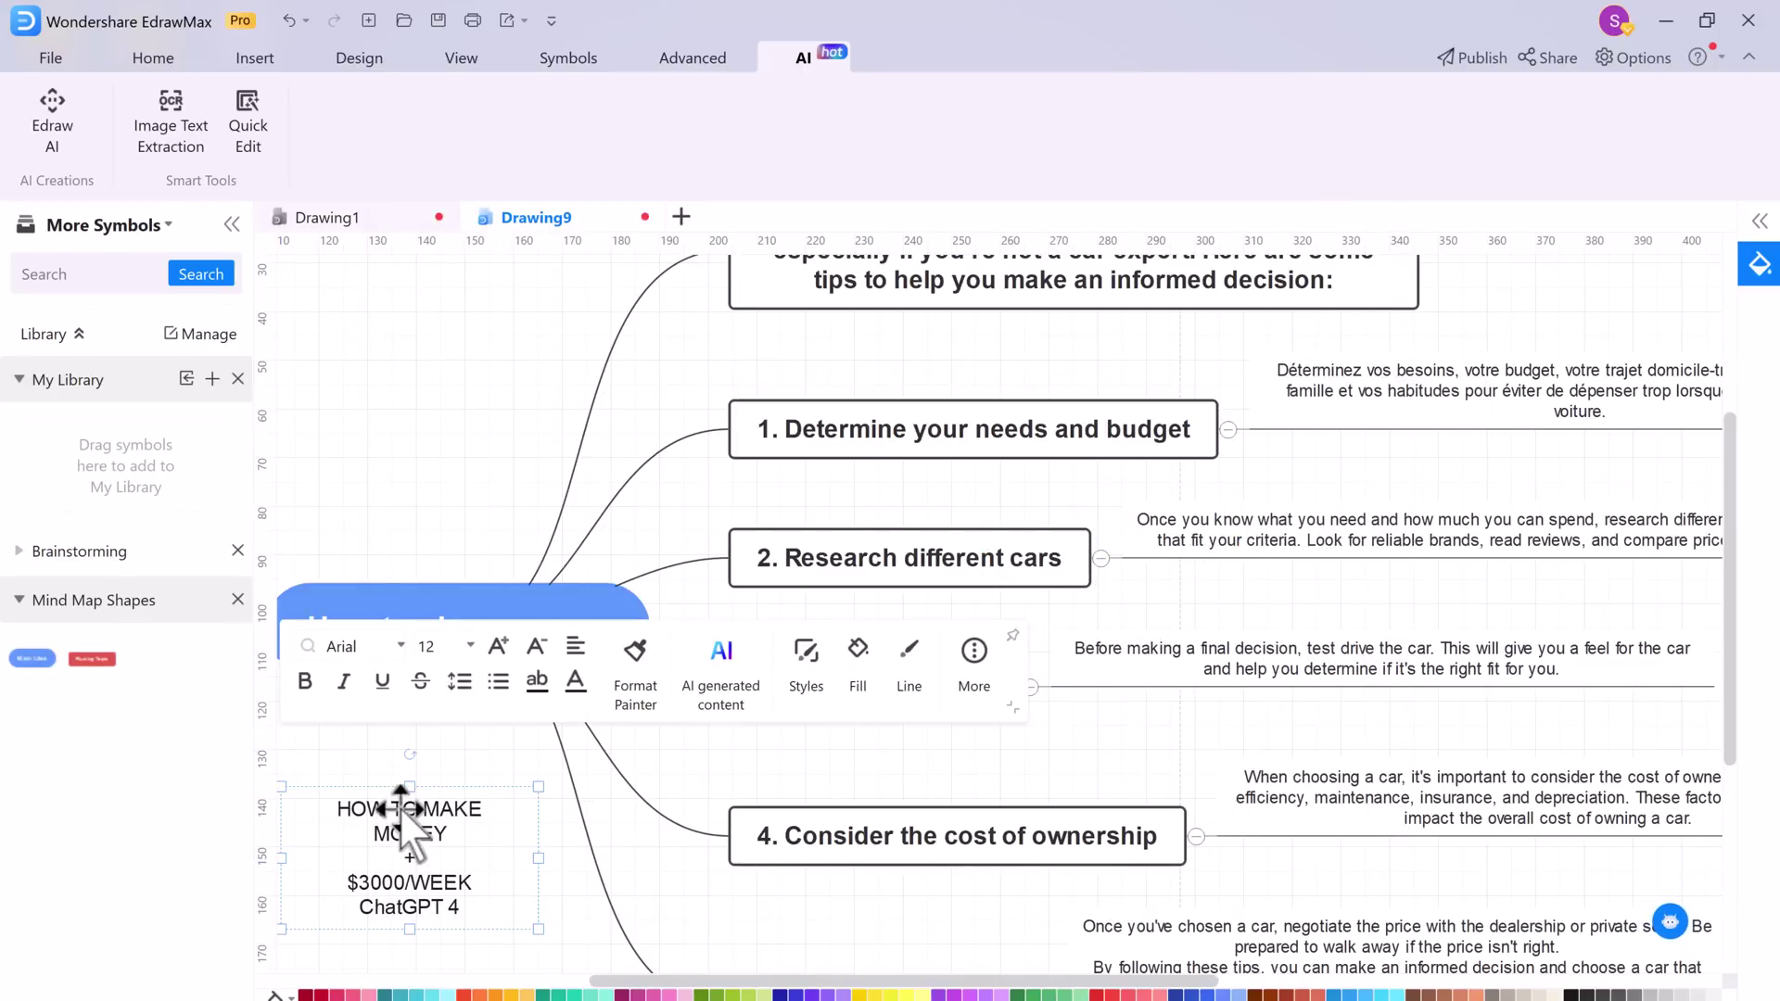
scroll(717, 765, down, 4)
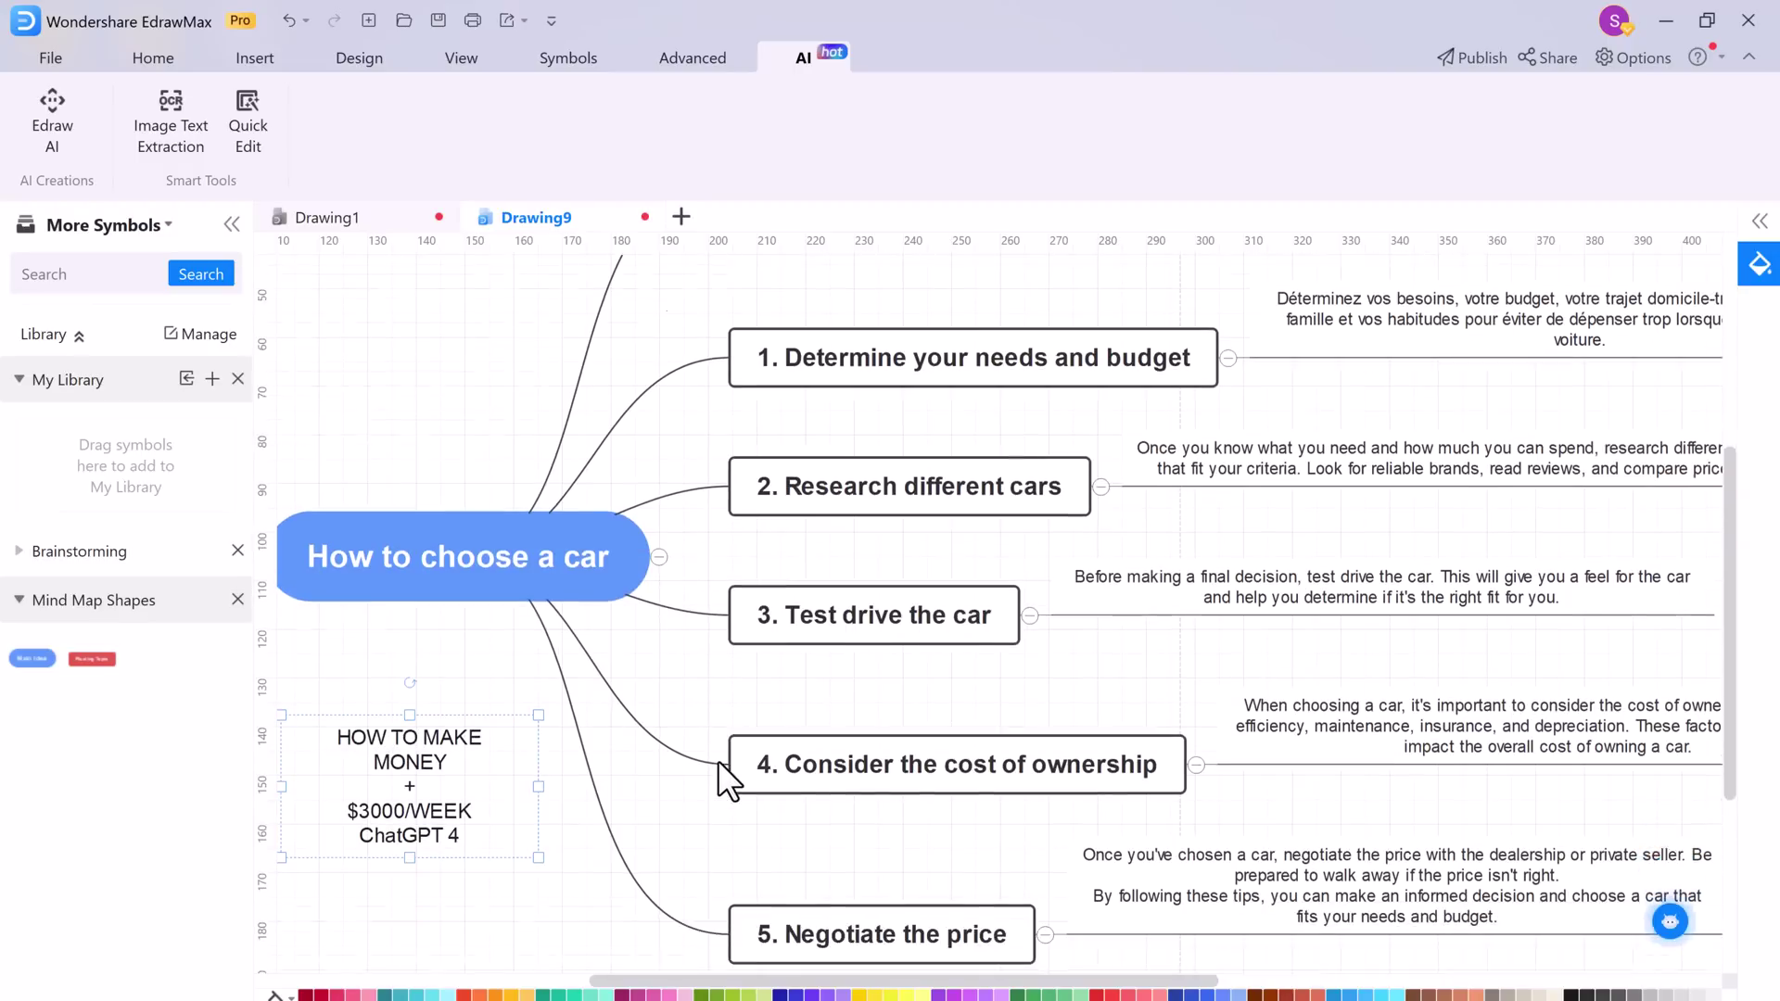
drag(443, 575, 915, 884)
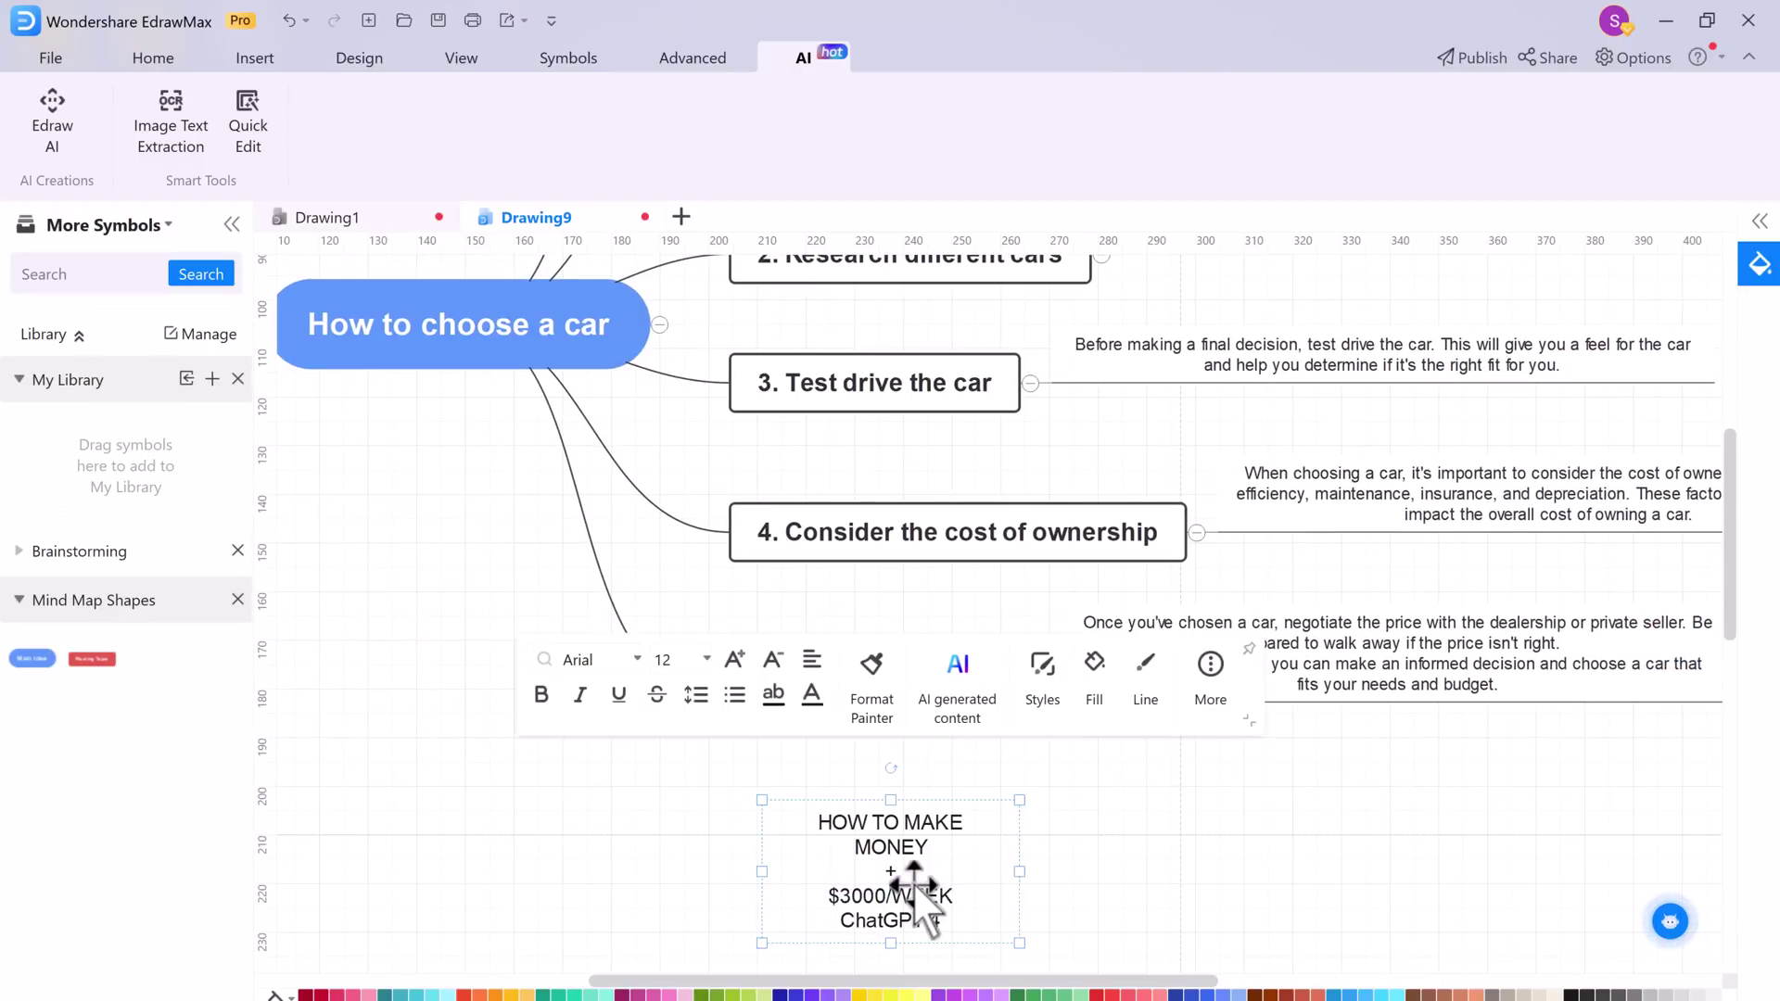
scroll(1077, 864, down, 1)
key(Up)
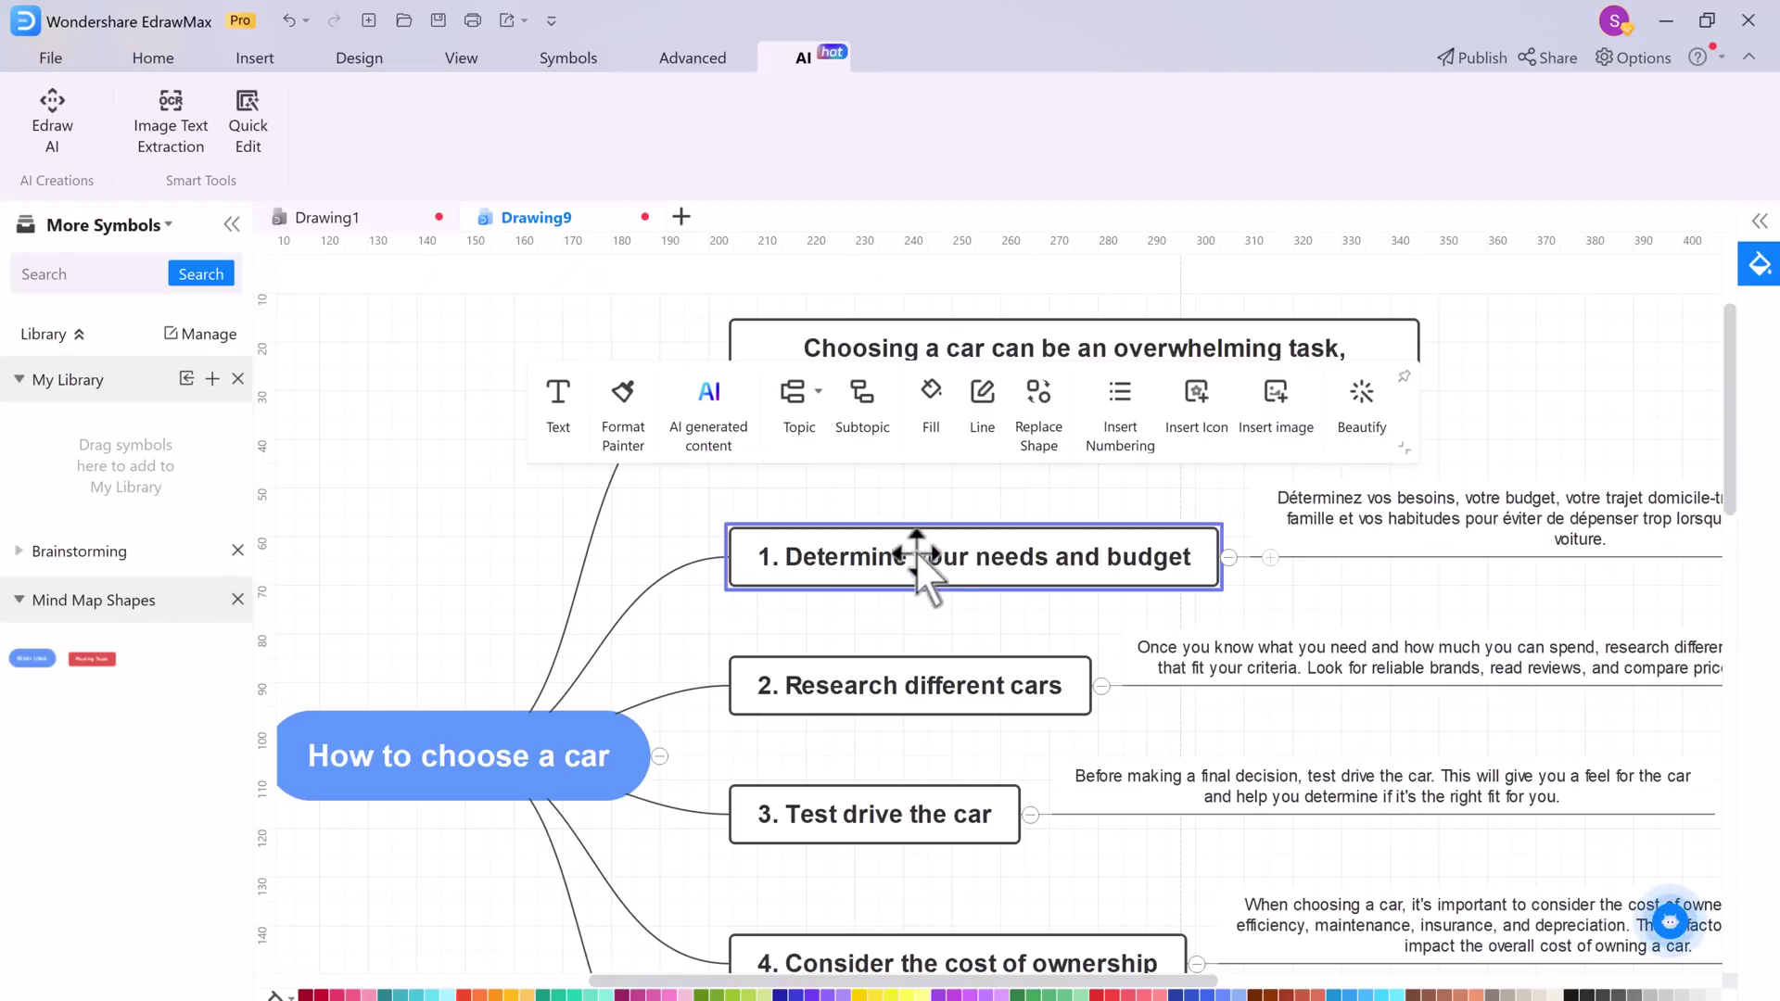
Step: Fill the central 'How to choose a car' topic green and give it a rounded shape
key(Left)
click(683, 579)
click(832, 397)
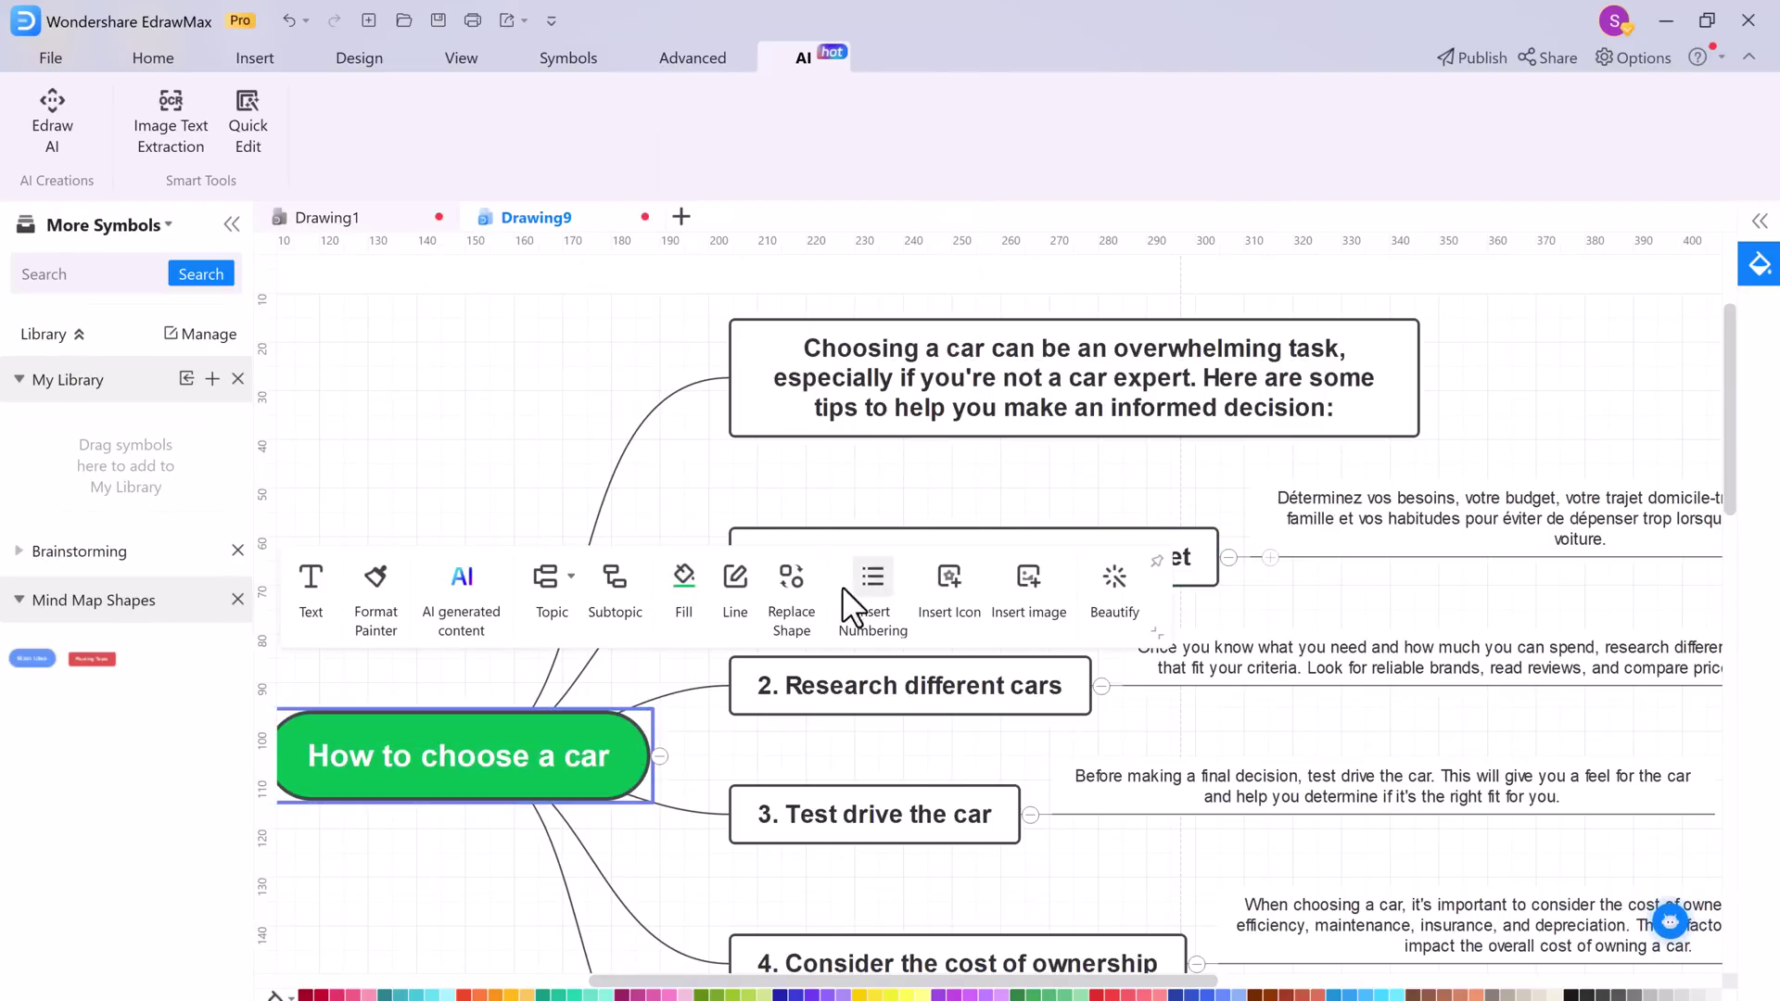
click(793, 582)
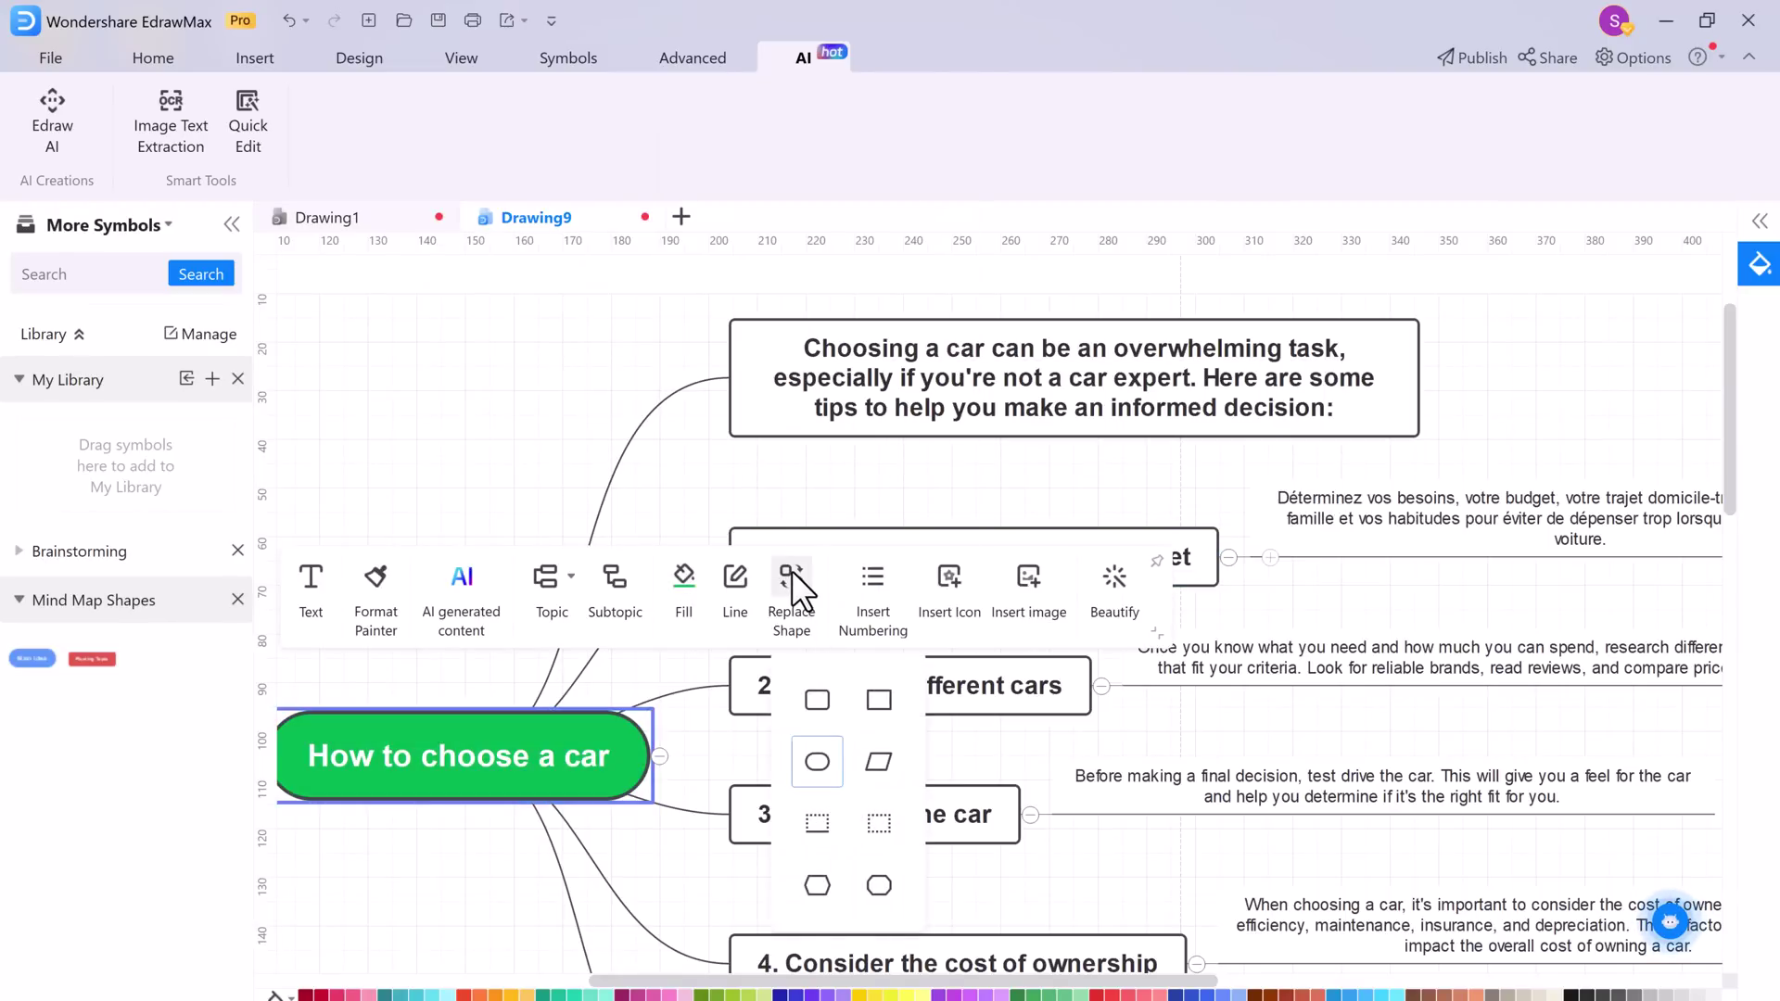
click(823, 758)
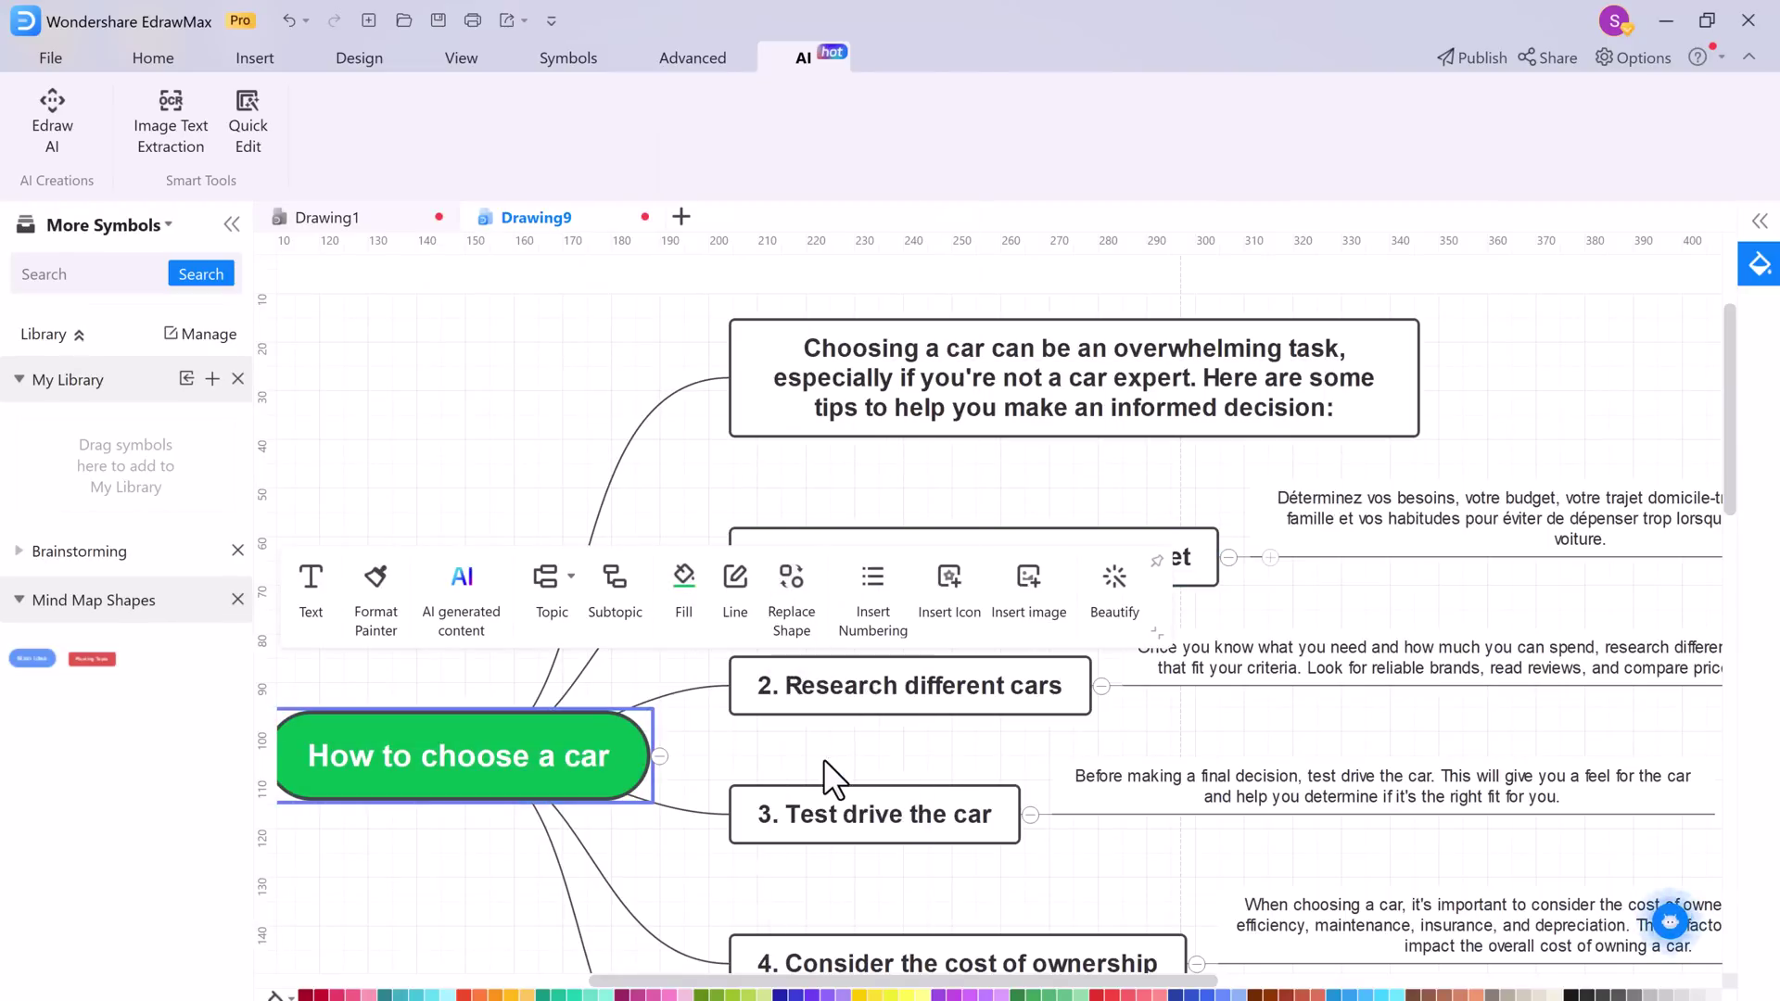
click(881, 584)
click(952, 589)
Step: Add a Priority 1 icon and a progress check icon to the root topic
click(954, 581)
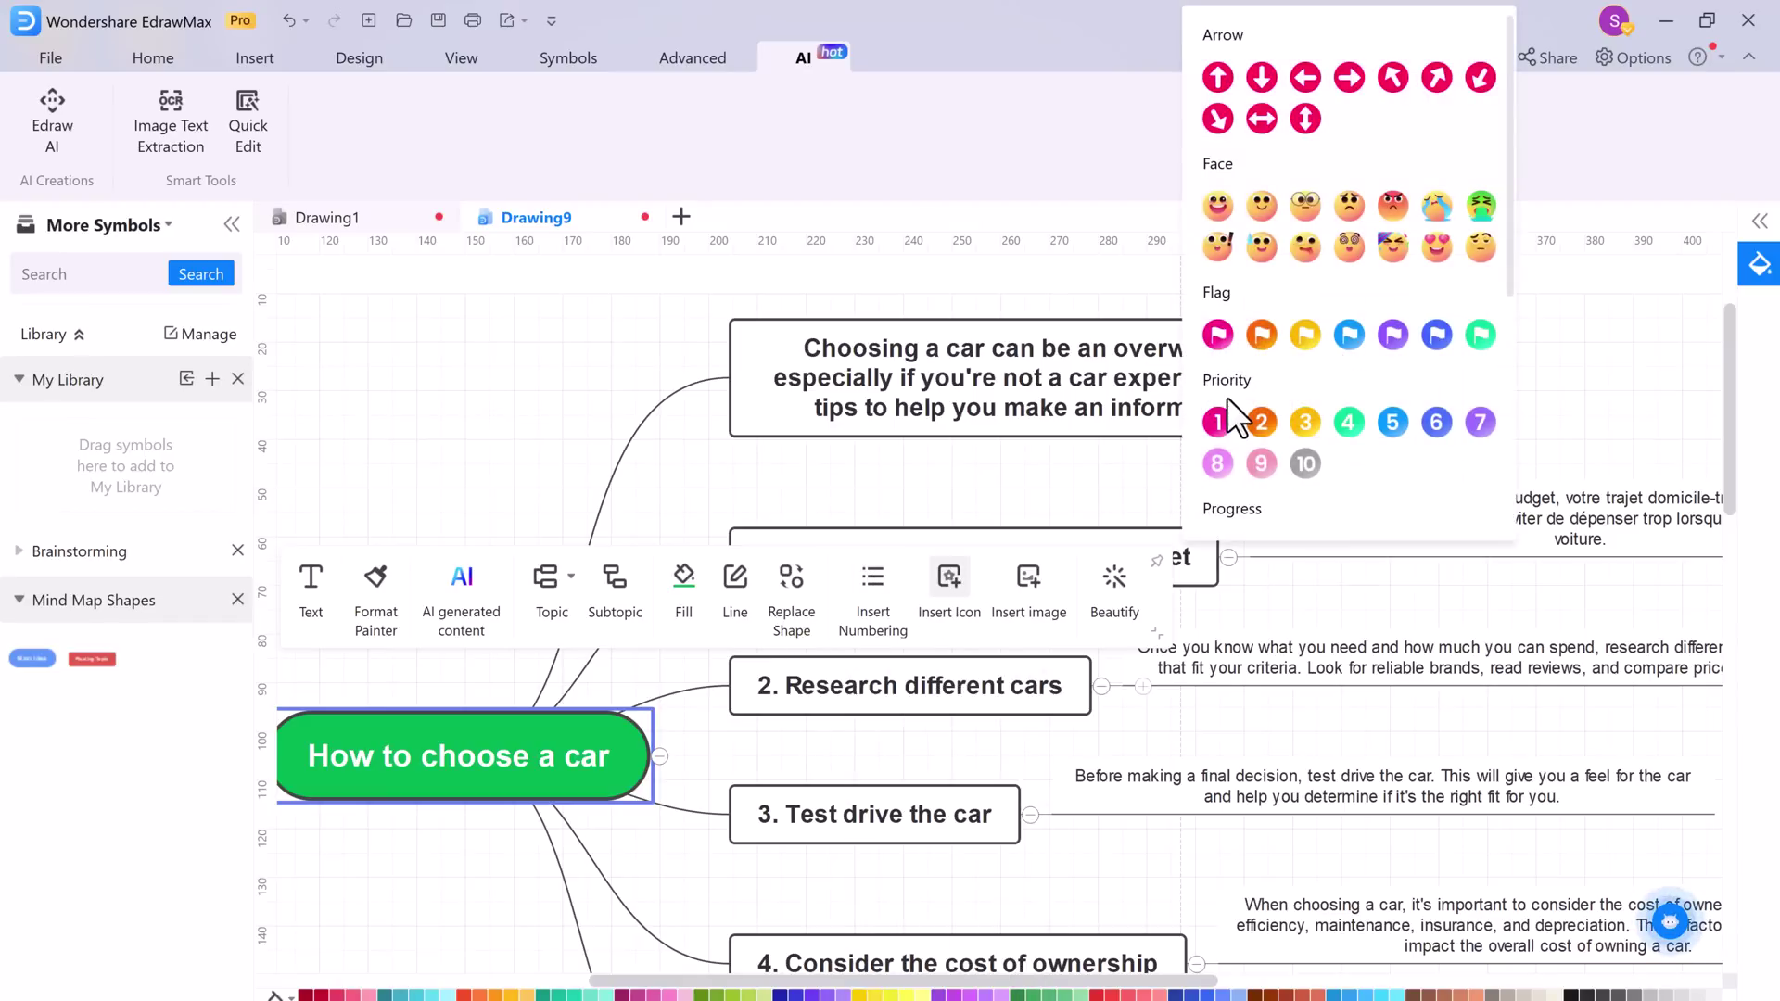
click(1217, 422)
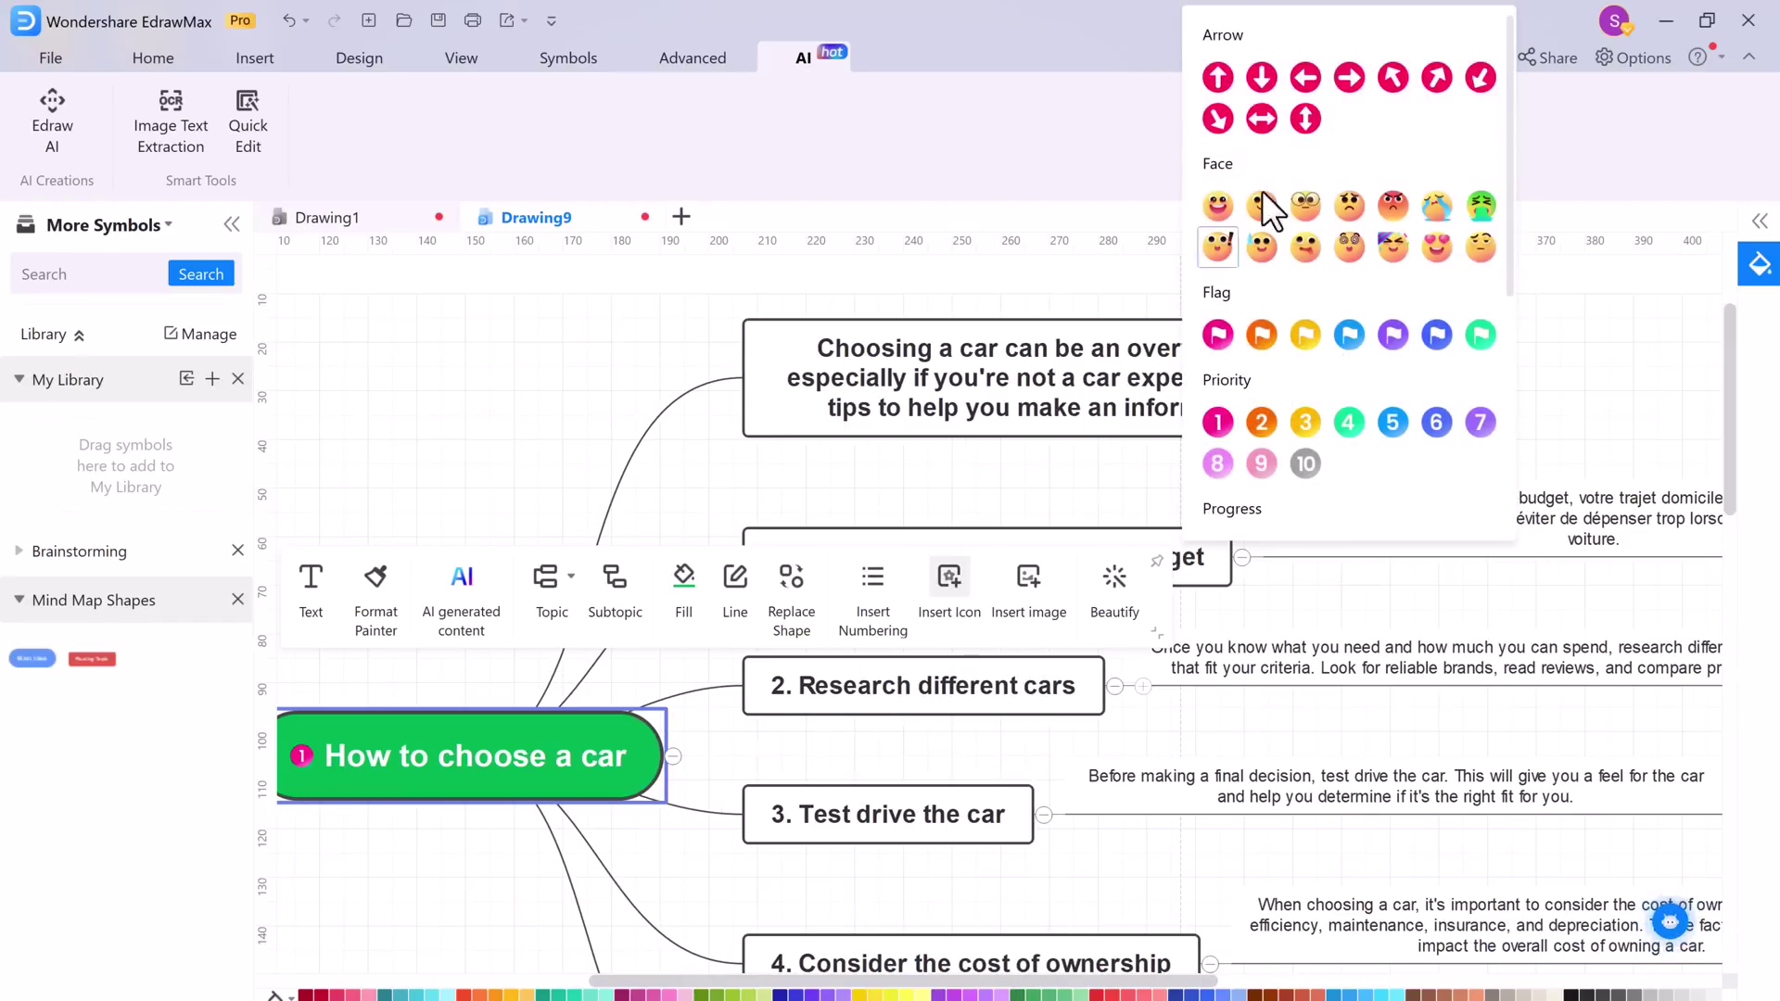
scroll(1305, 281, down, 1)
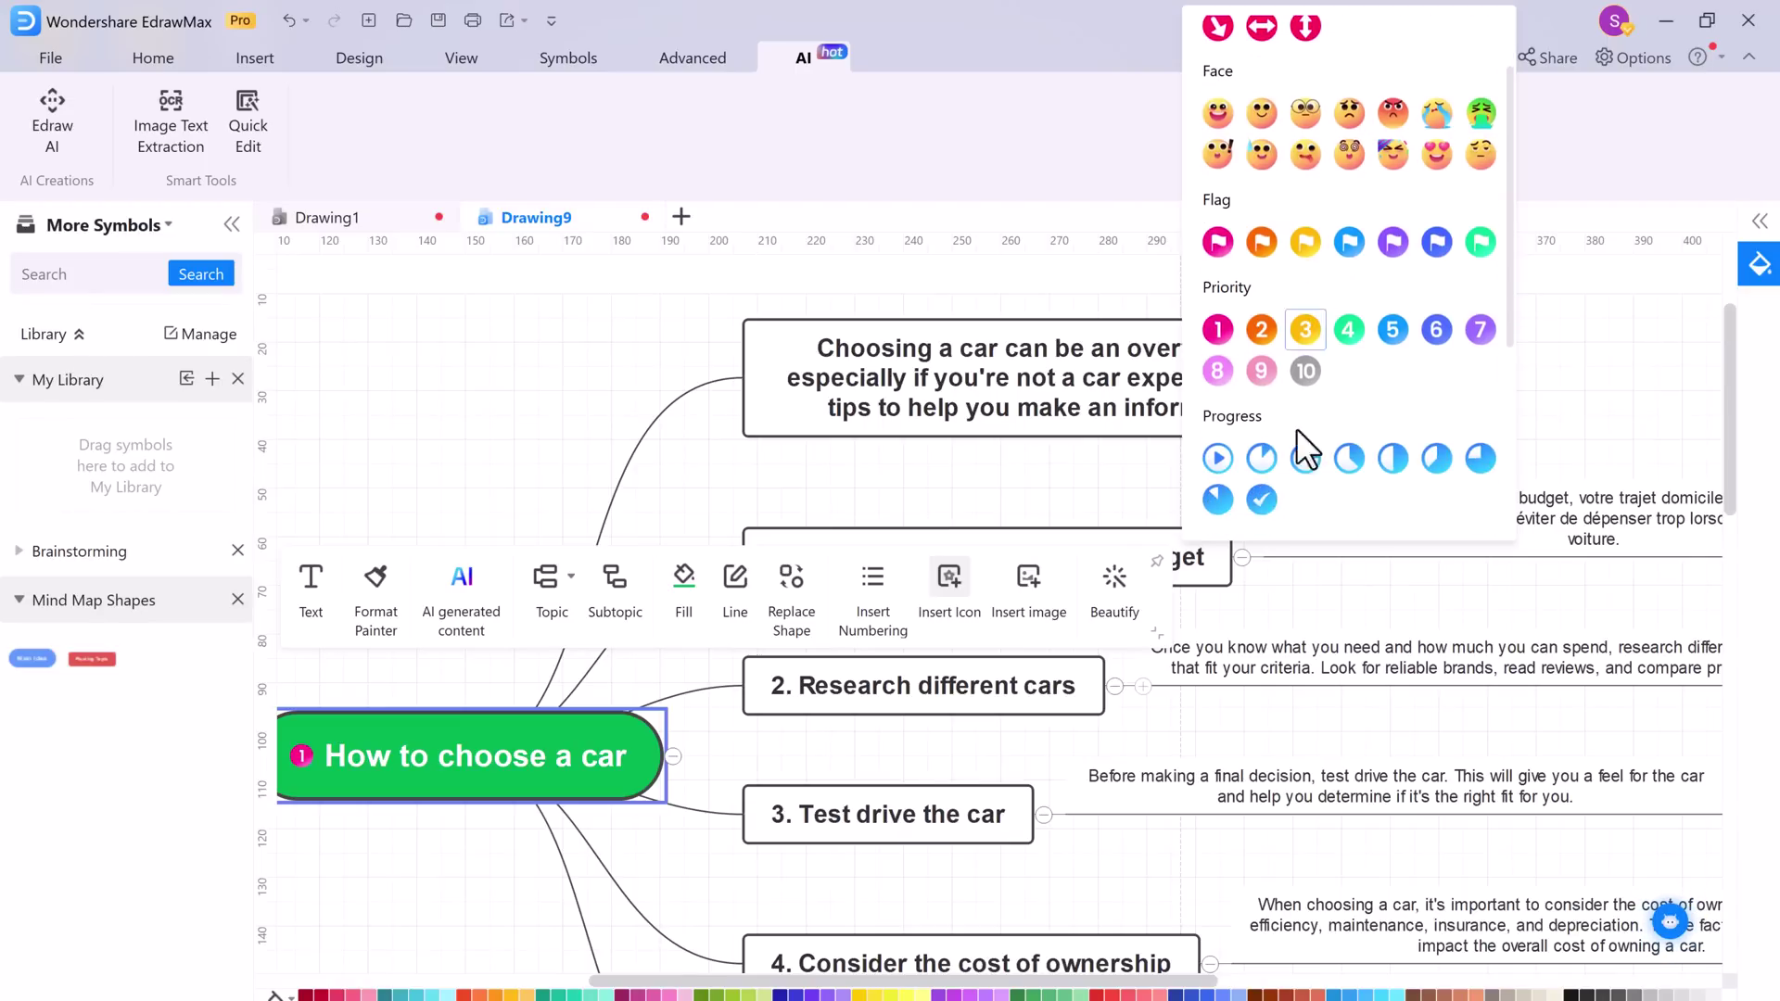
click(1263, 497)
click(1110, 577)
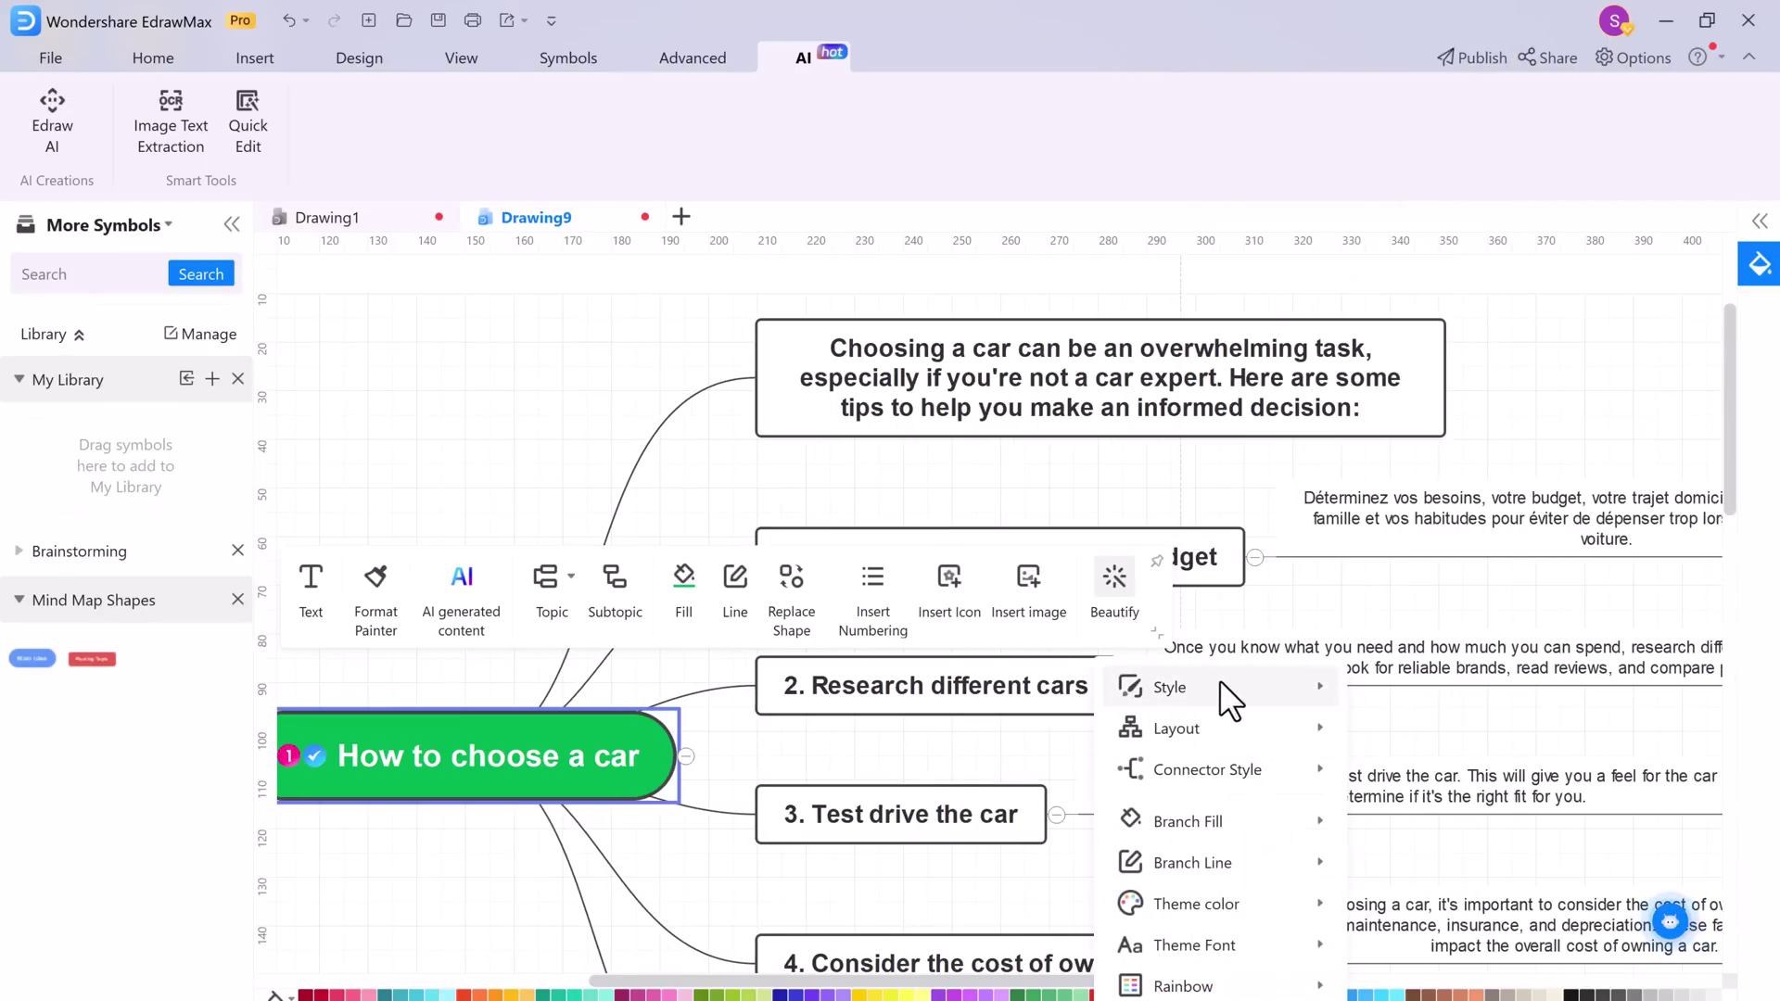
Step: Switch the connector style to right-angled lines with arrowheads
mouse_move(1205, 728)
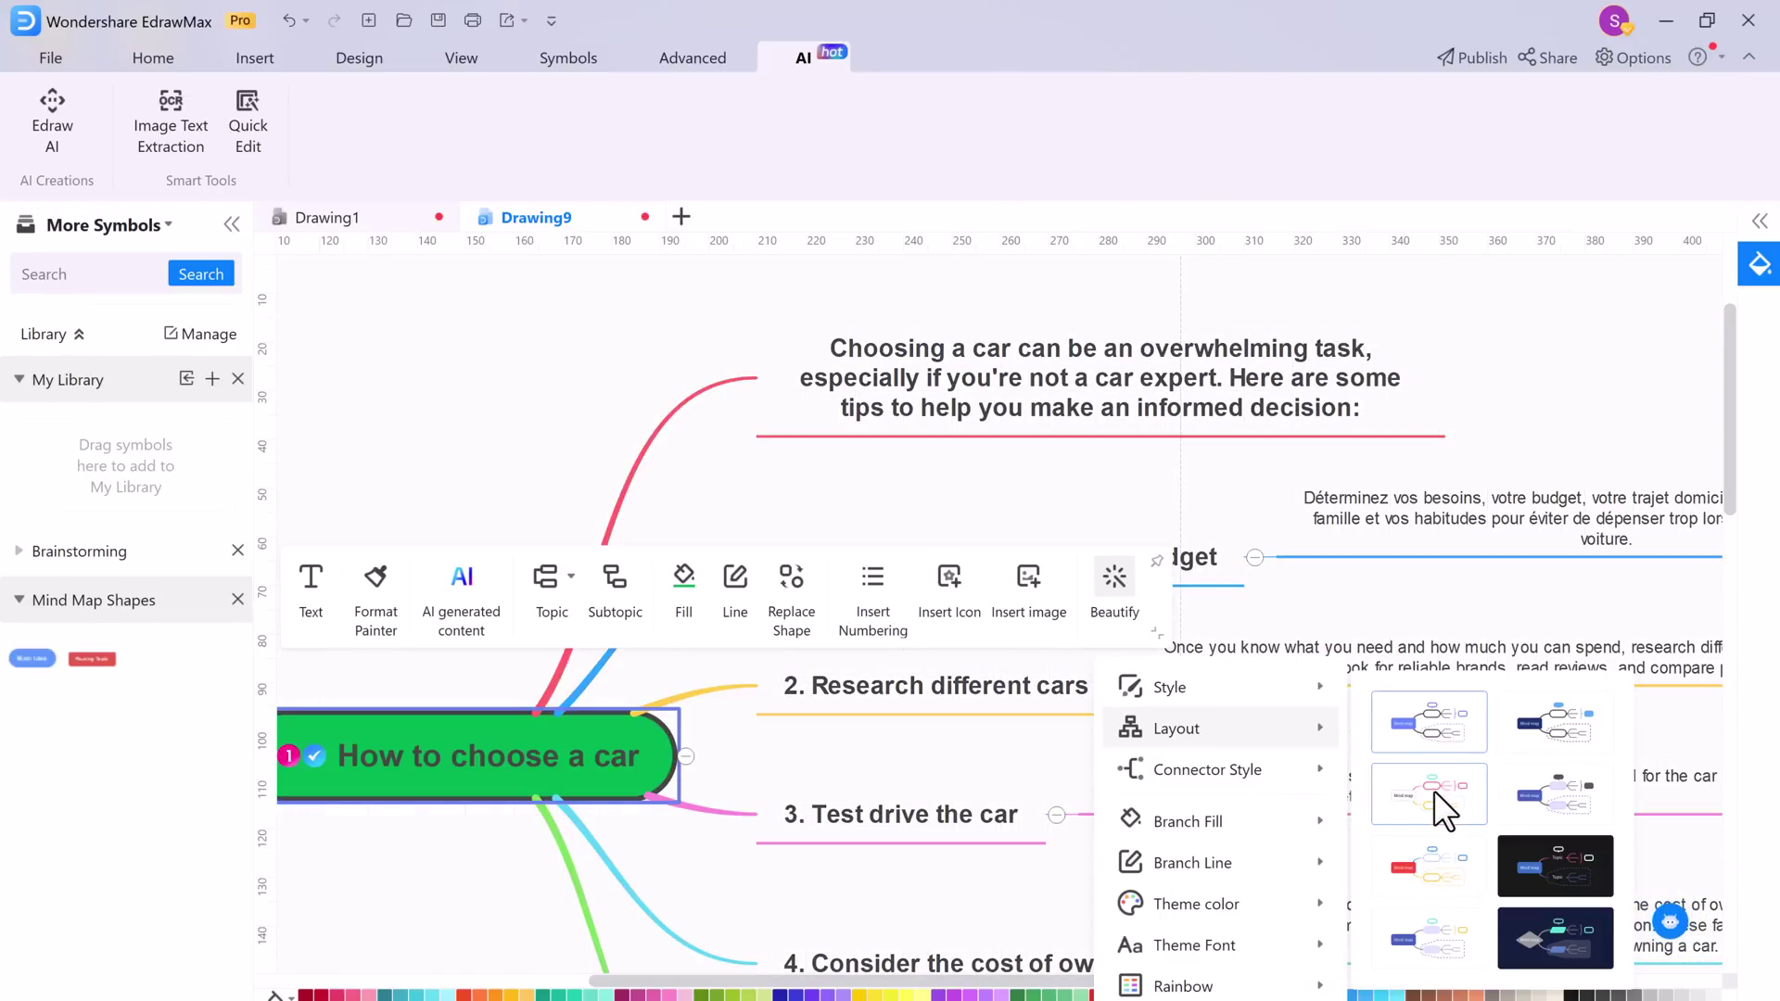
mouse_move(1304, 771)
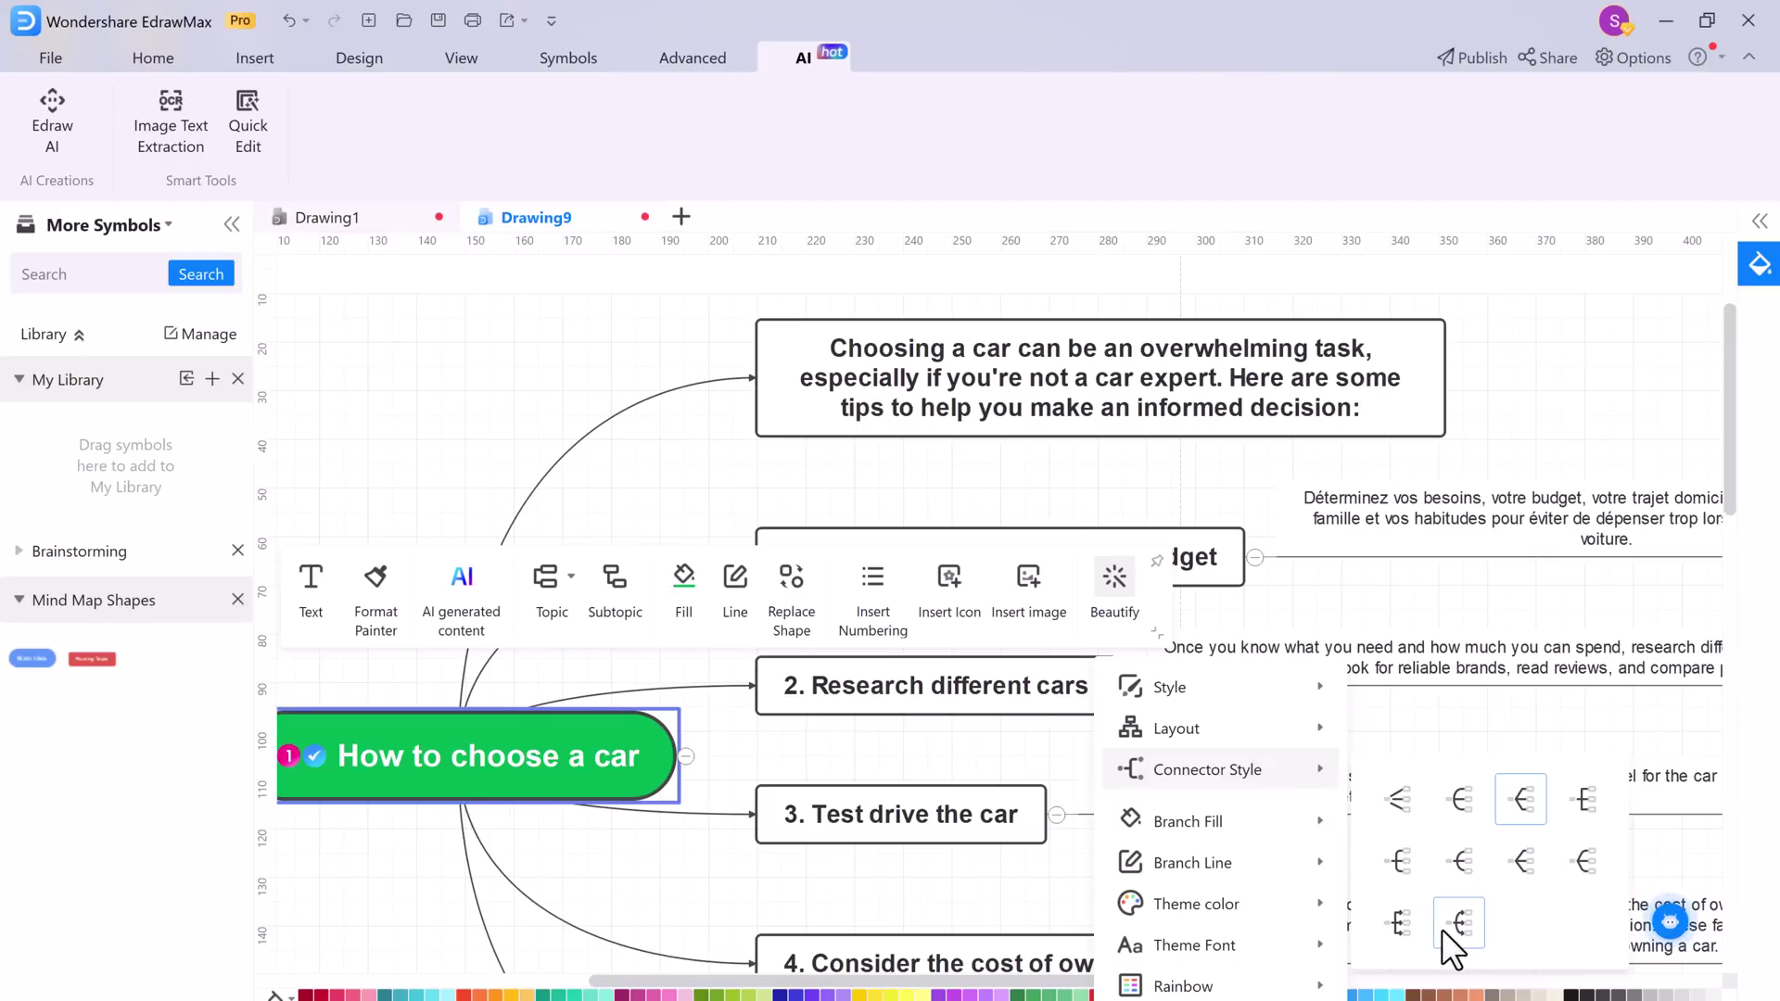
click(1397, 923)
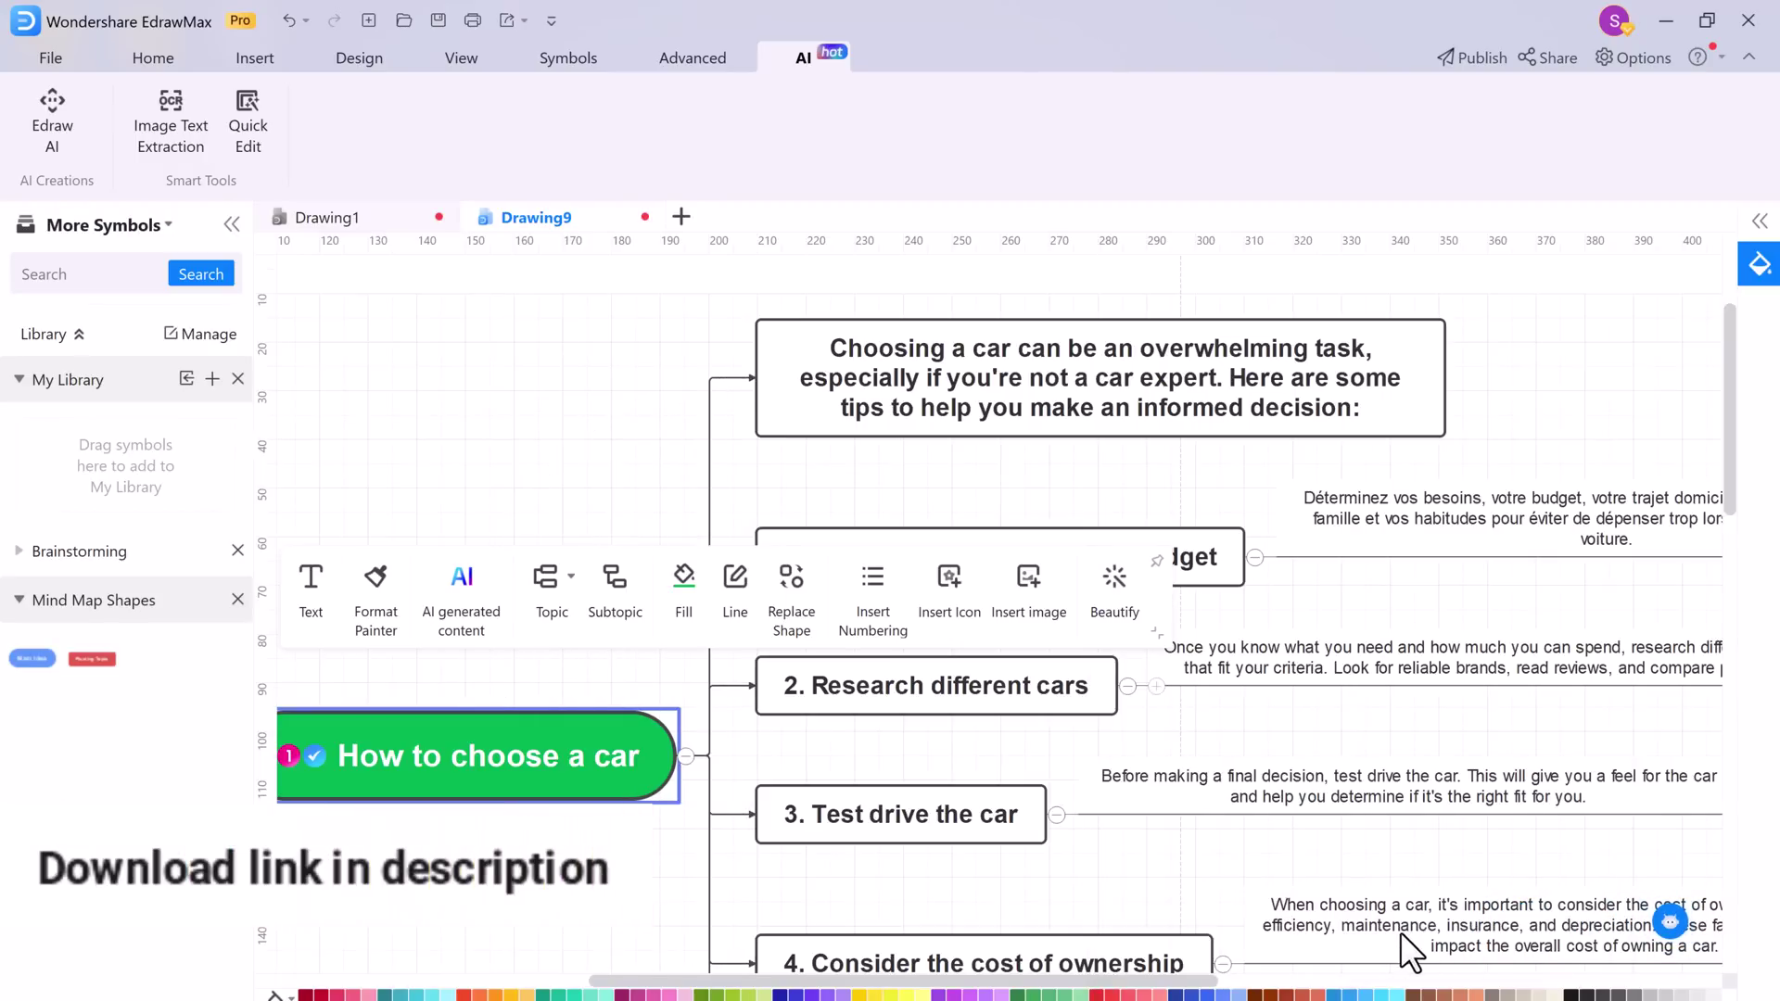
Step: Apply the Live theme colour palette to the mind map
click(1116, 613)
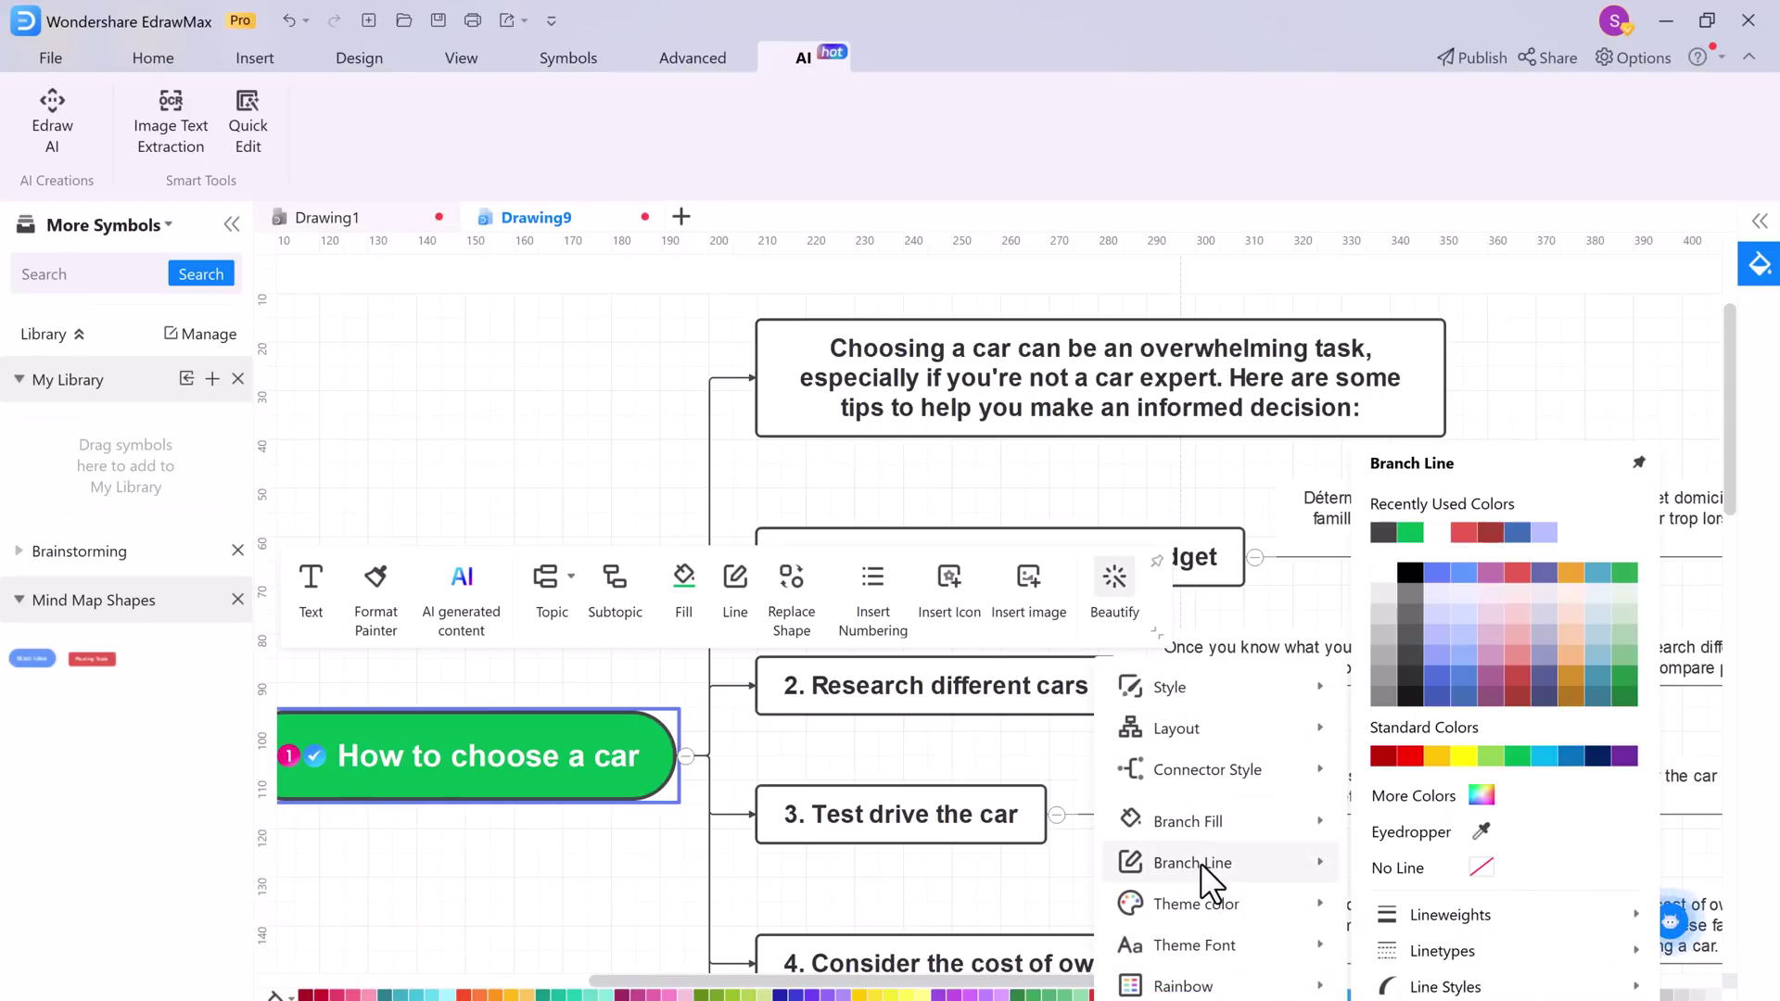
mouse_move(1209, 904)
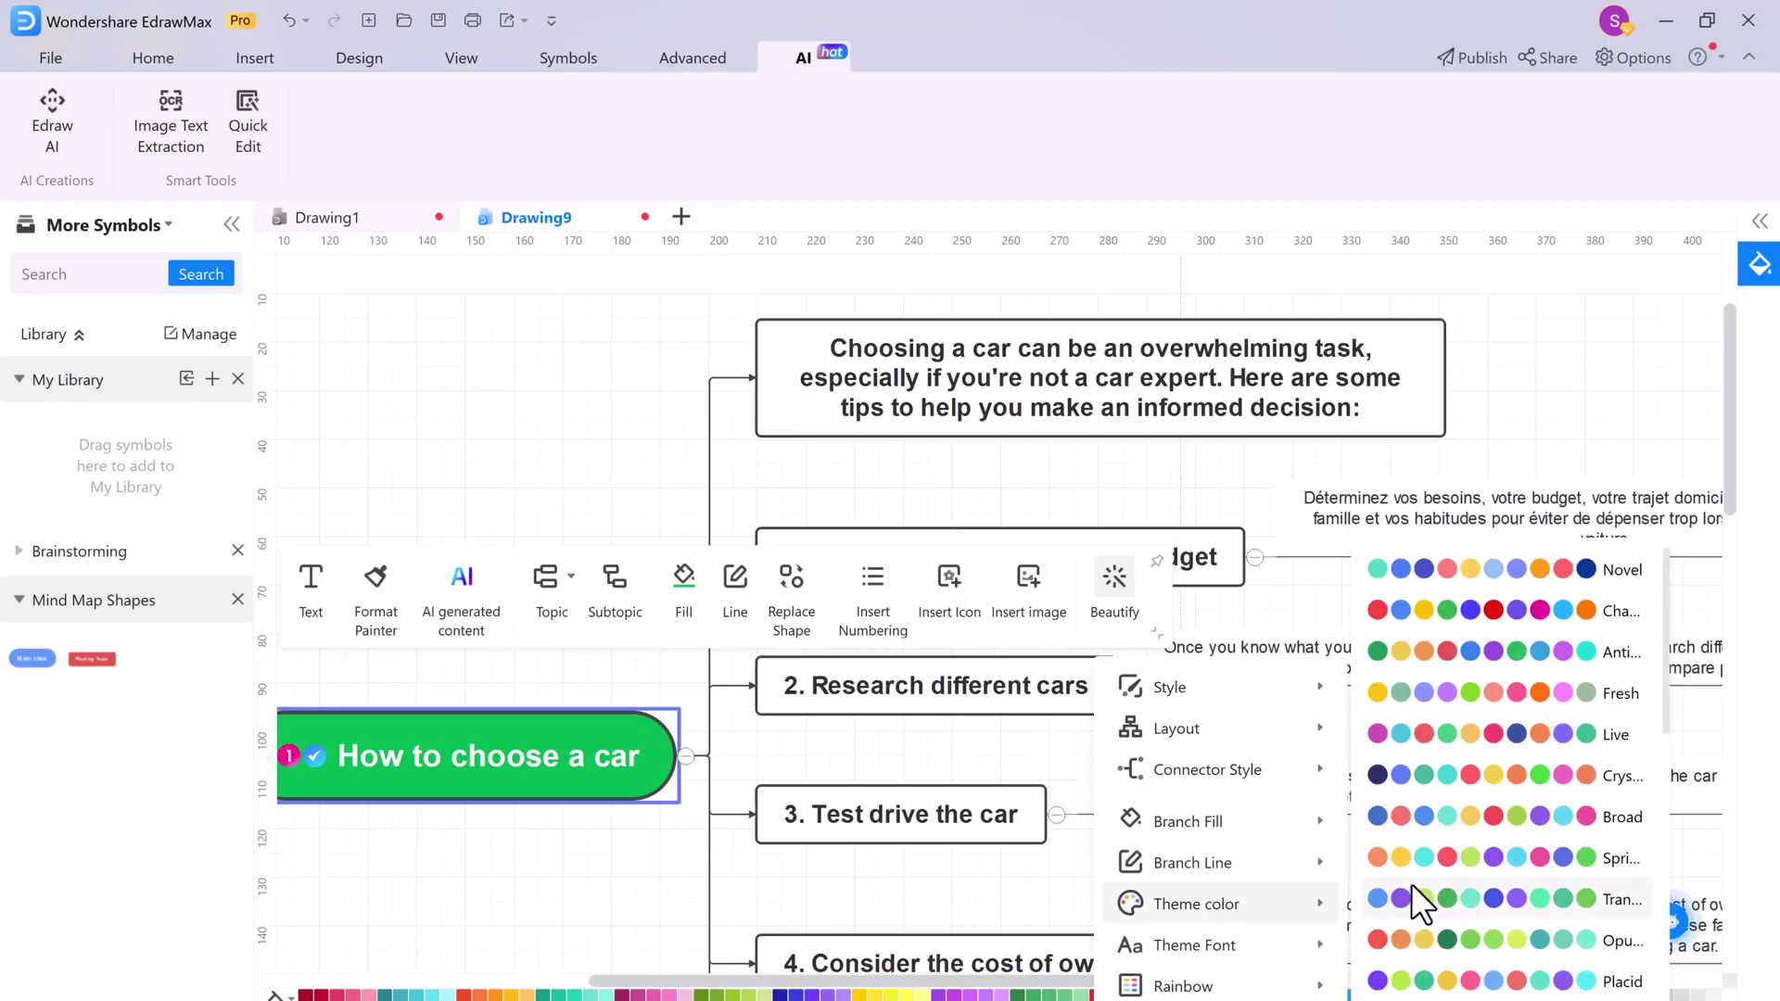
click(1513, 749)
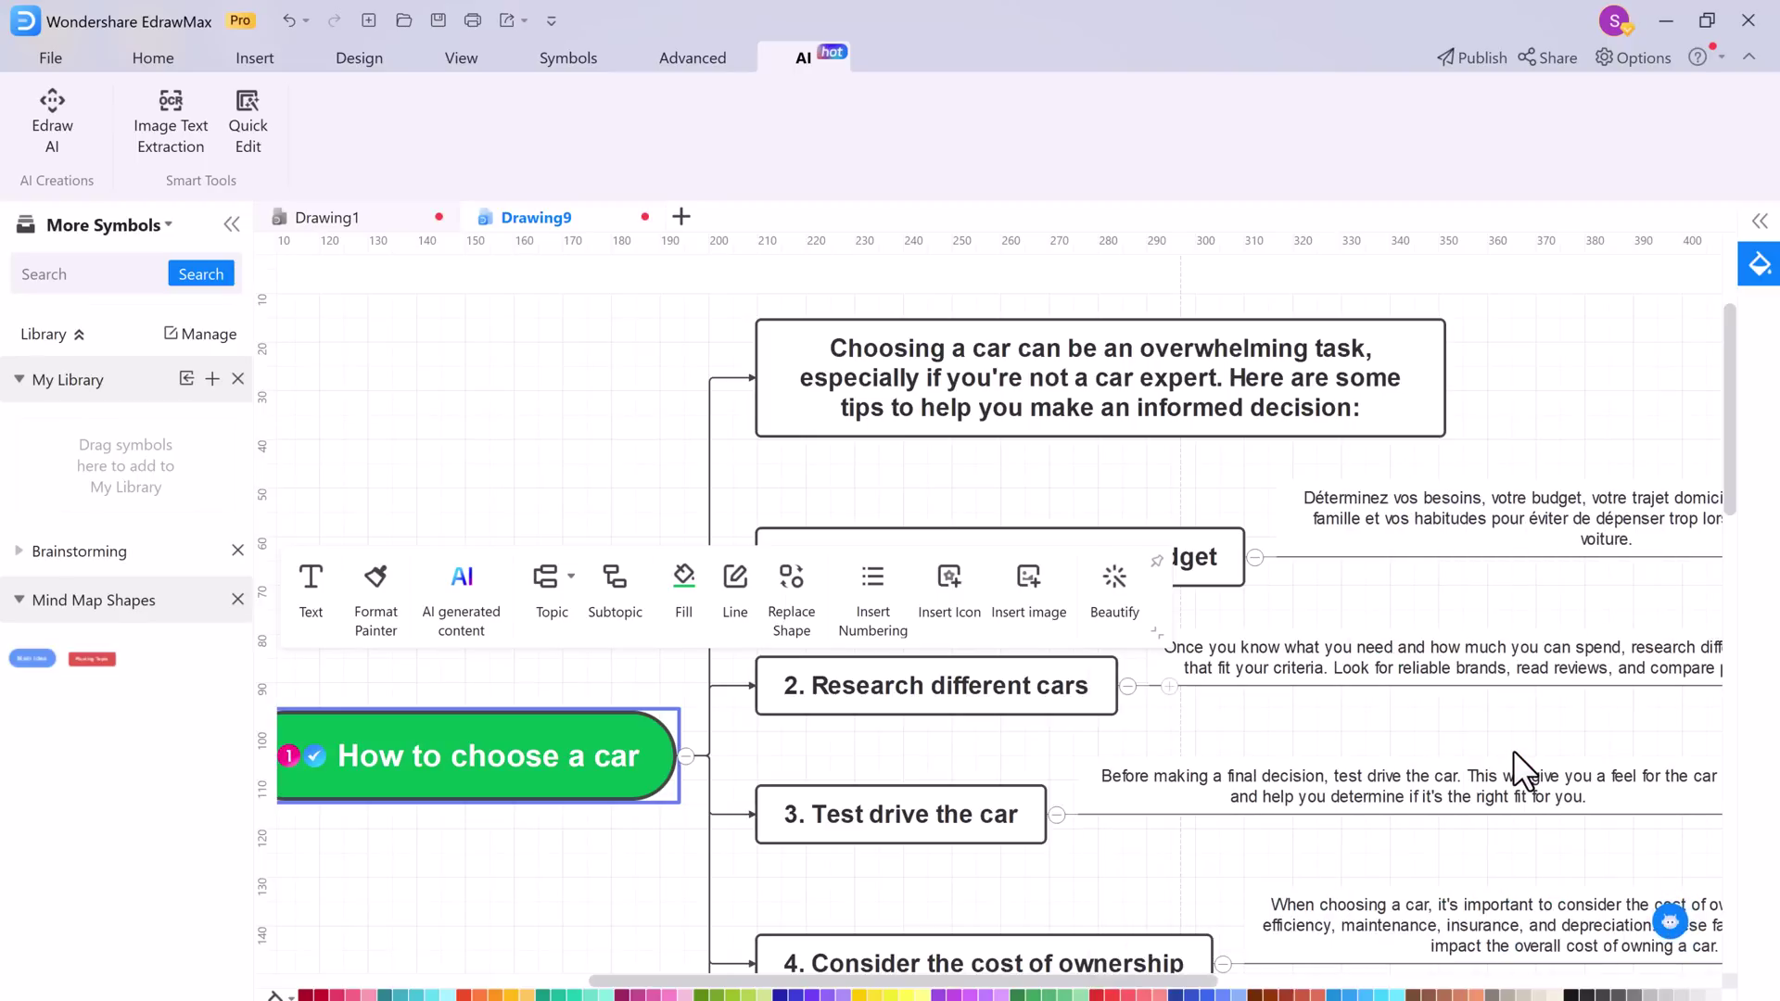
click(1240, 838)
scroll(1240, 838, down, 2)
scroll(1240, 838, down, 3)
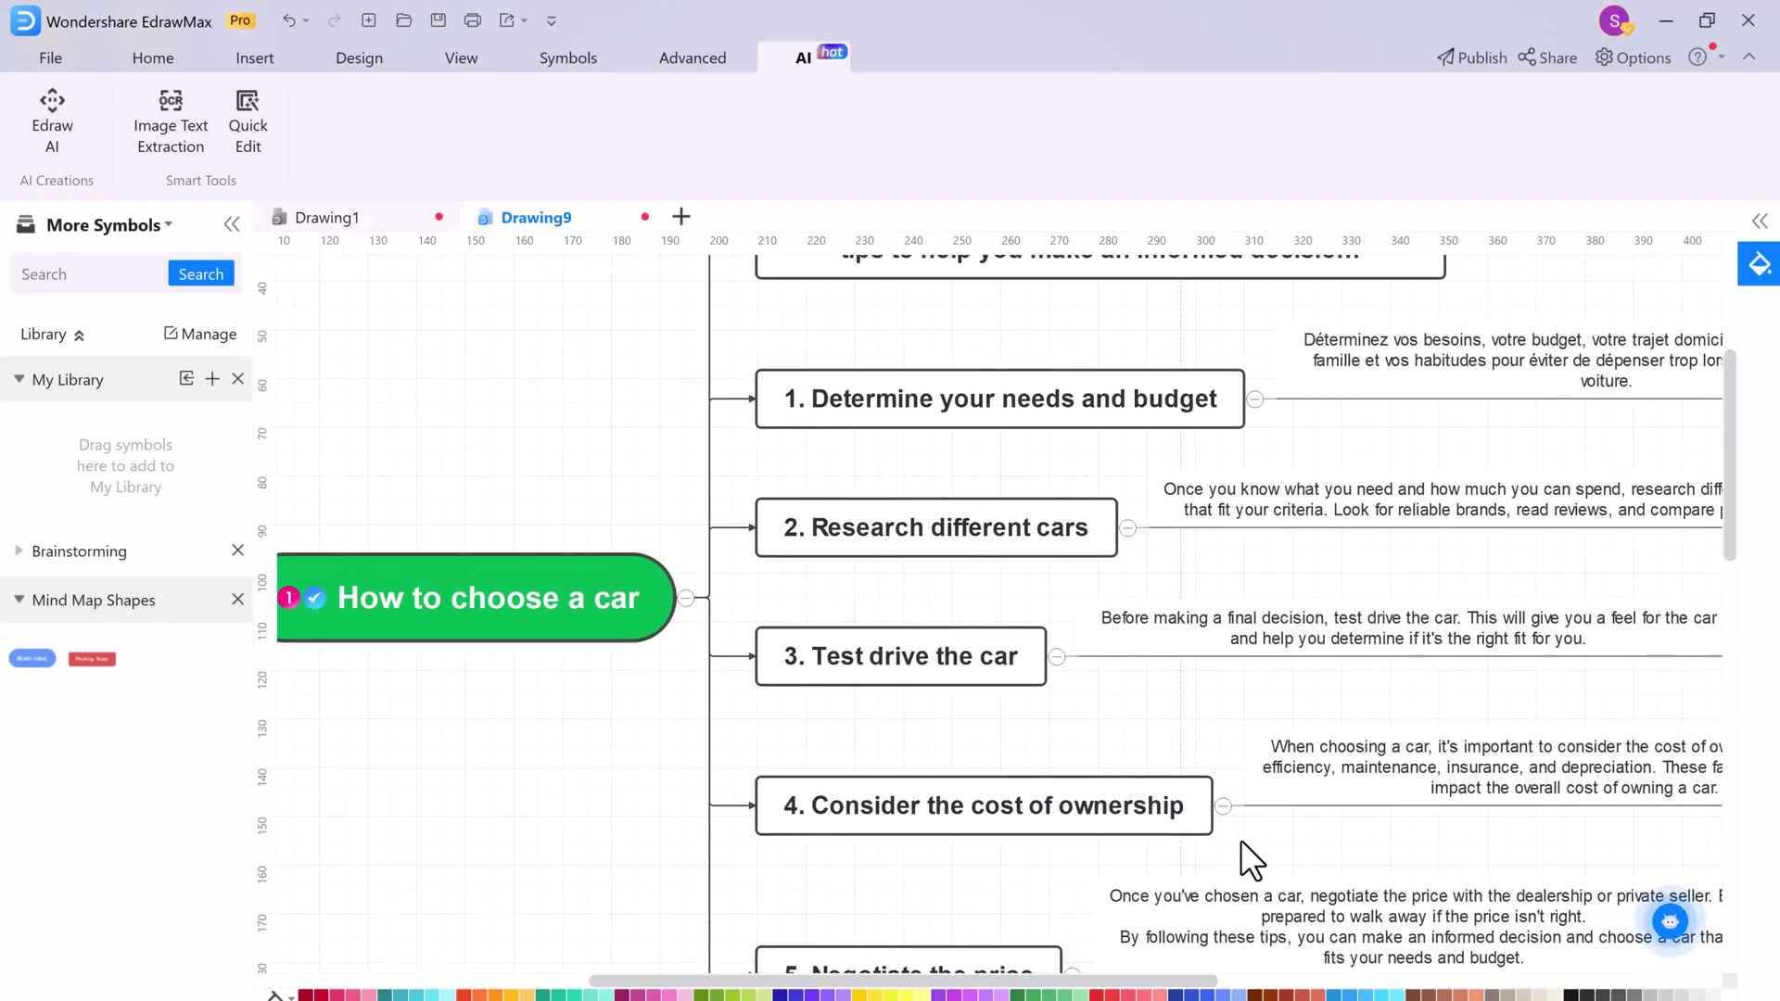
scroll(1240, 838, down, 3)
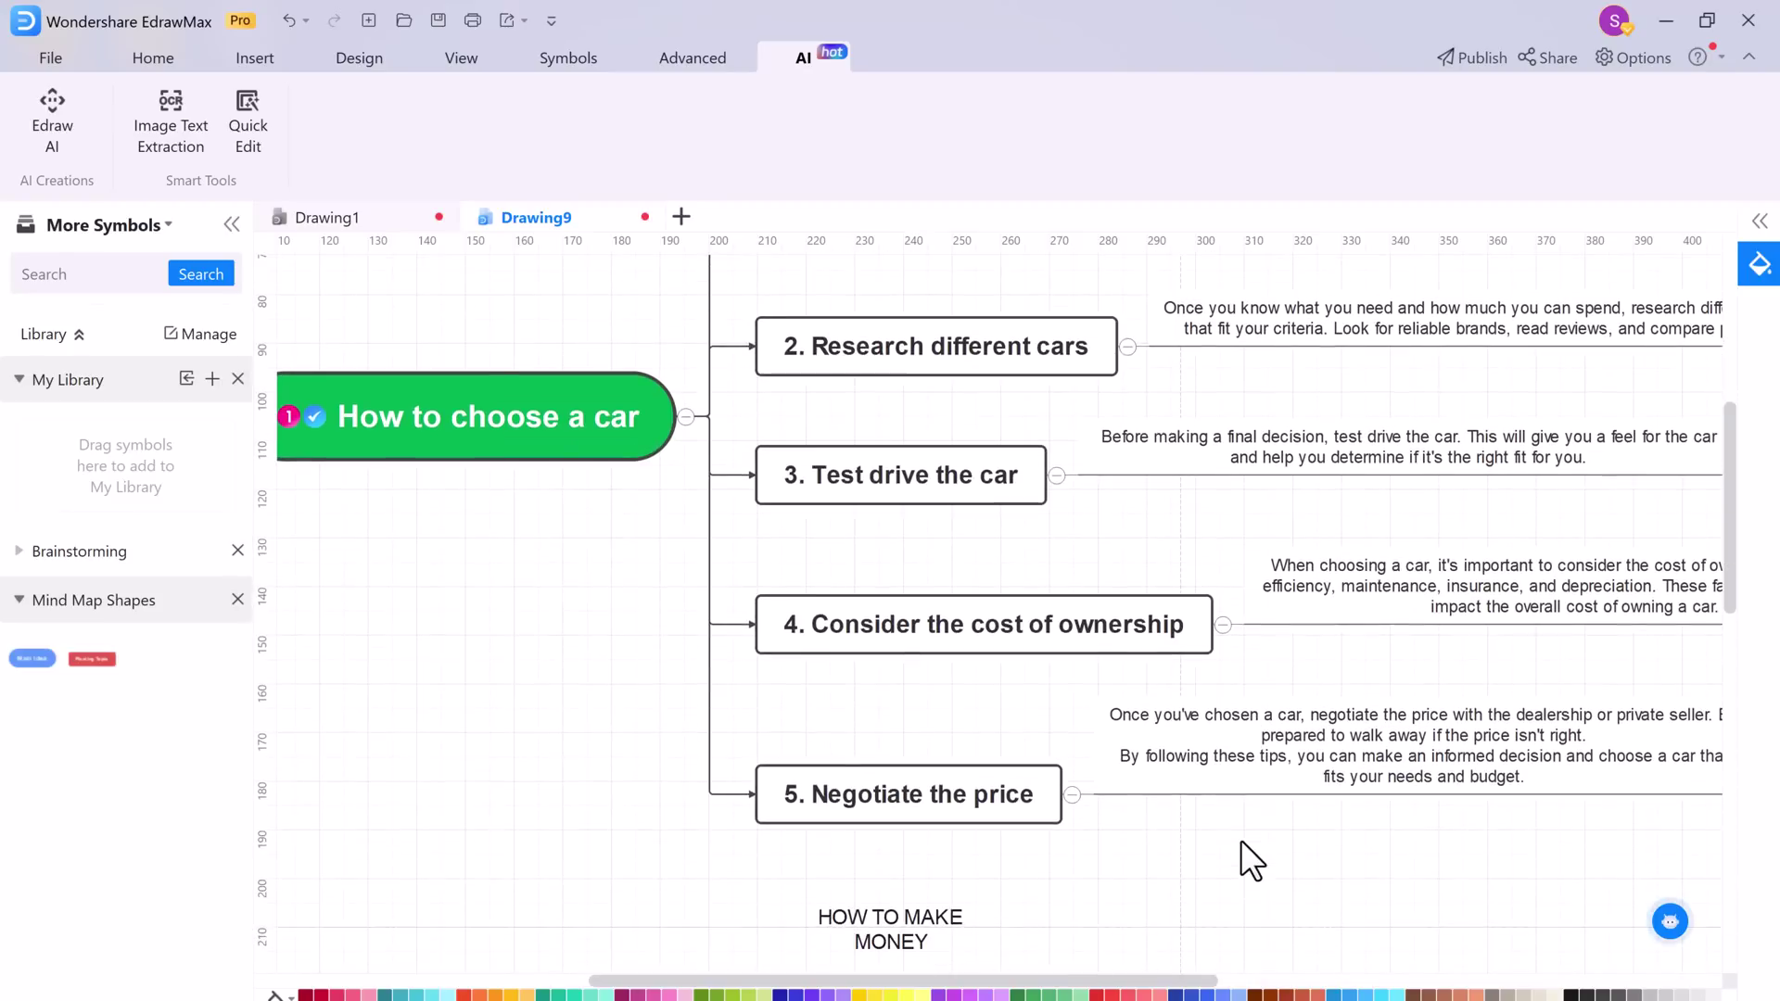
scroll(1241, 840, up, 7)
scroll(1240, 838, up, 3)
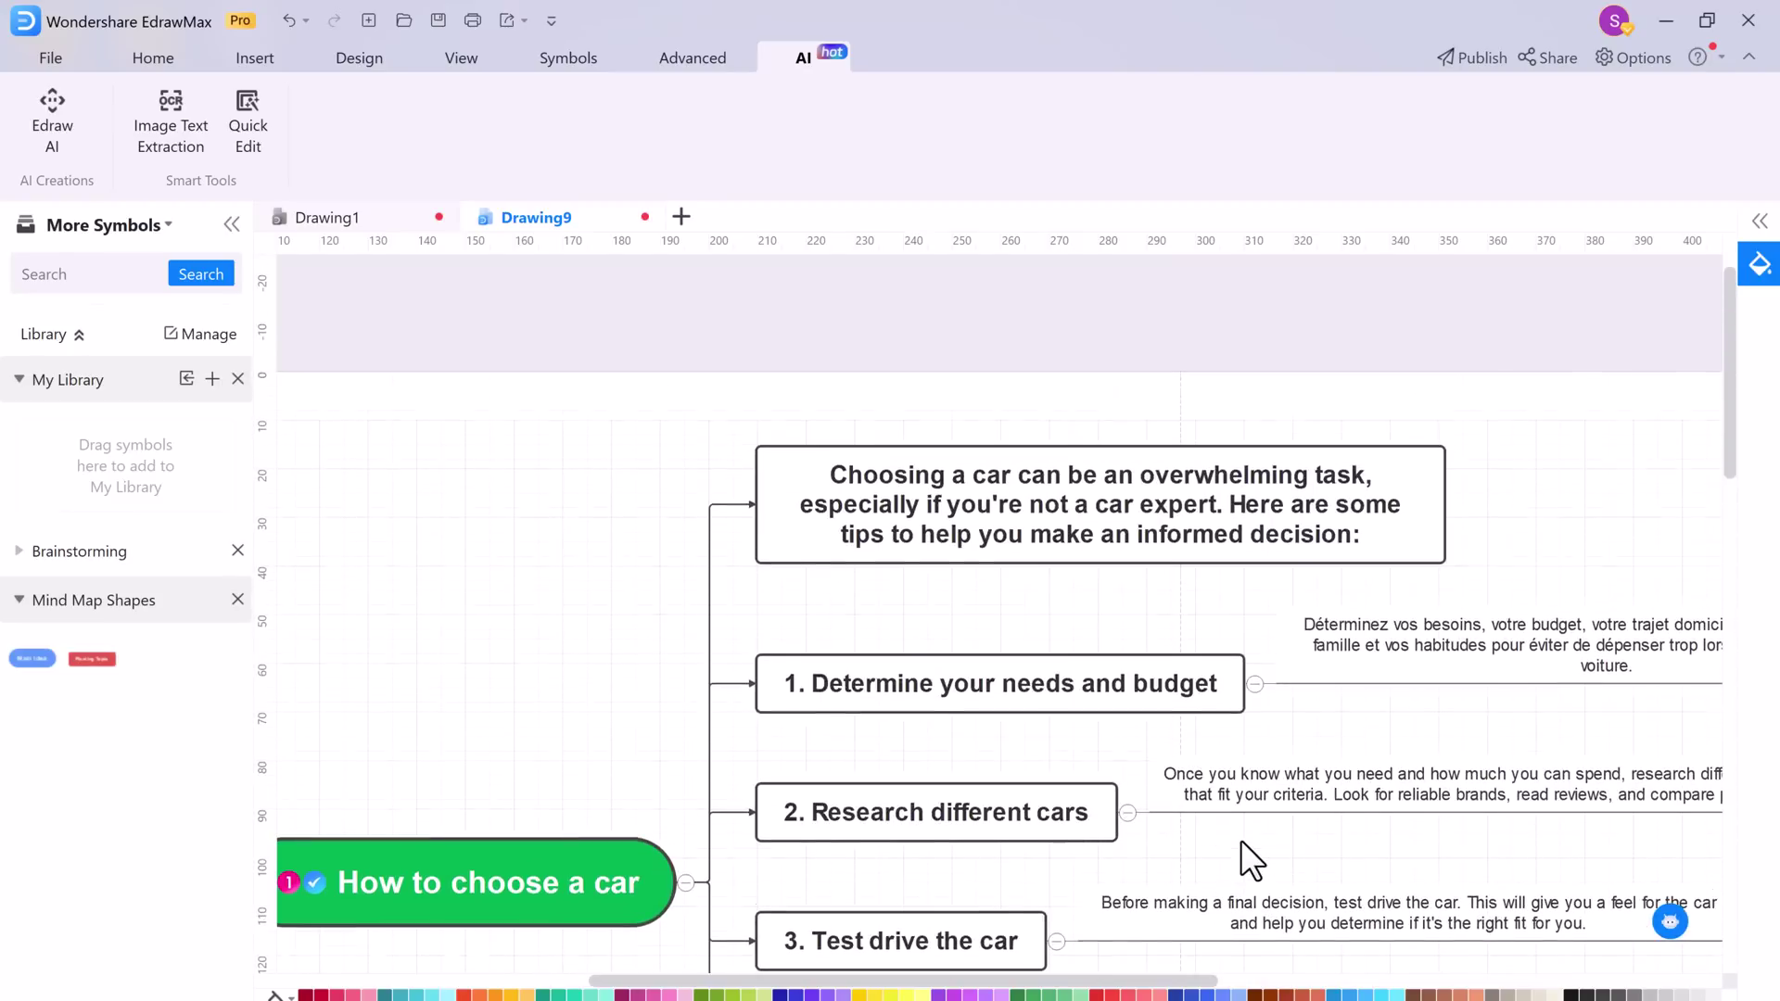
scroll(1240, 838, down, 3)
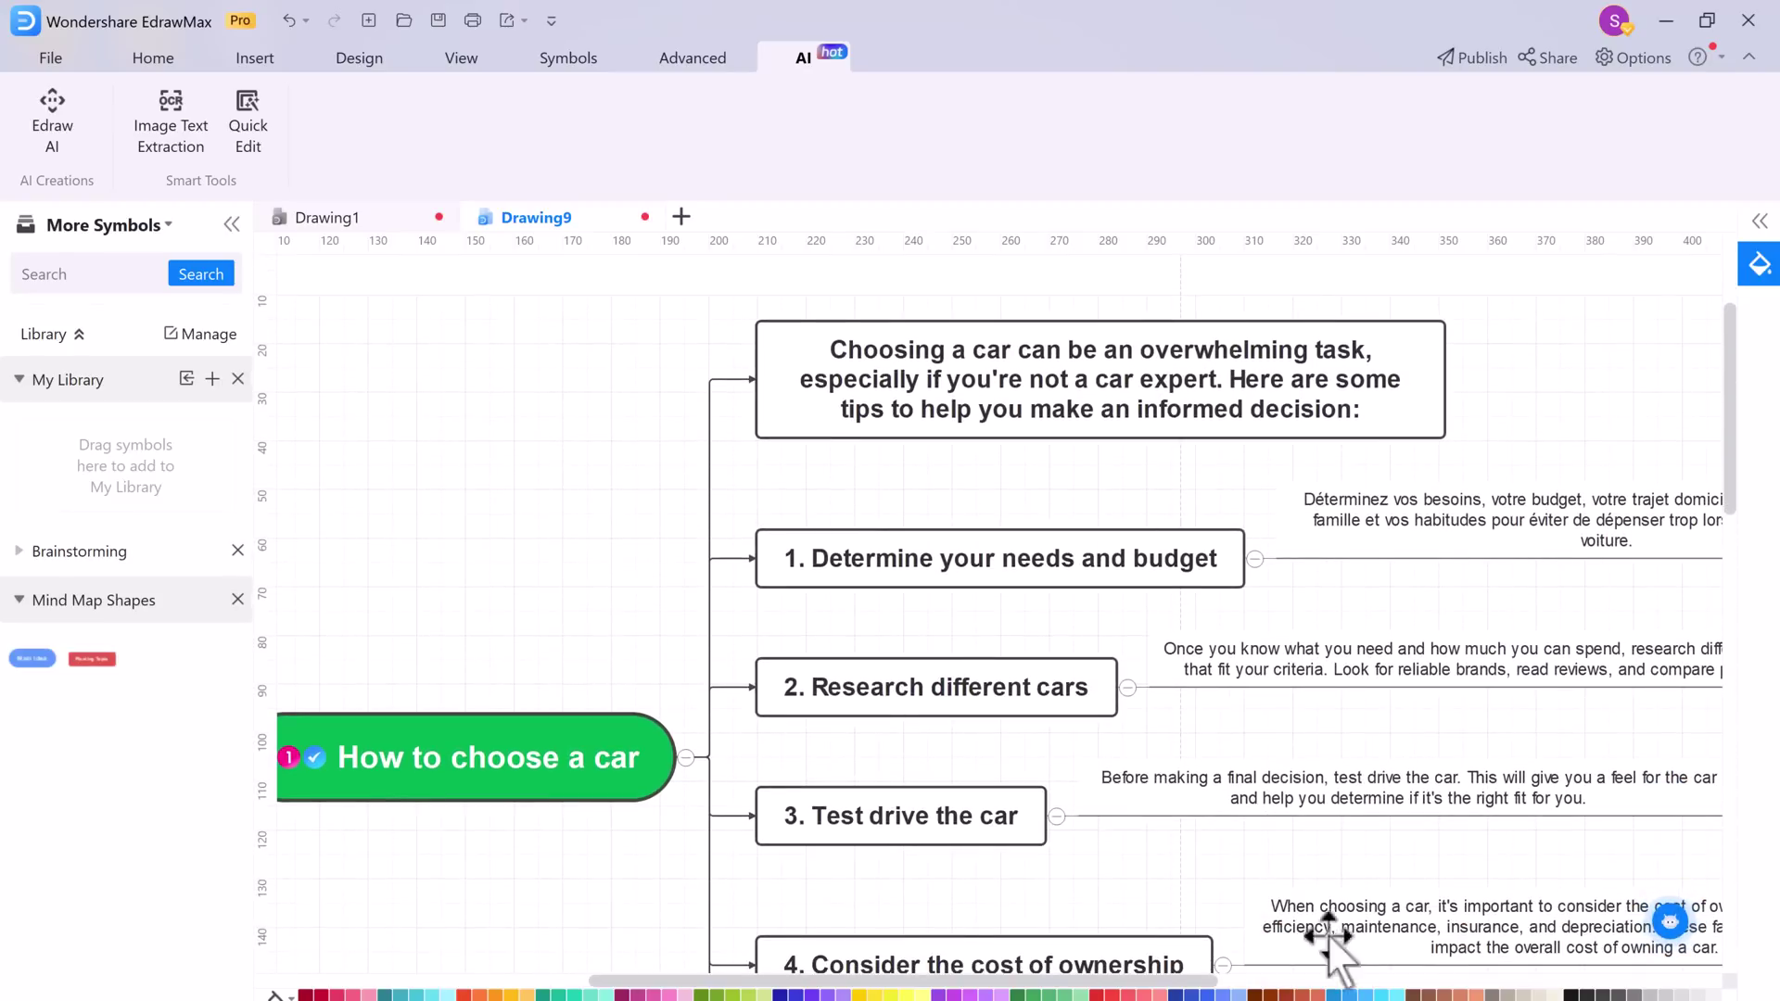